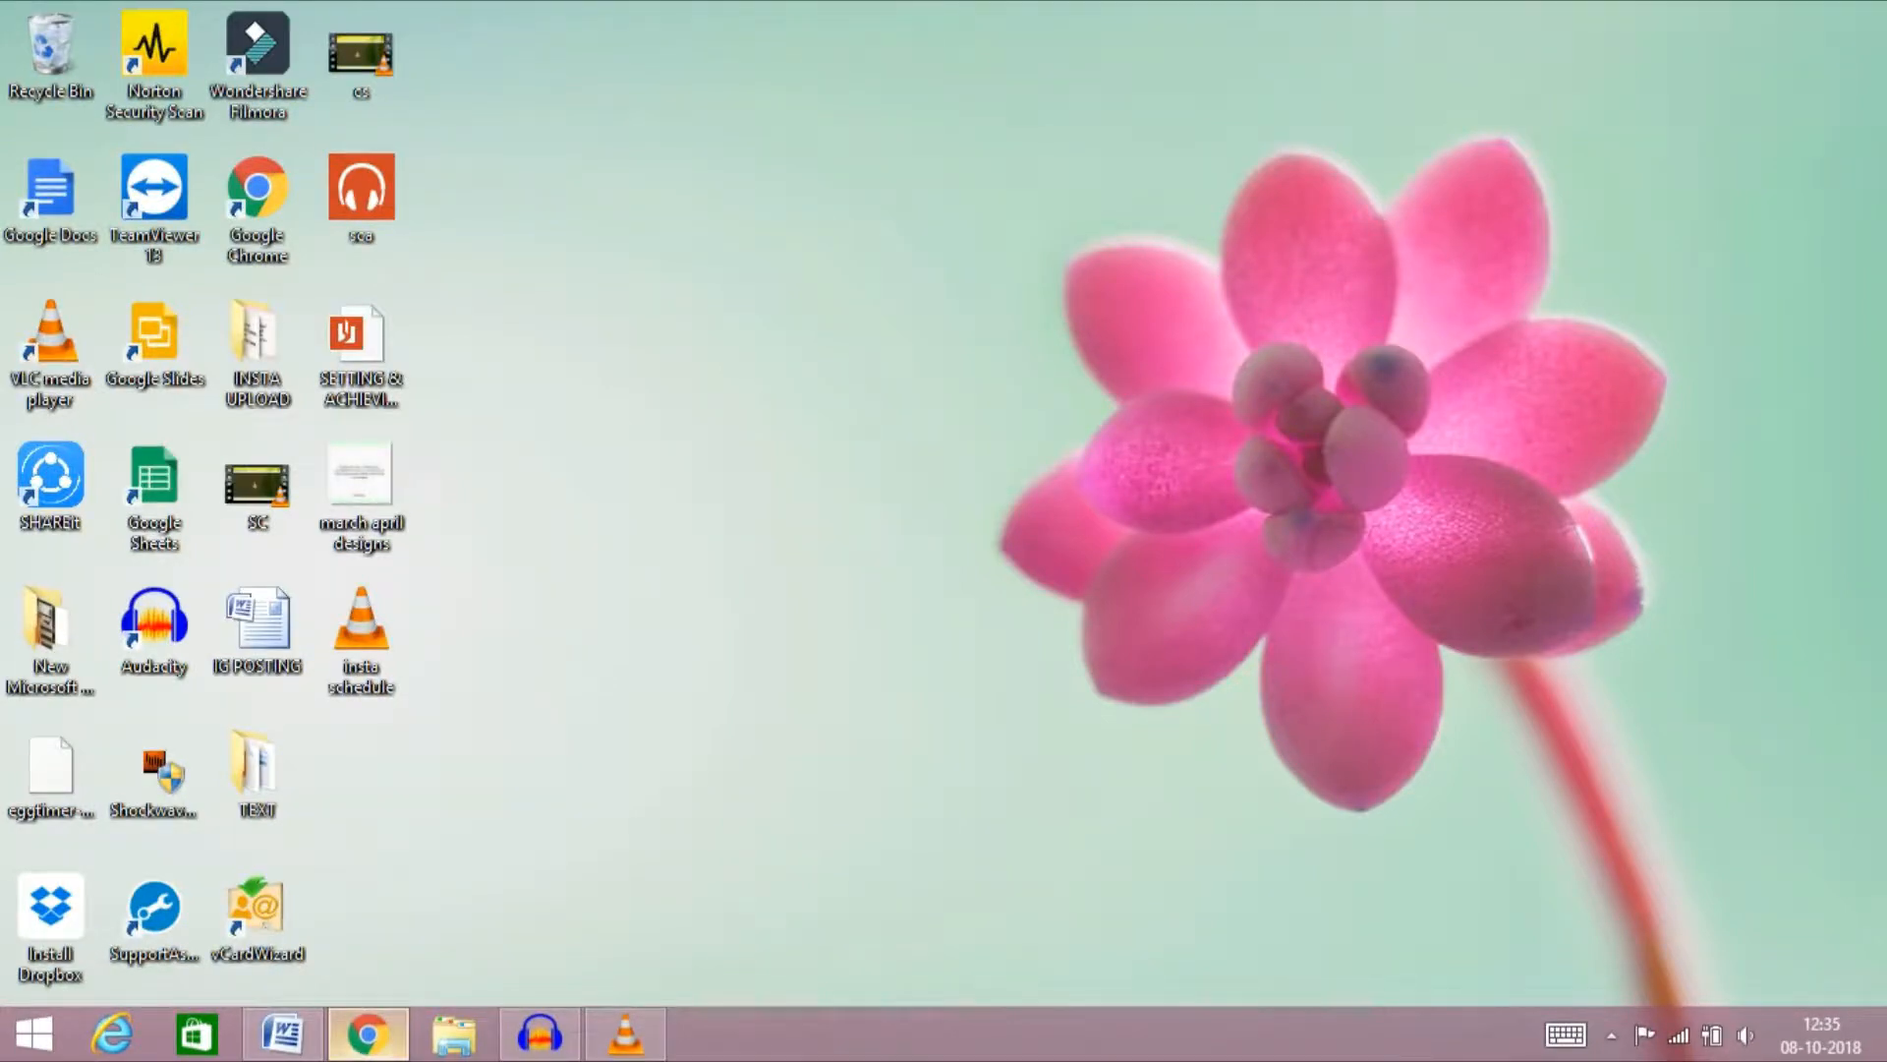
Switch to Chrome, search Google for "later" and open the Later scheduling calendar with the existing account
left_click(369, 1034)
type("later")
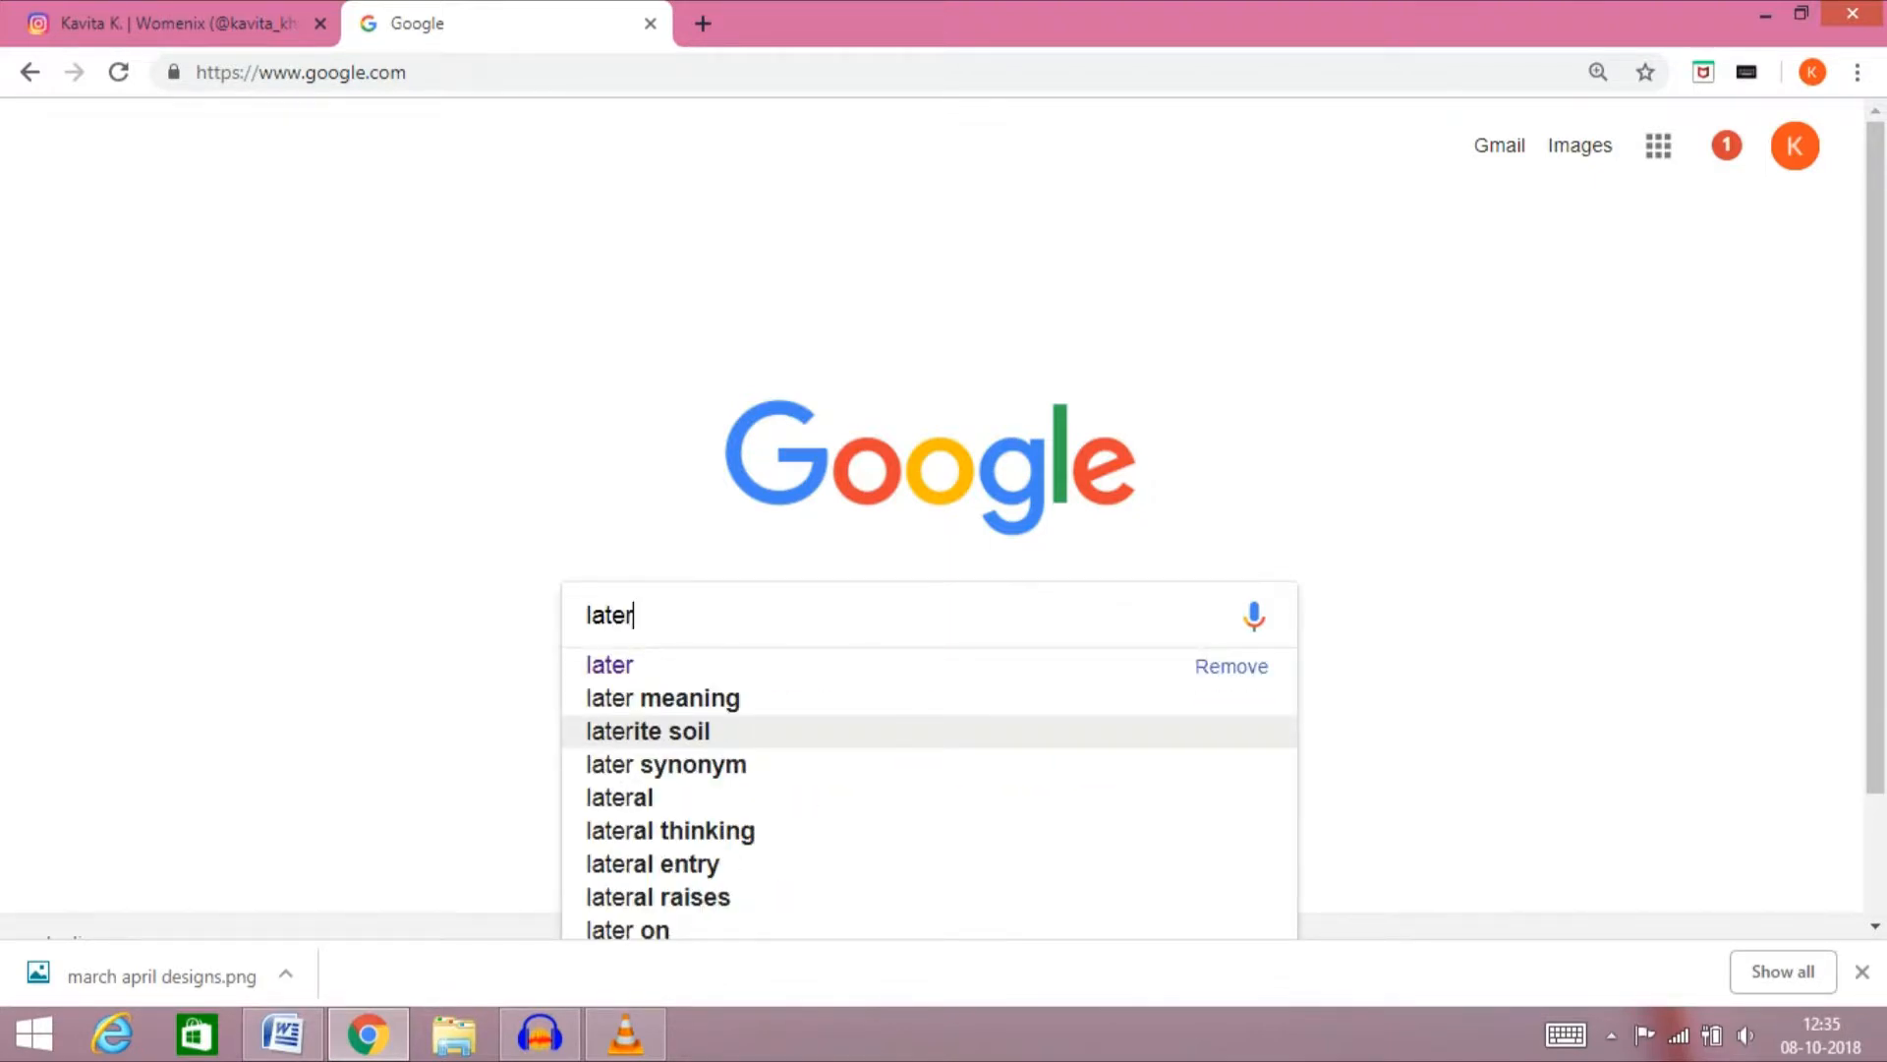
key("Return")
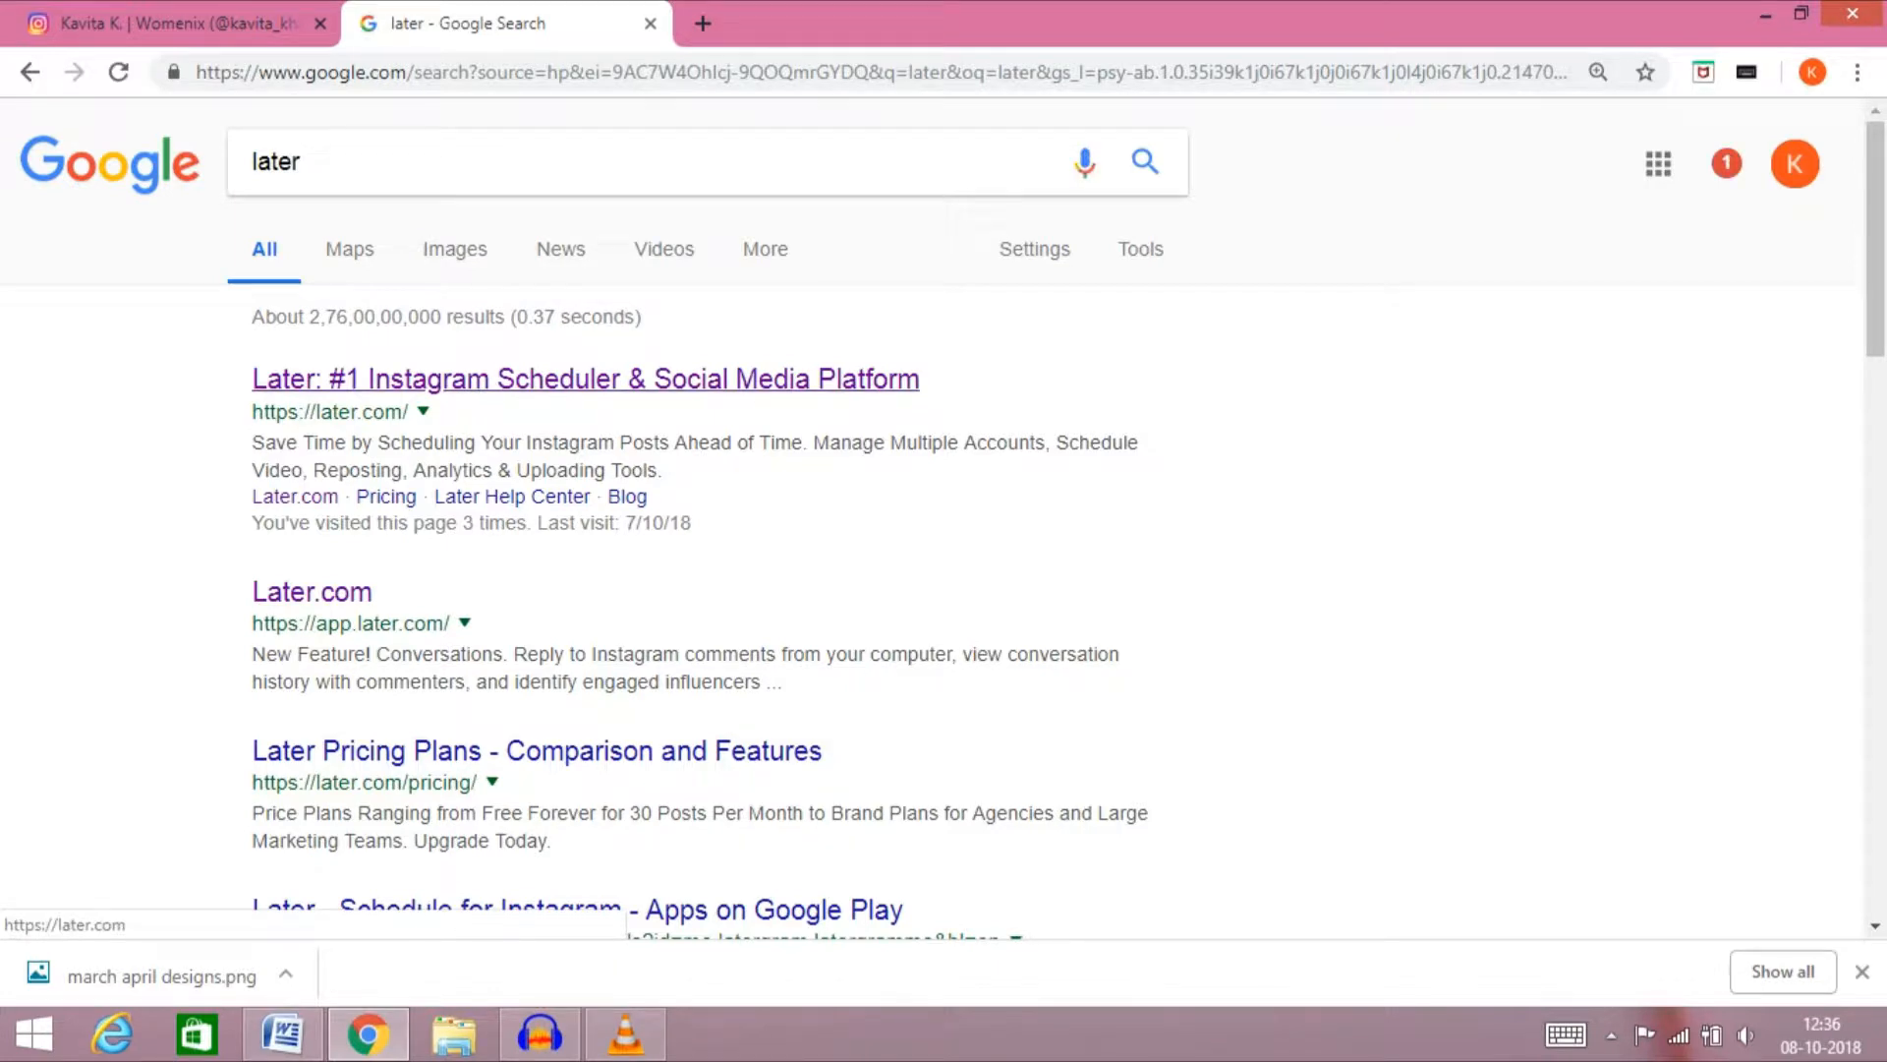
left_click(586, 380)
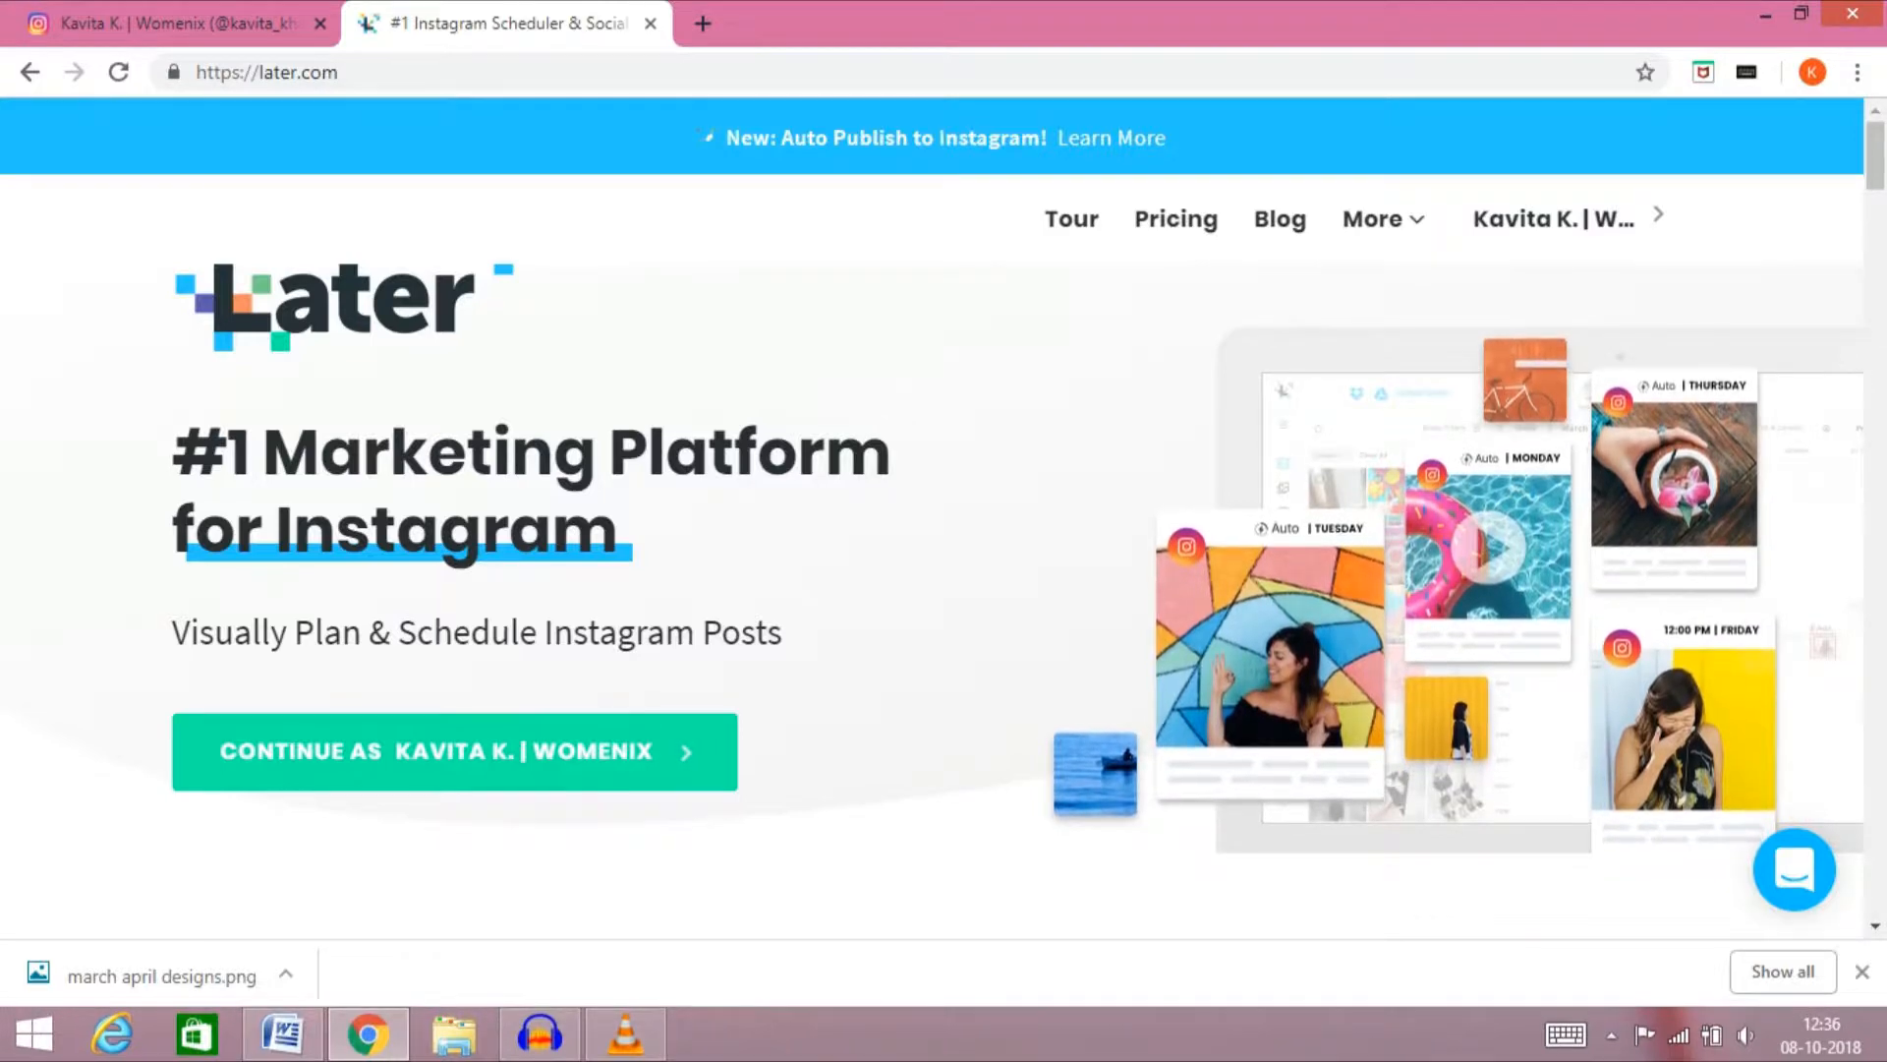
left_click(456, 752)
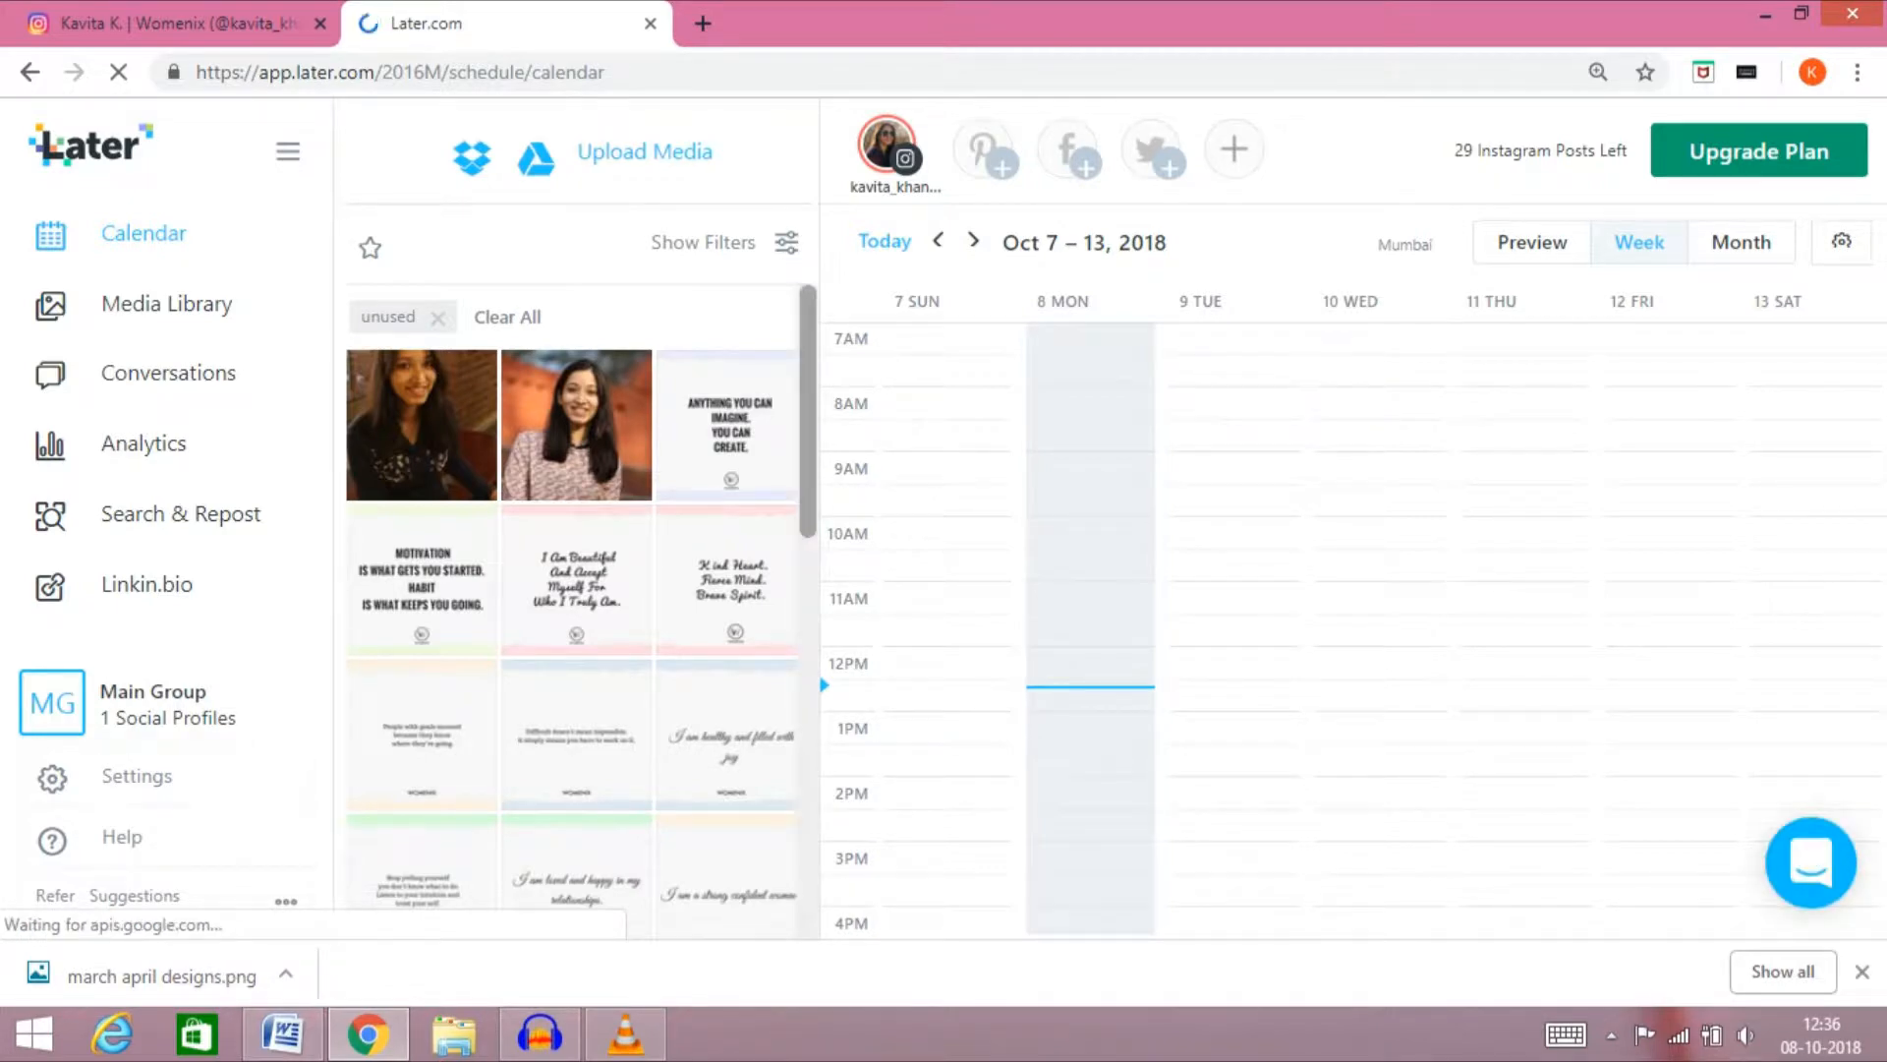
scroll(573, 609, "down", 6)
scroll(573, 609, "down", 3)
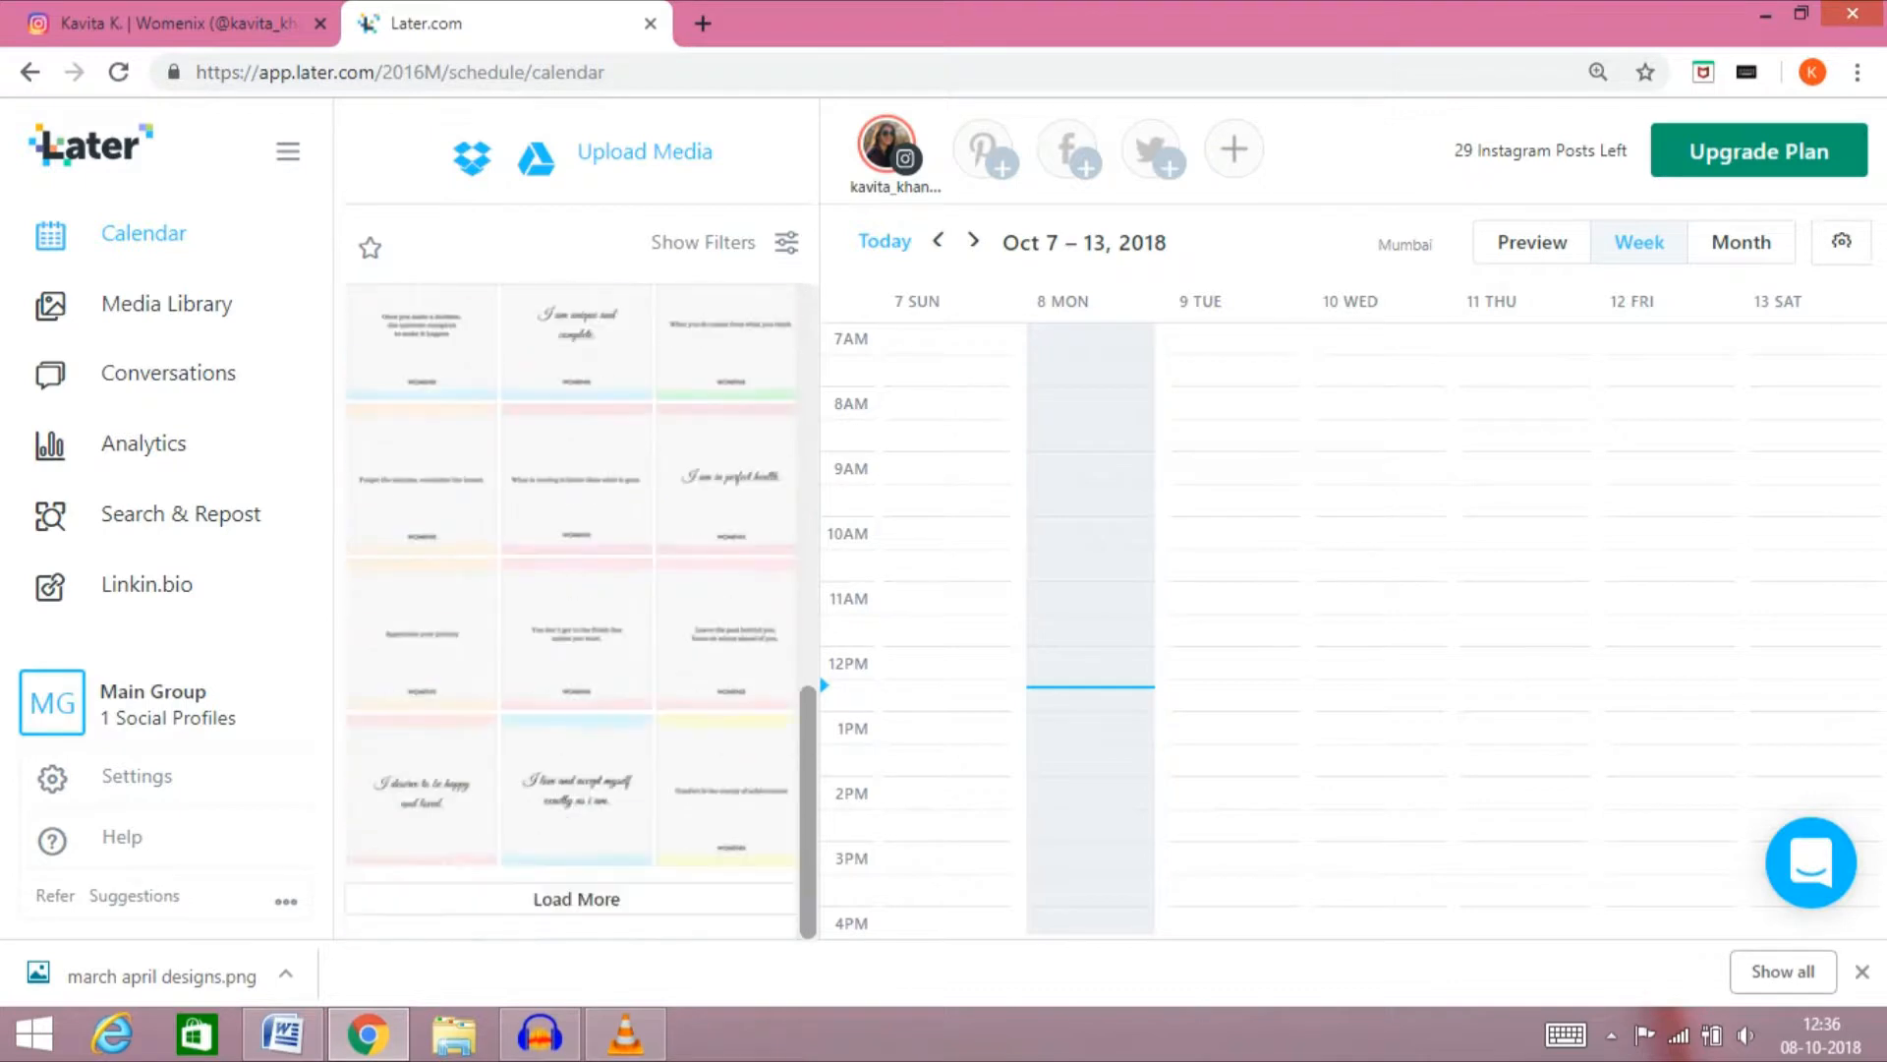
scroll(573, 610, "up", 12)
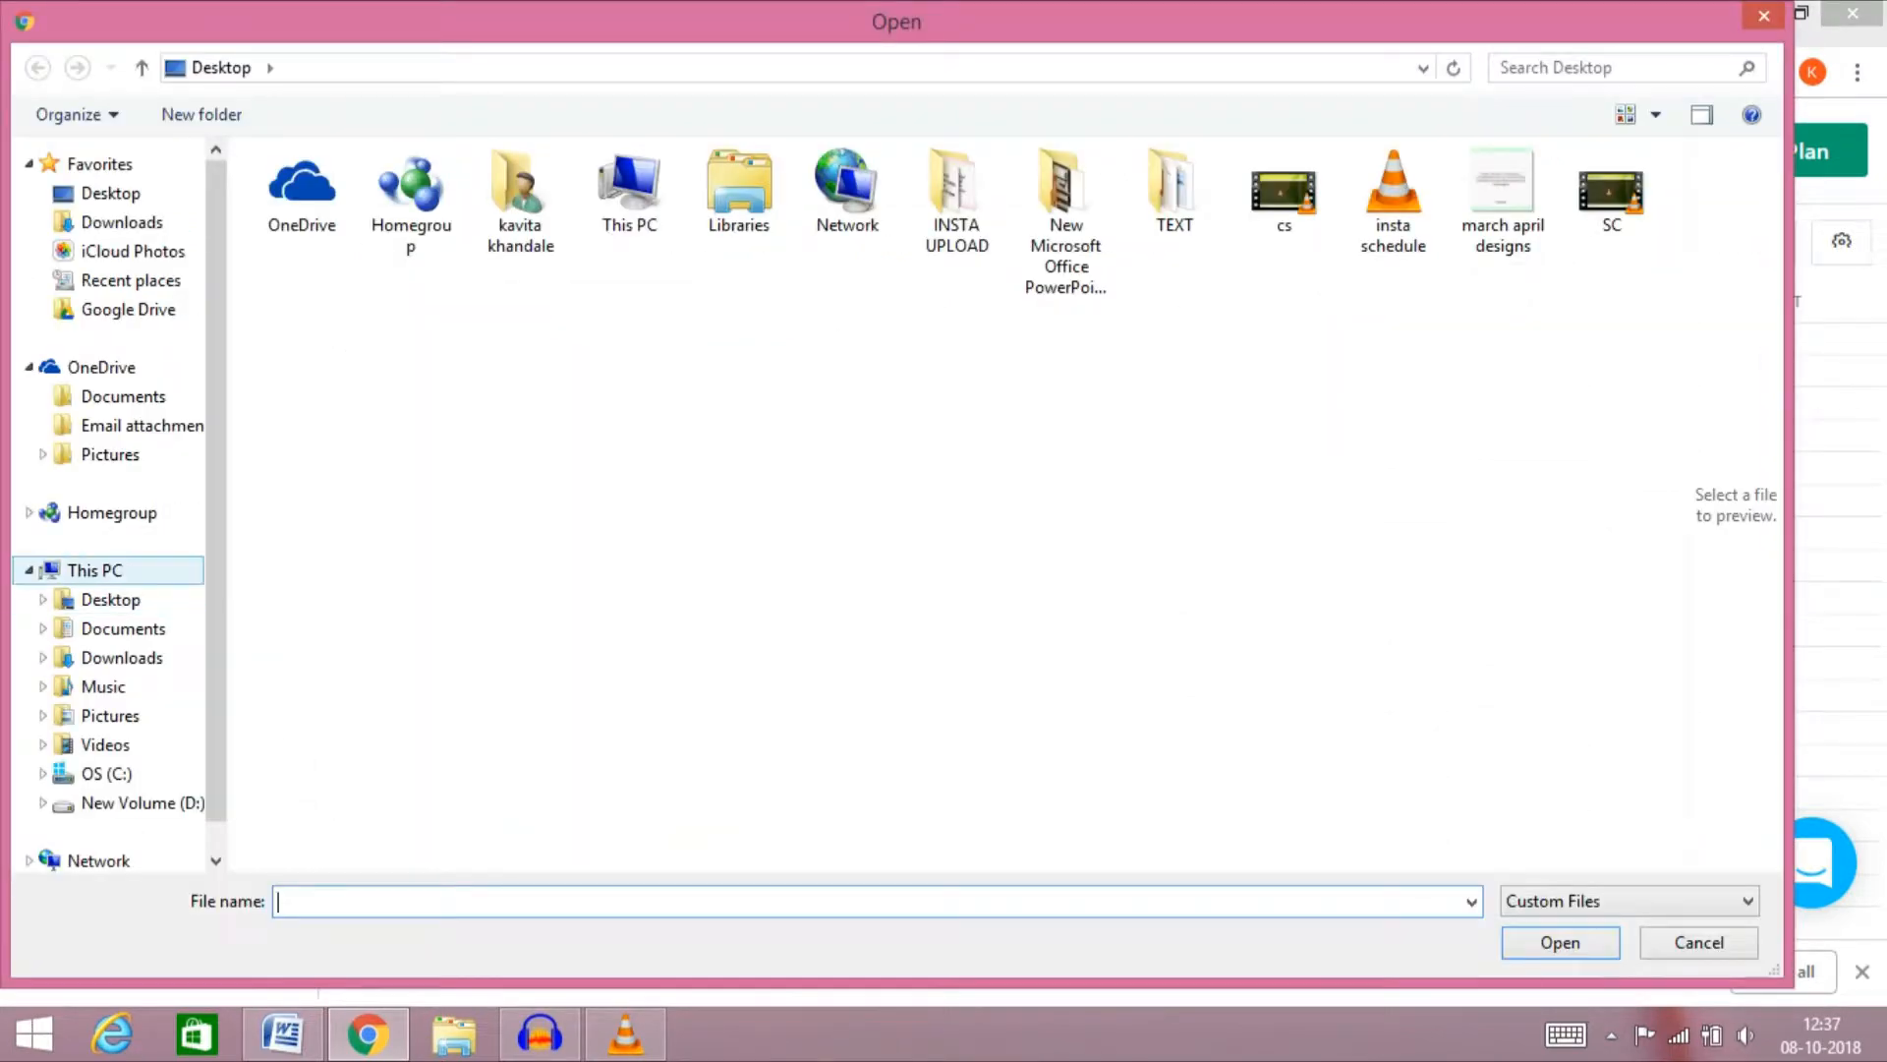
Upload the "march april designs" image from the Desktop folder to the media library
left_click(96, 570)
left_click(111, 599)
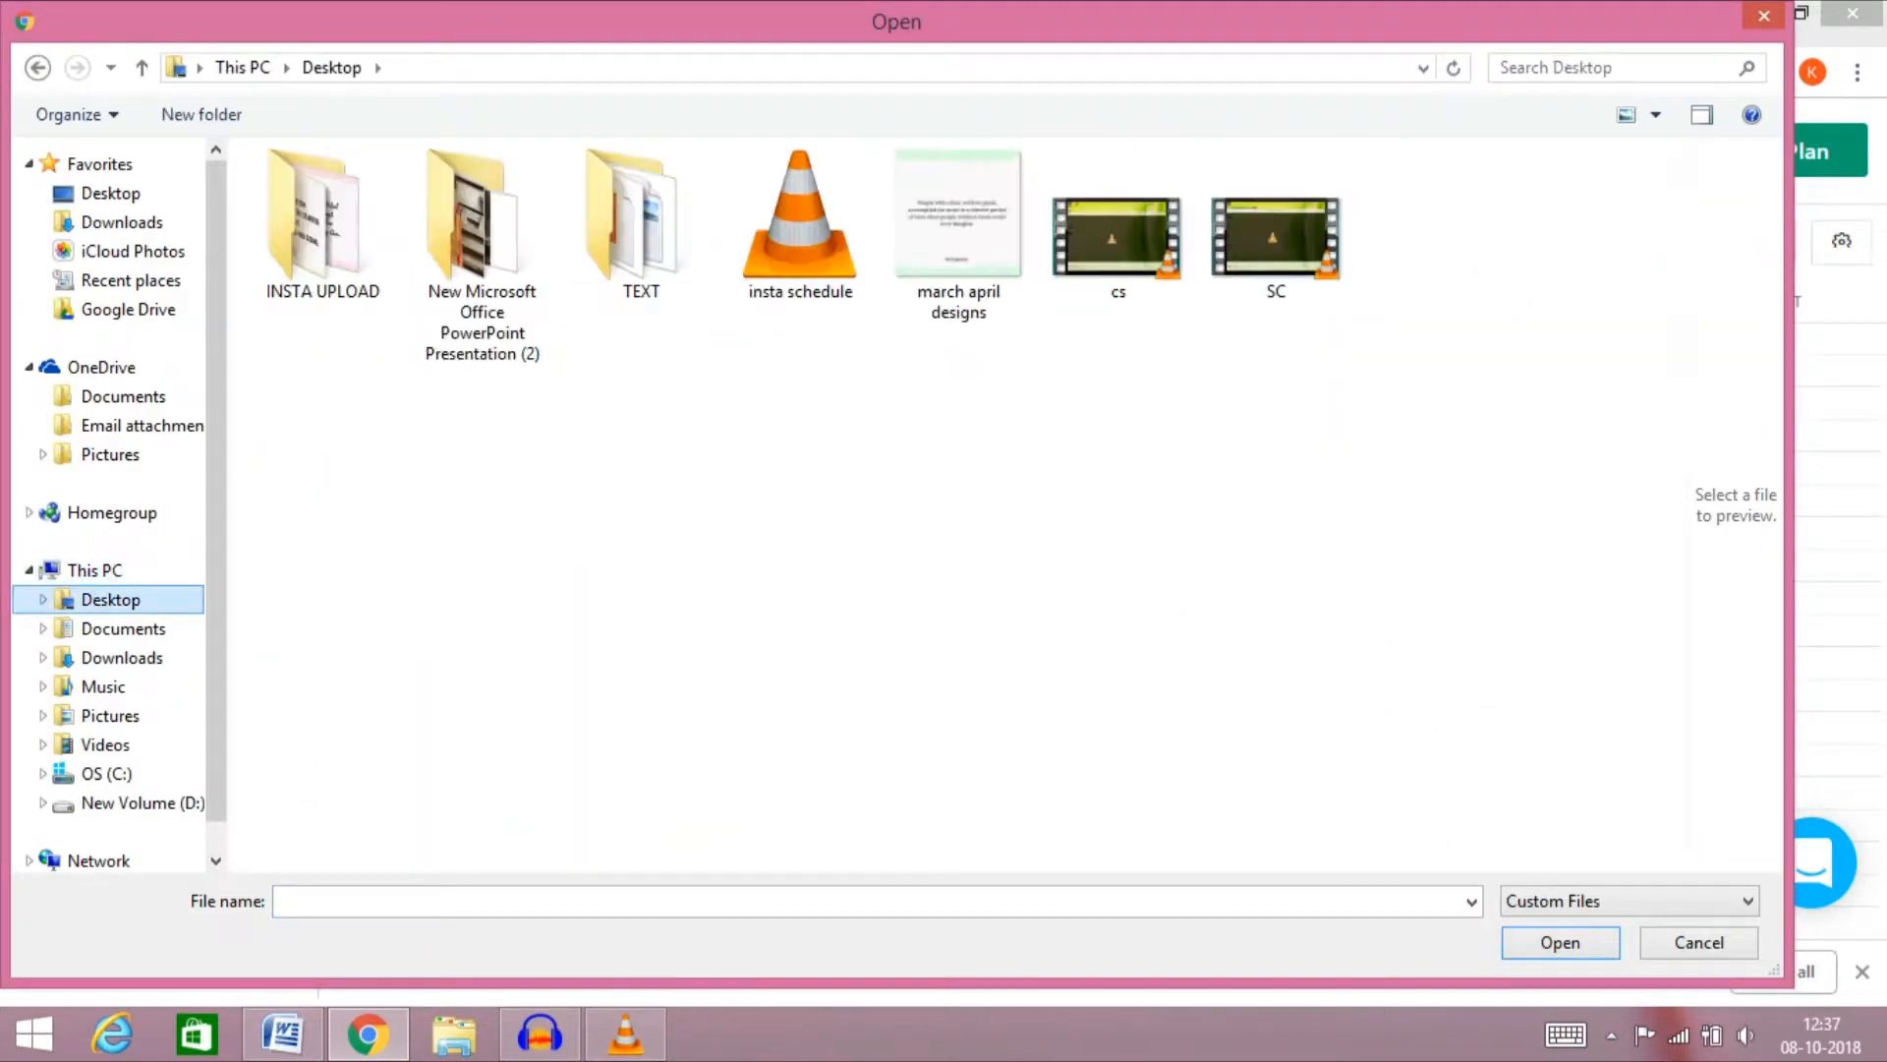
left_click(959, 236)
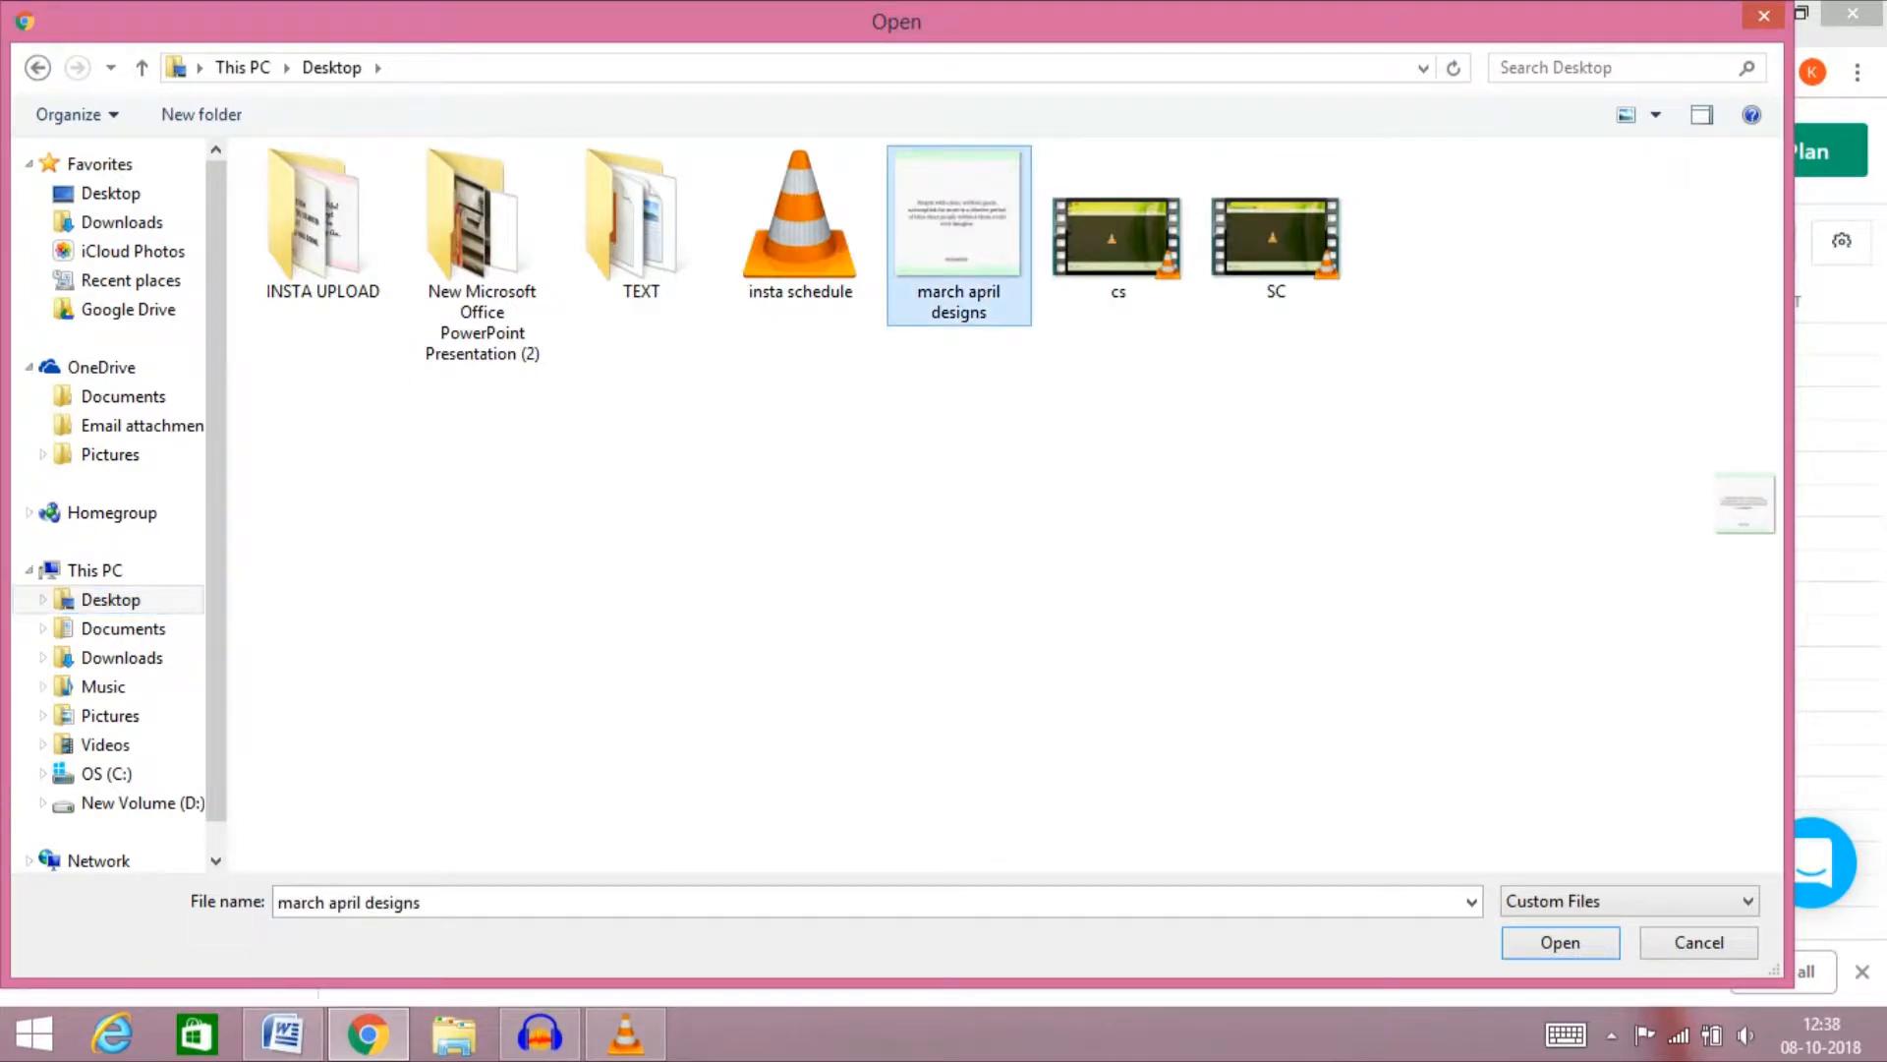
left_click(1560, 942)
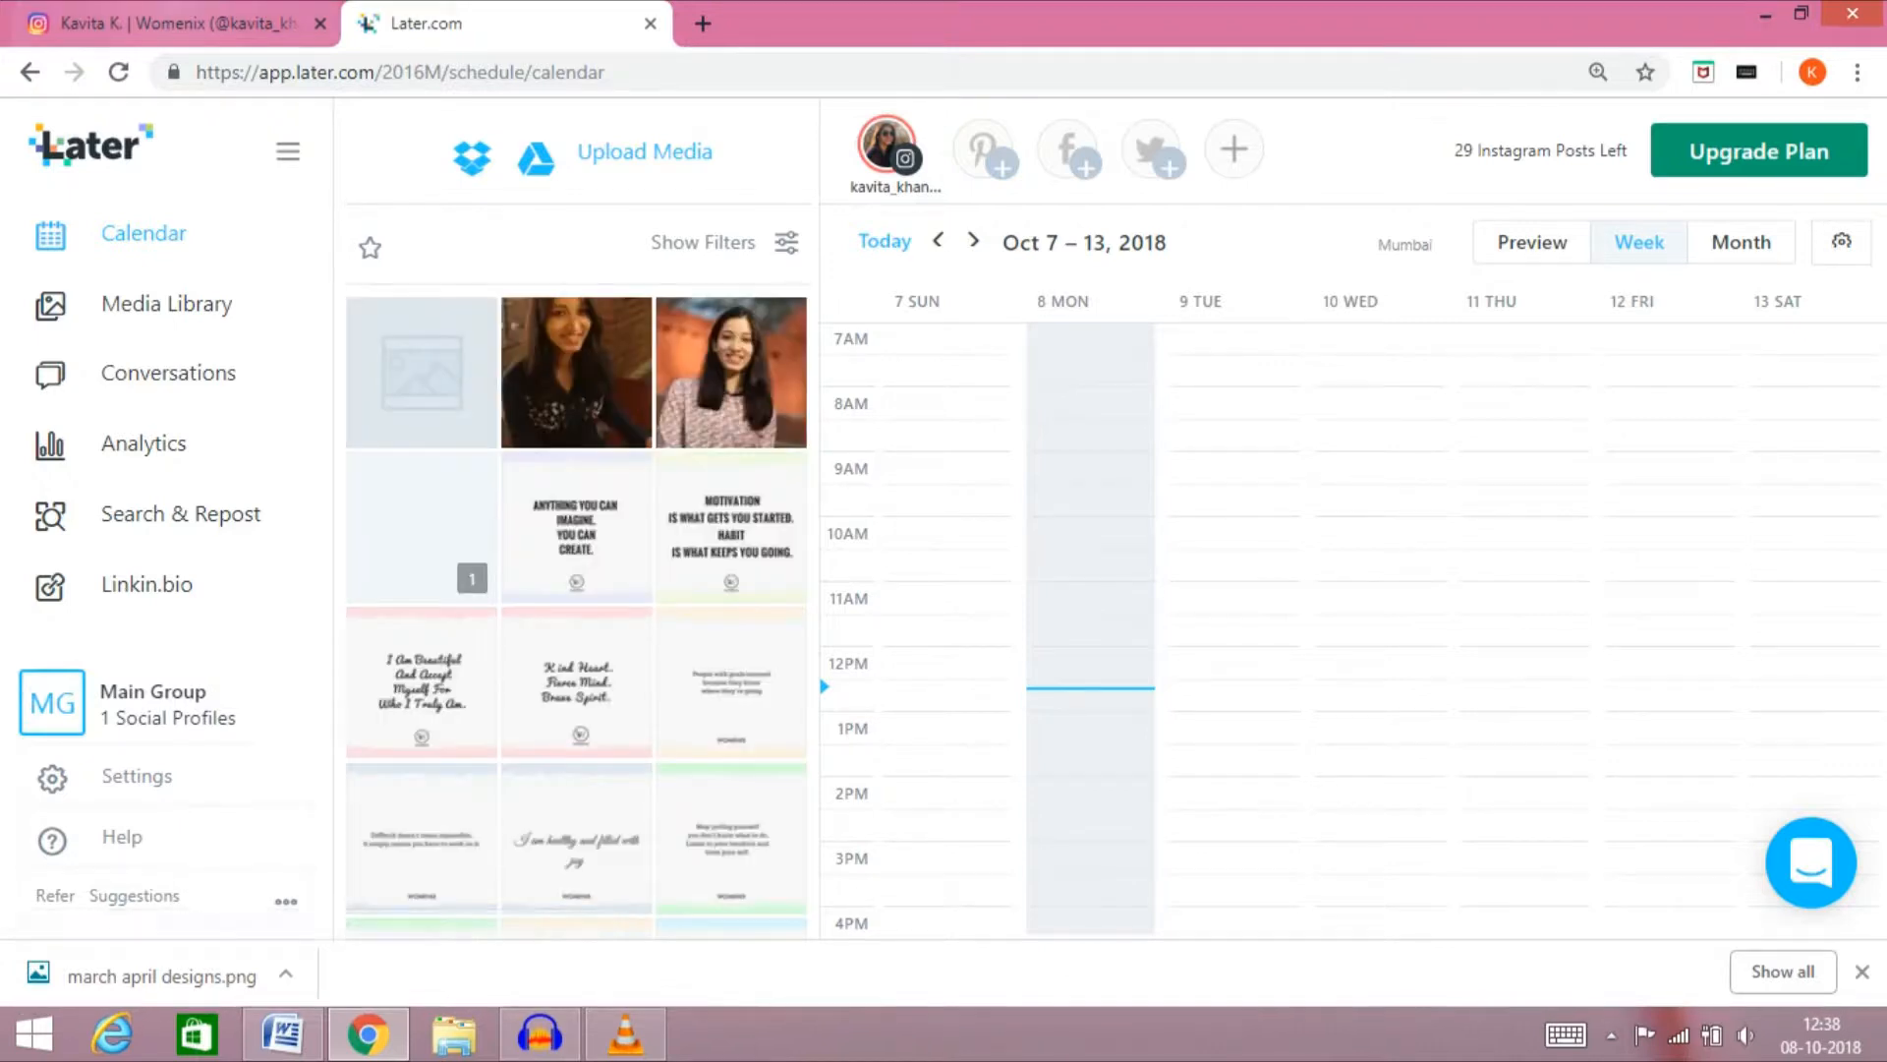
Look over the Instagram profile page already open in the browser, then return to the Later calendar
left_click(182, 24)
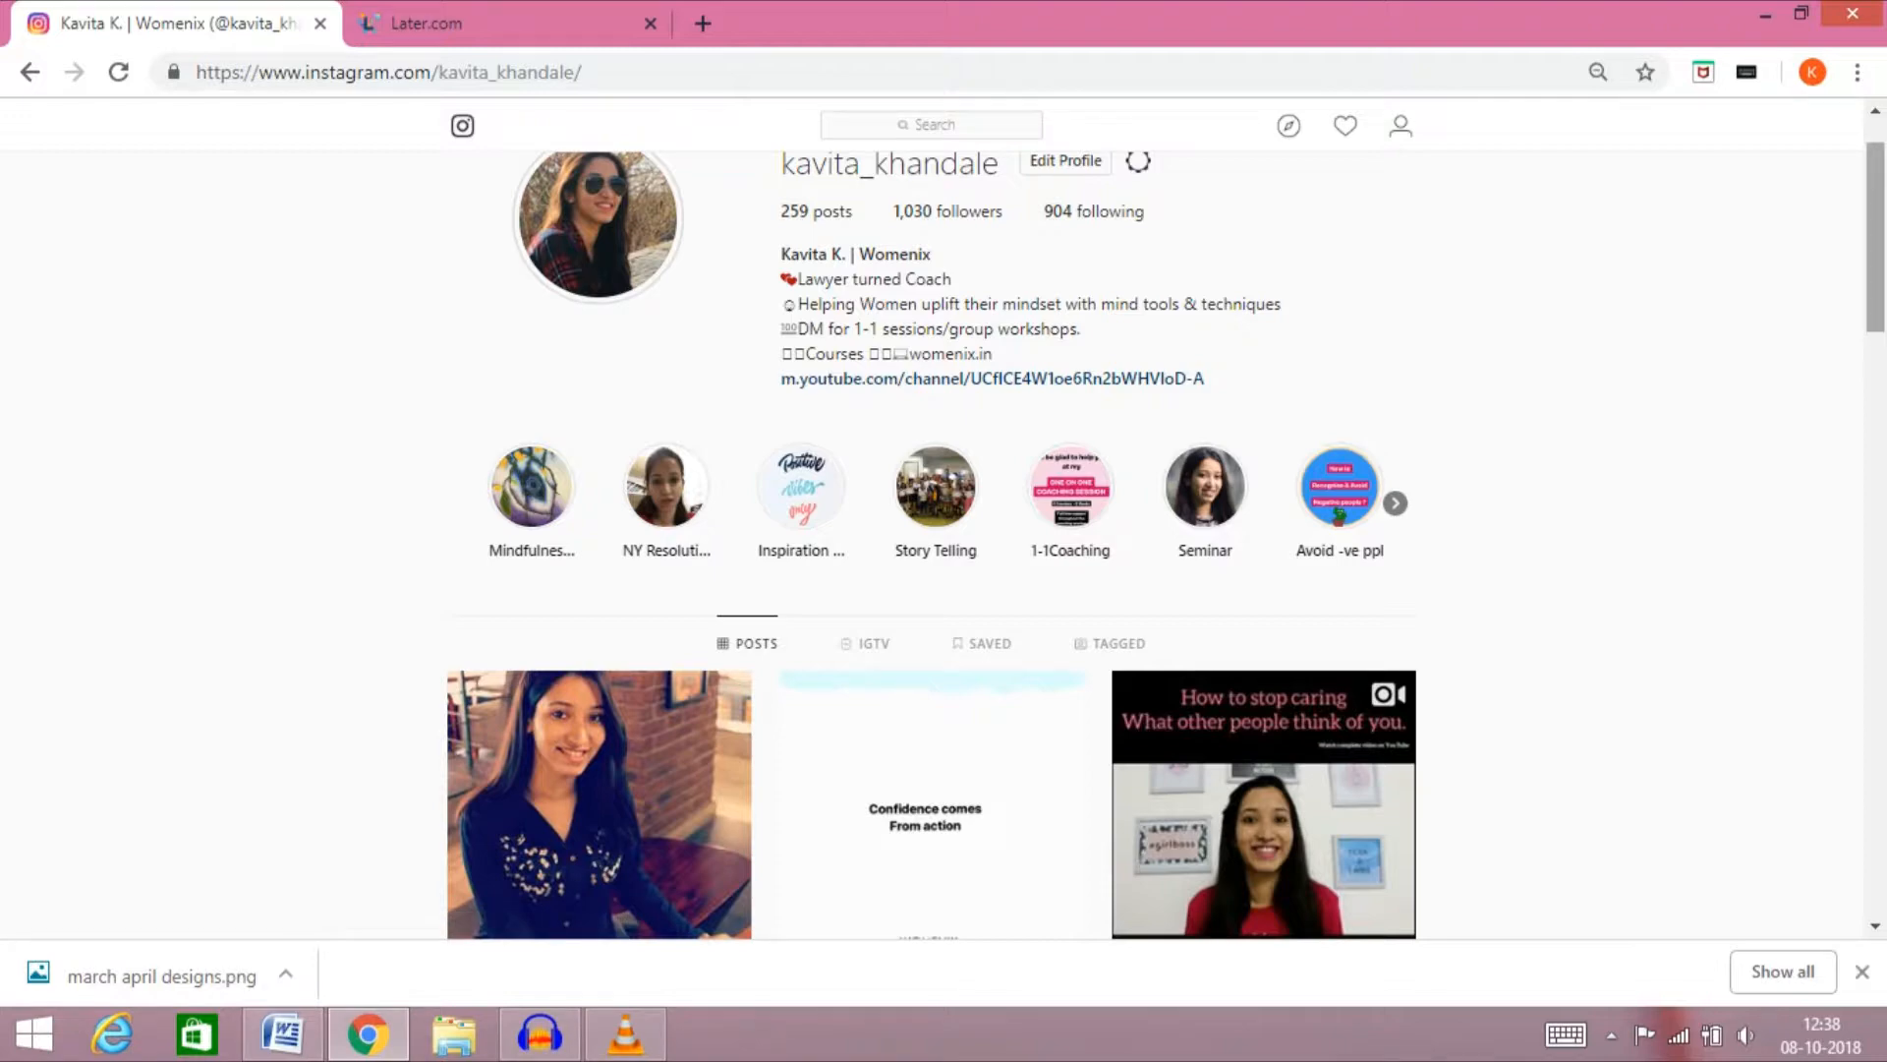
mouse_move(1875, 236)
left_mouse_down()
mouse_move(1876, 386)
mouse_move(1875, 215)
left_mouse_up()
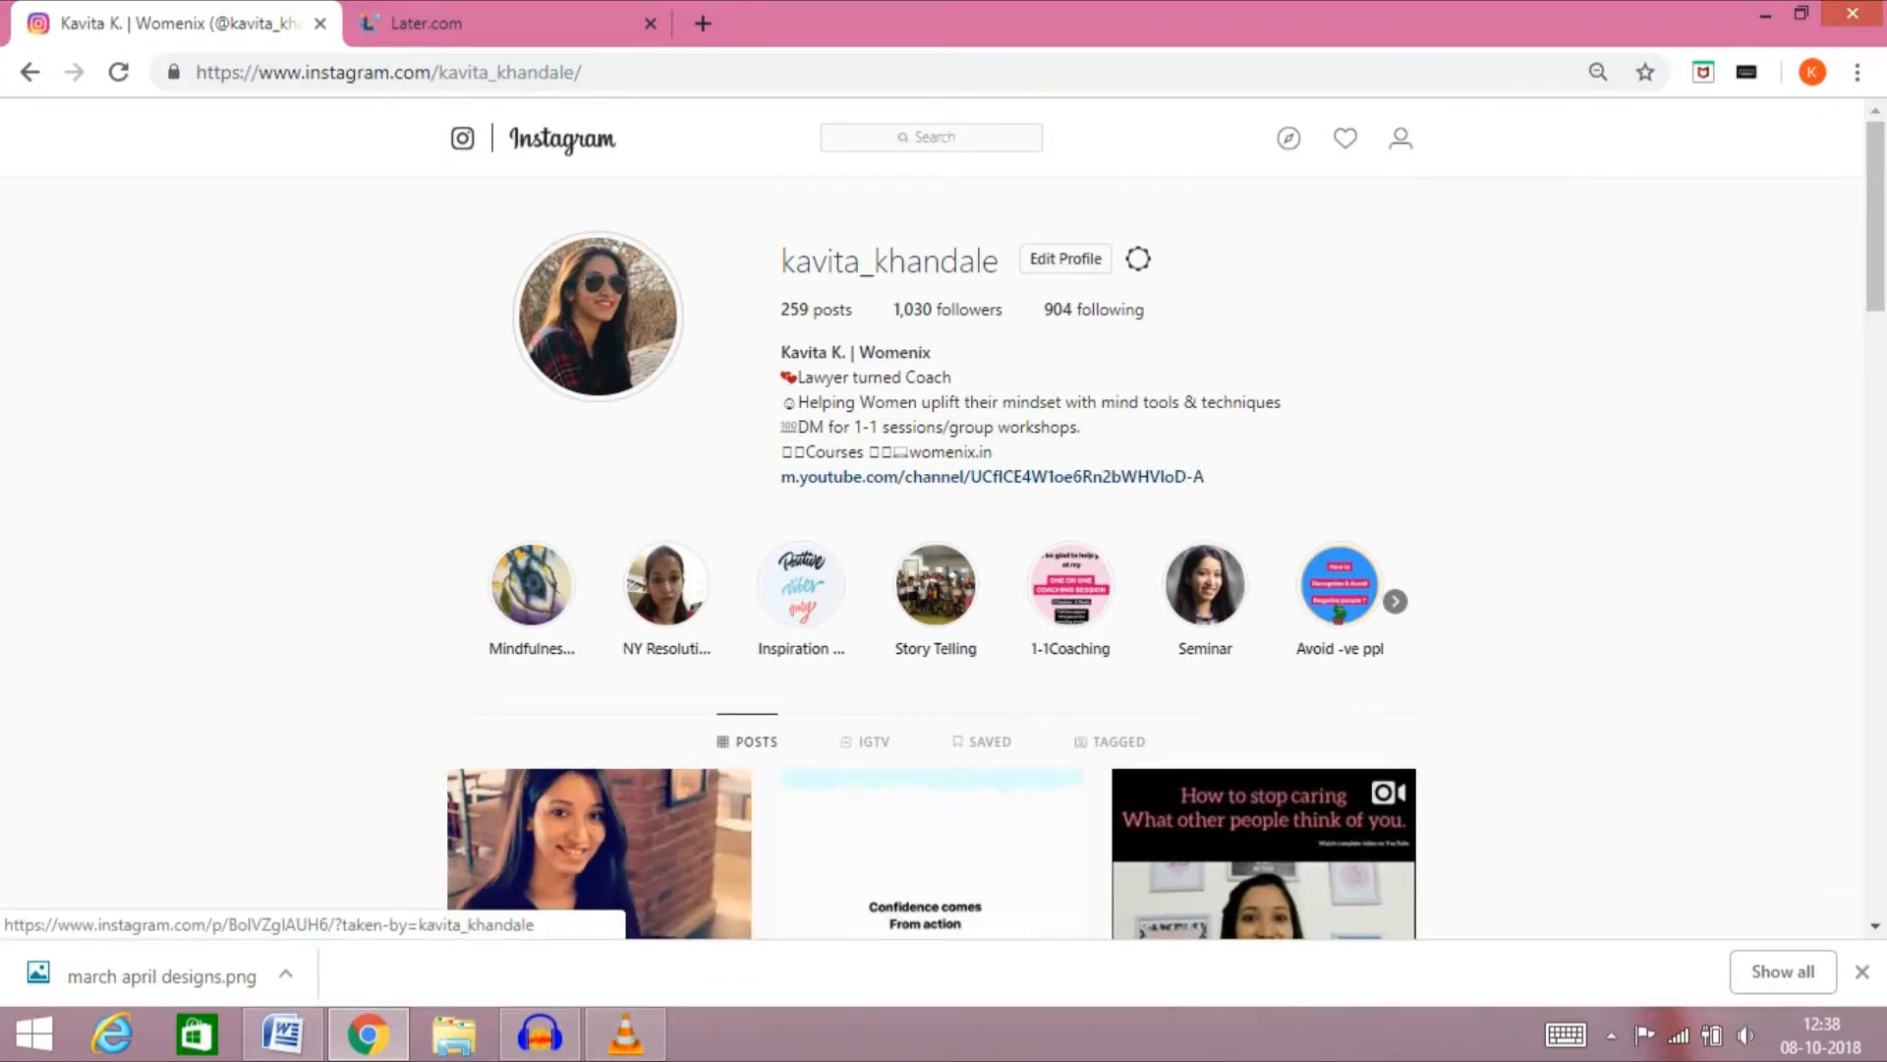
mouse_move(1875, 216)
left_mouse_down()
mouse_move(1875, 268)
mouse_move(1875, 215)
left_mouse_up()
left_click(492, 24)
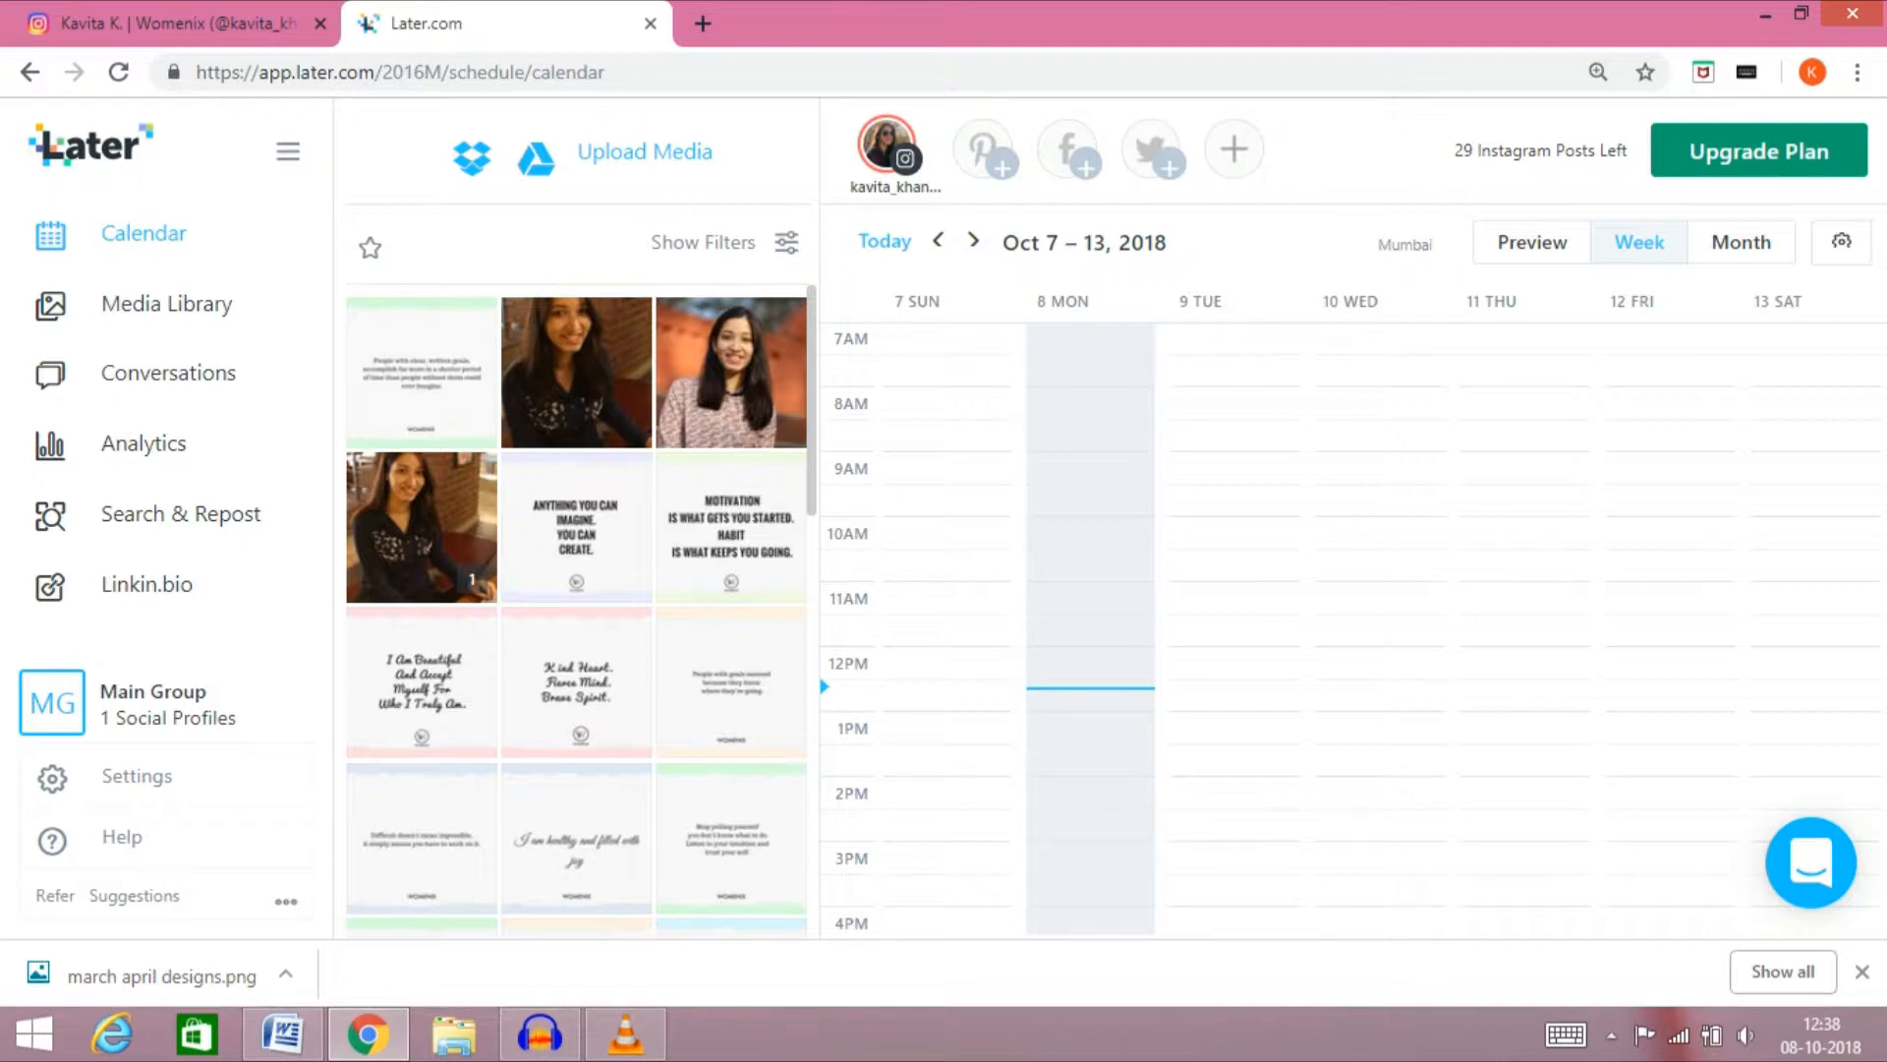
Create a post from the uploaded written-goals quote image, dismiss the auto-publishing setup, and apply the default Freeform Crop
left_click(420, 372)
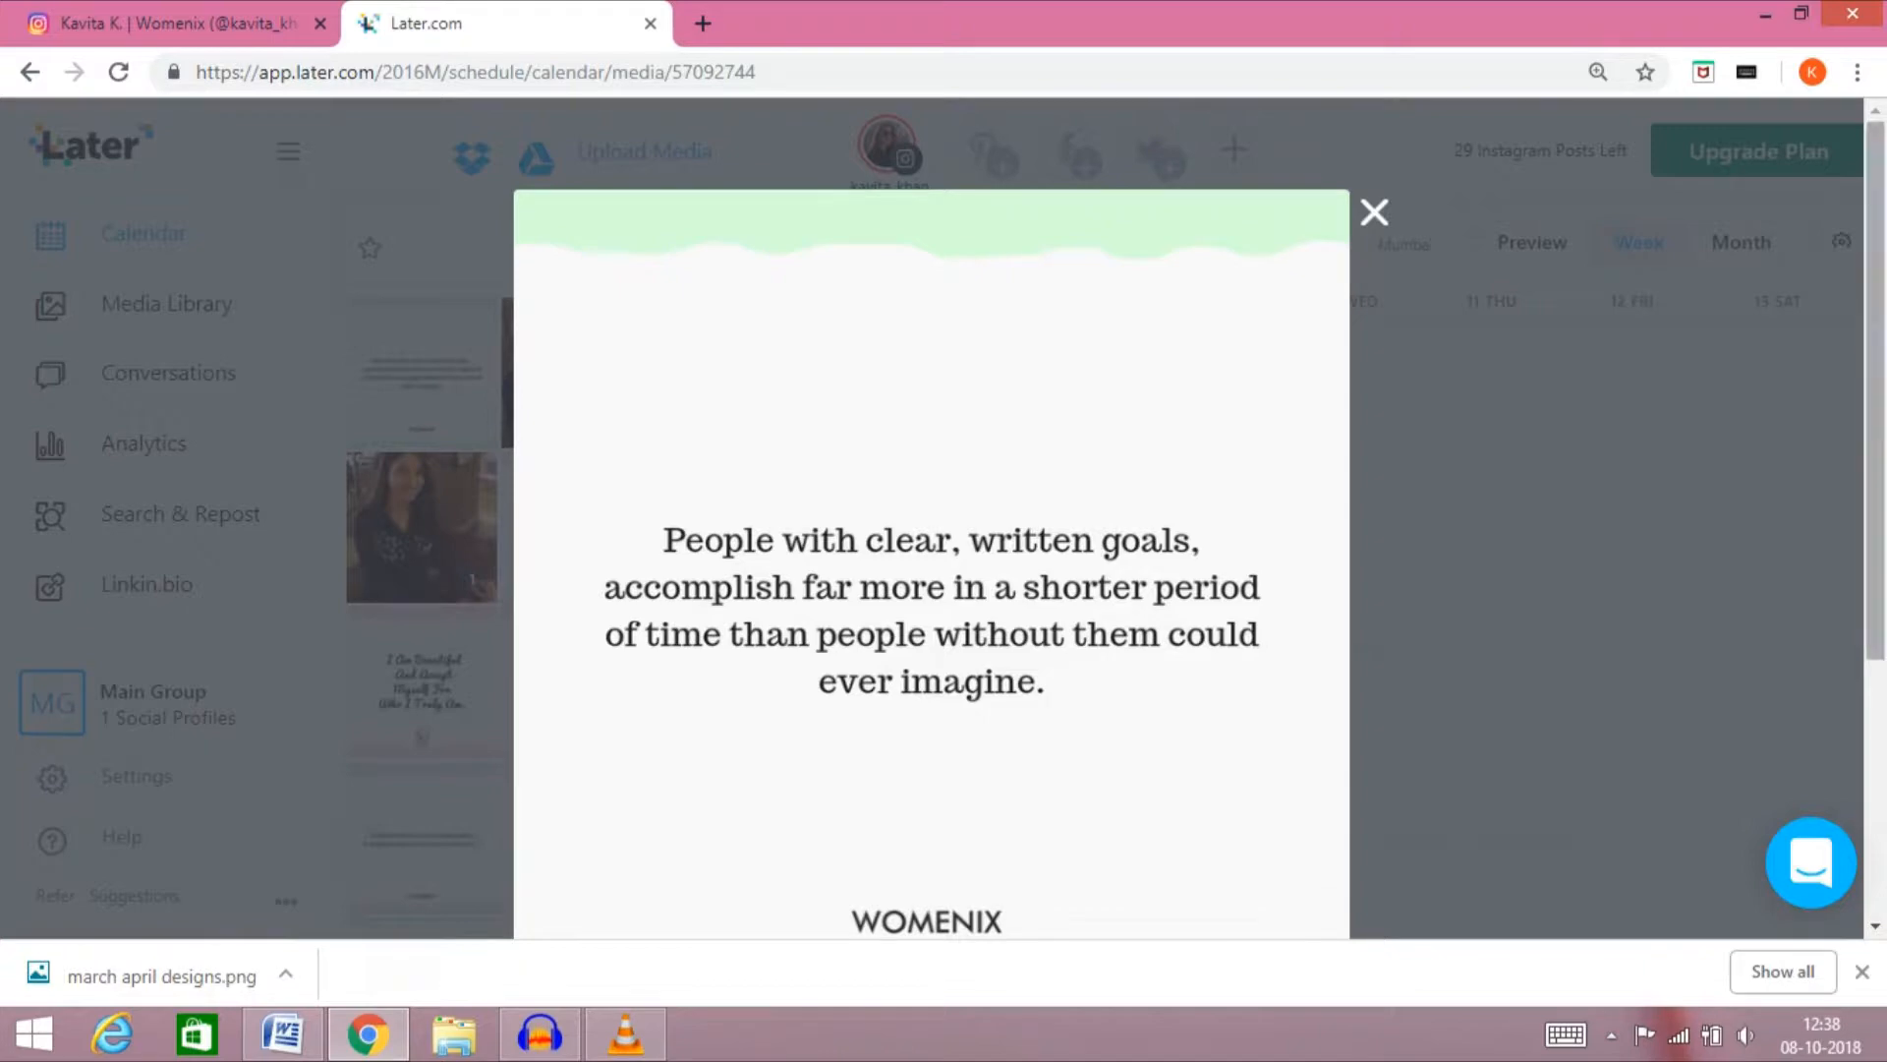
scroll(932, 511, "down", 3)
left_click_drag(1875, 603, 1876, 595)
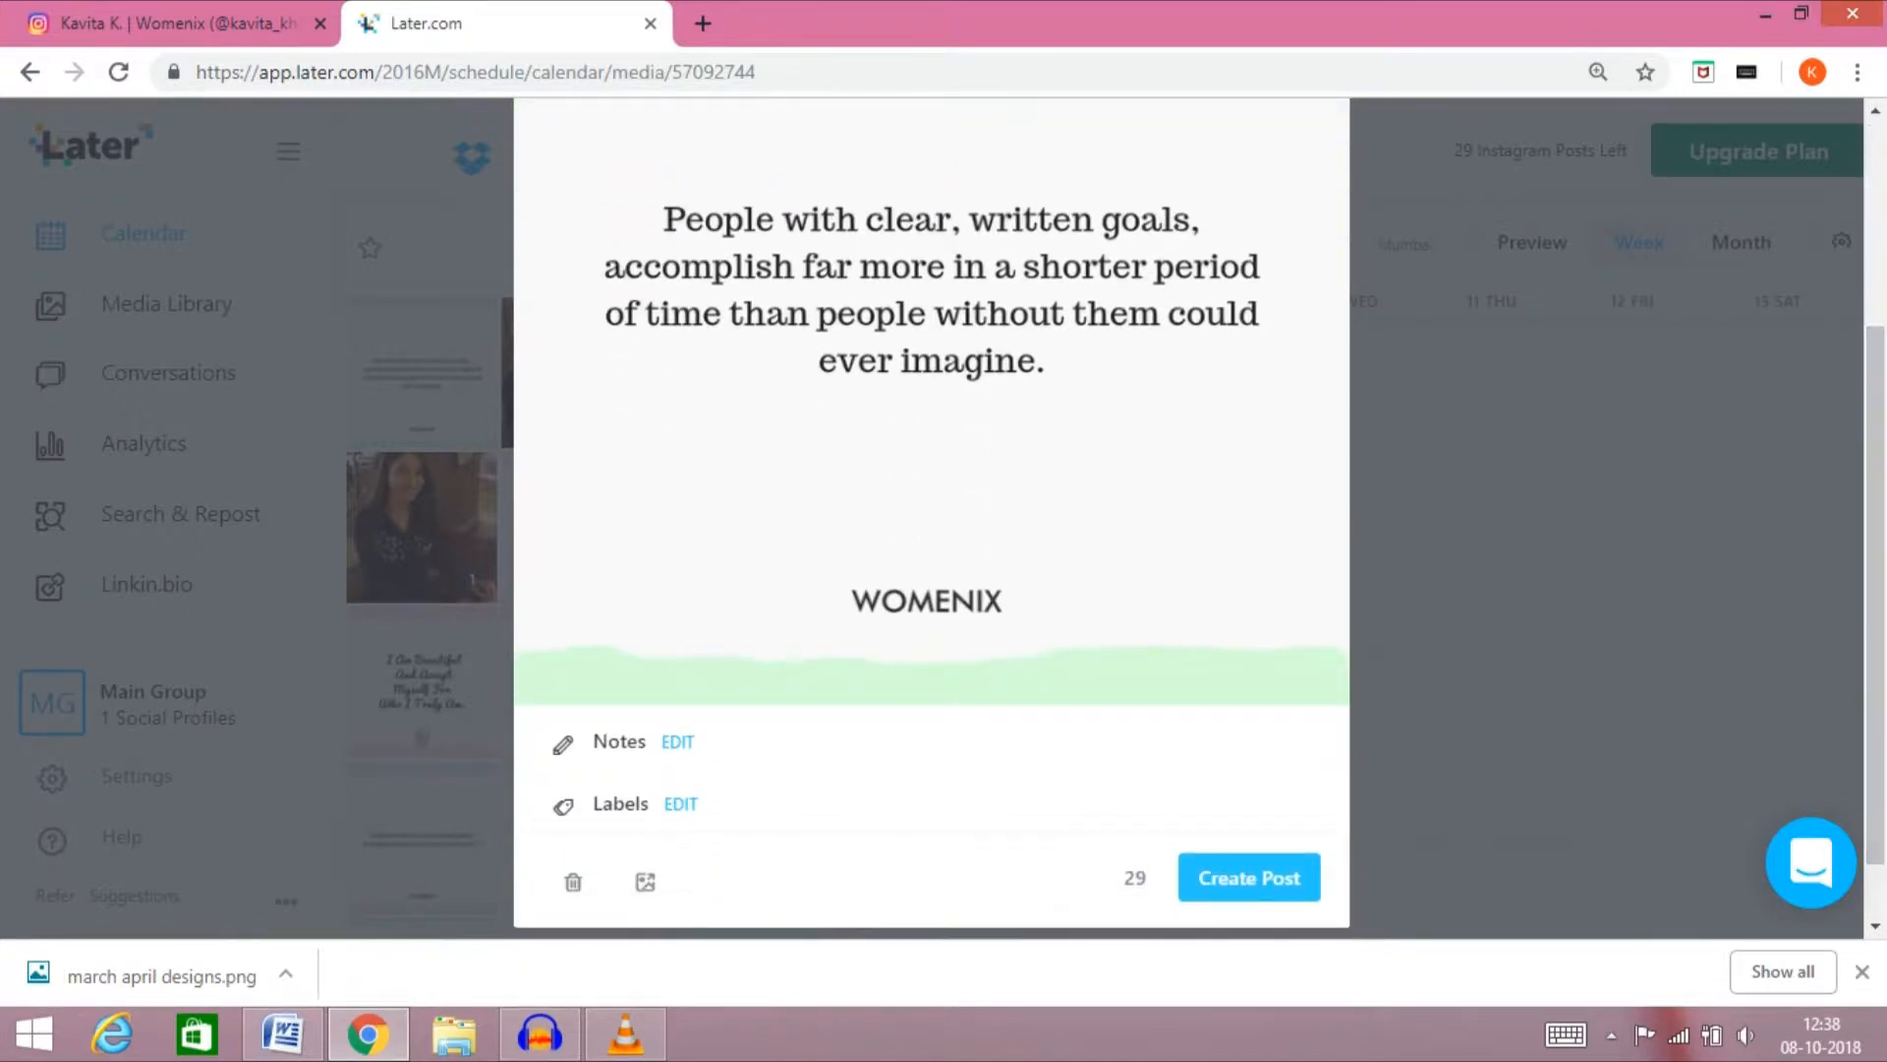
left_click(1248, 877)
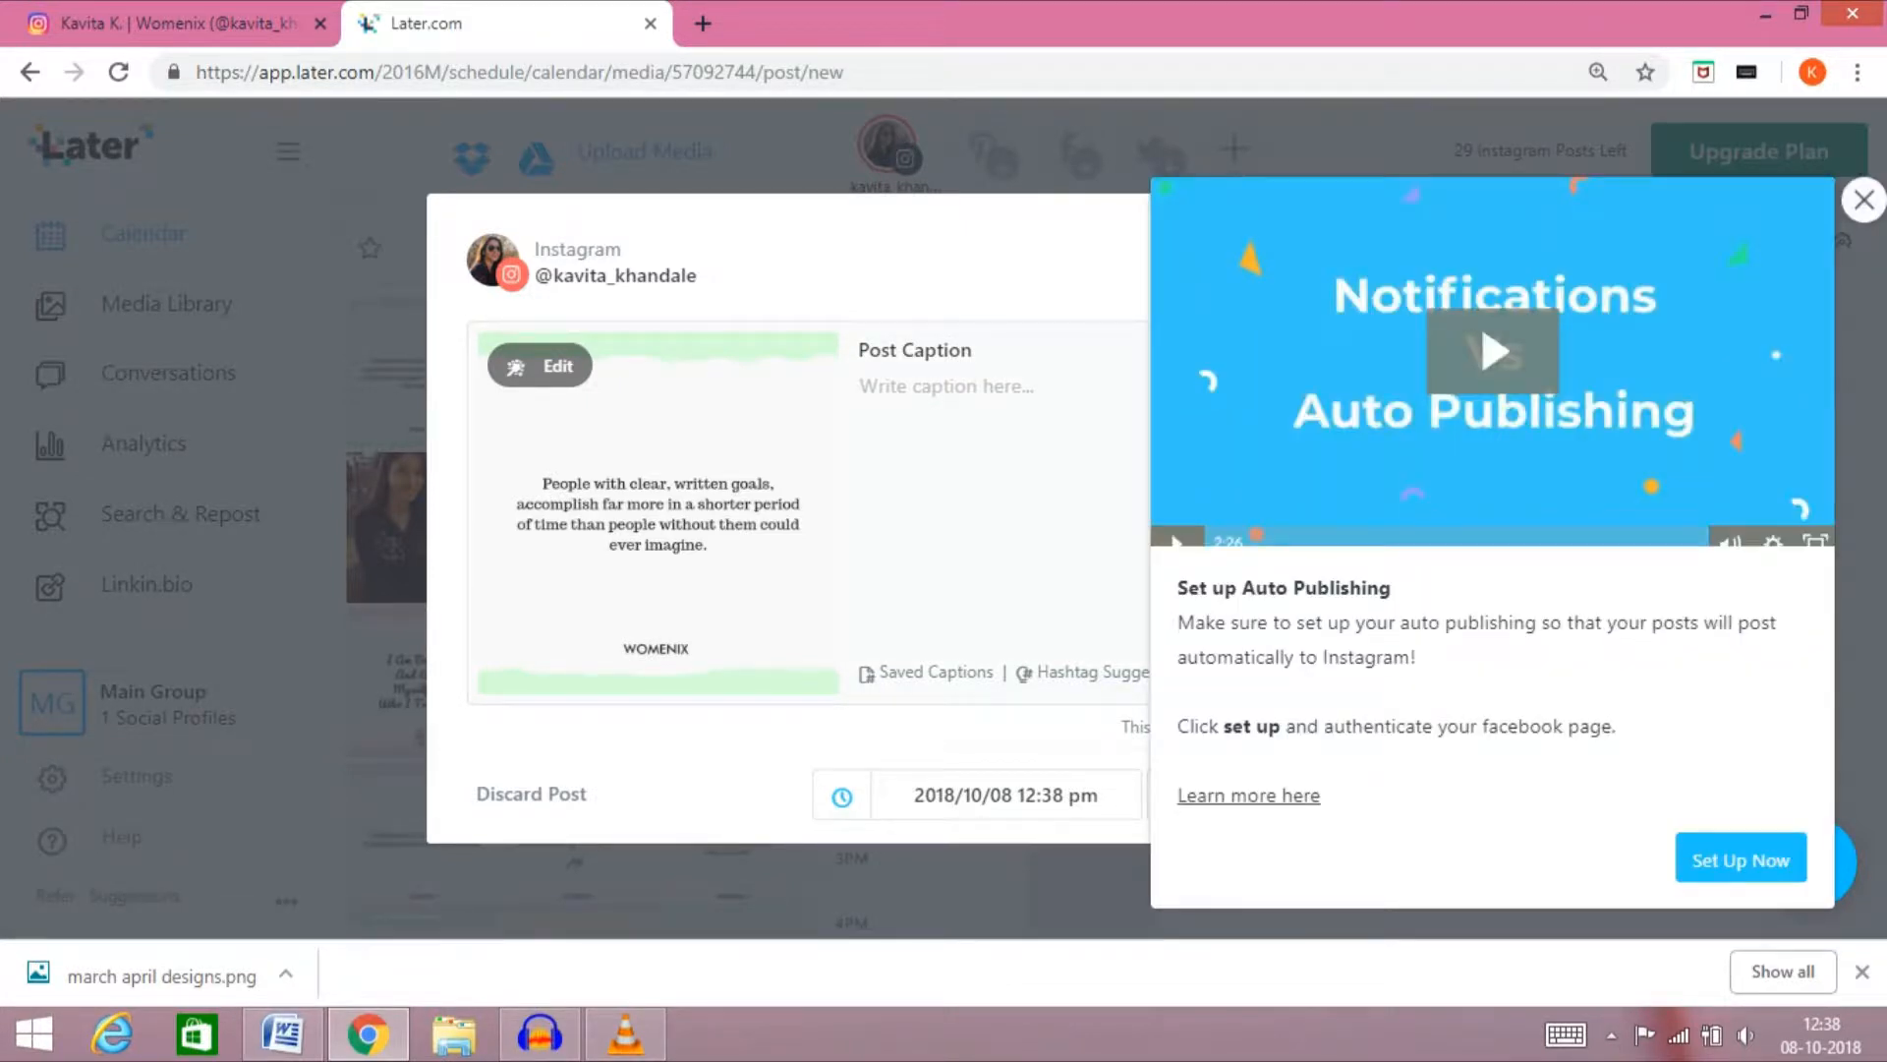
key("Escape")
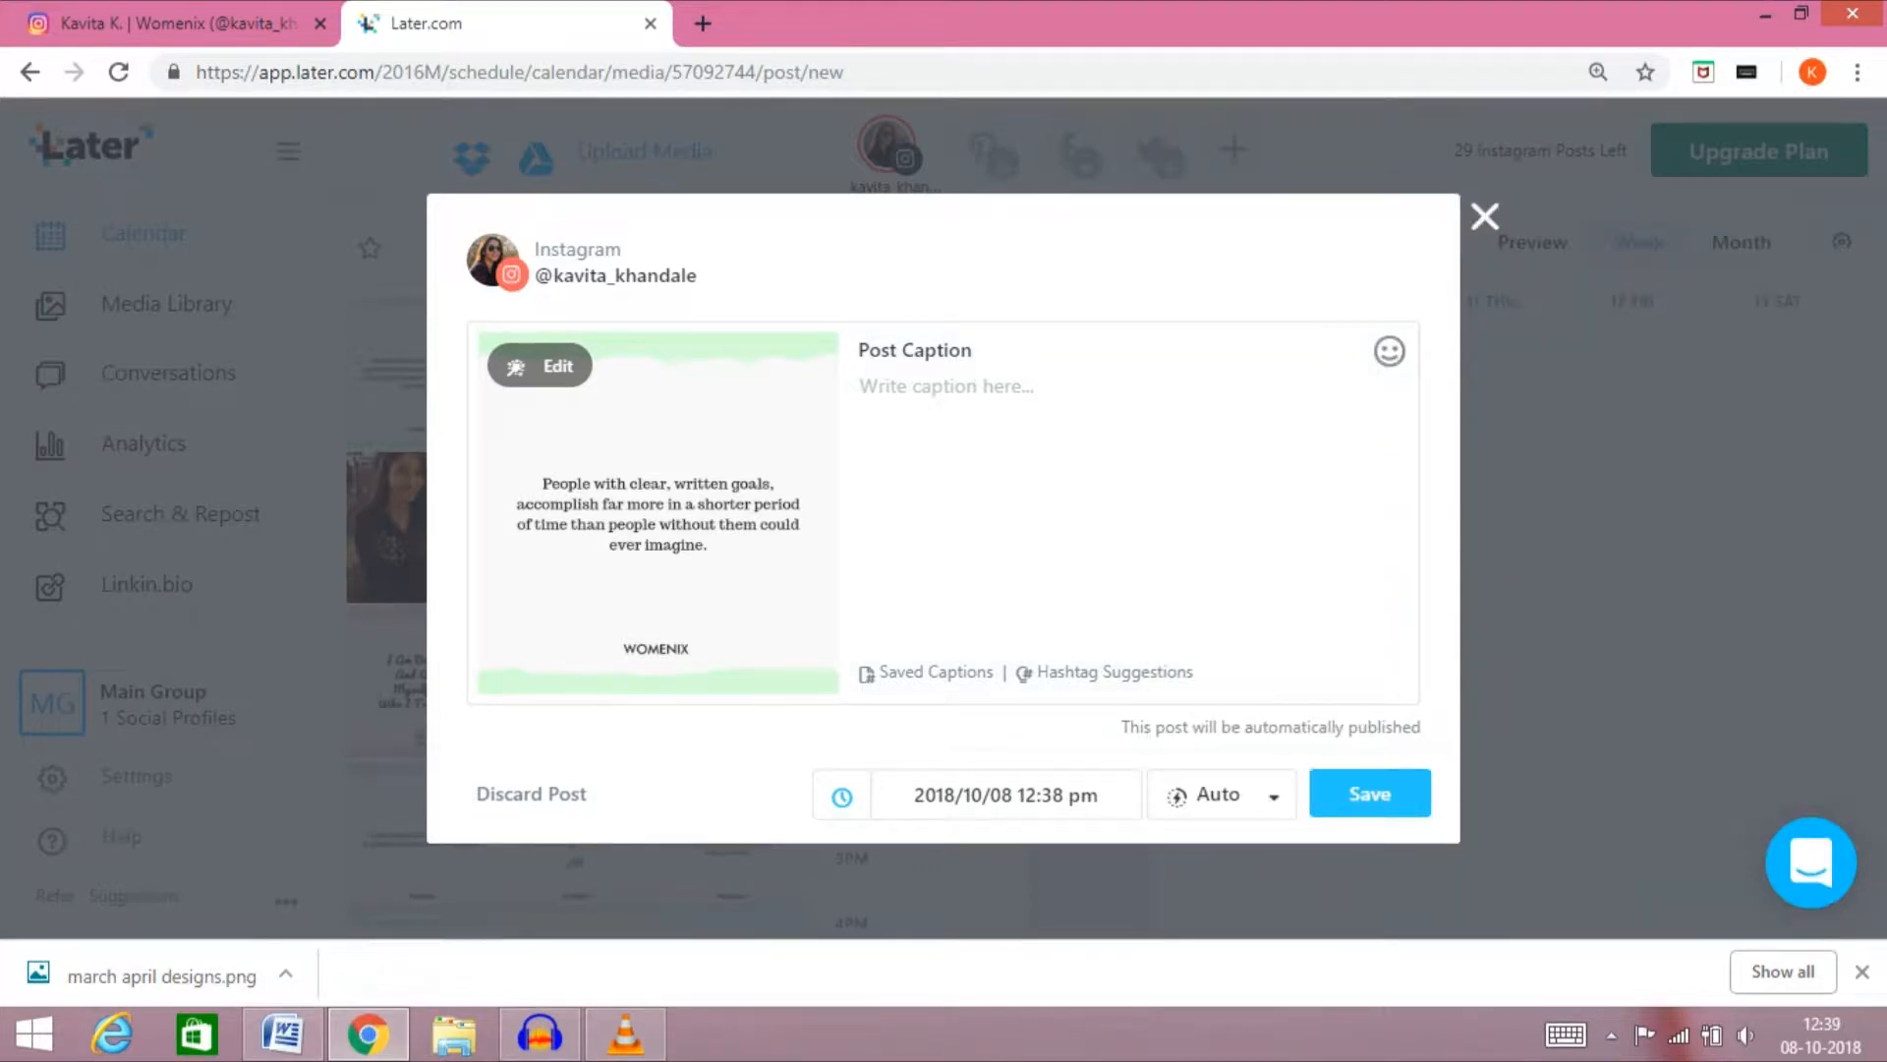
left_click(540, 366)
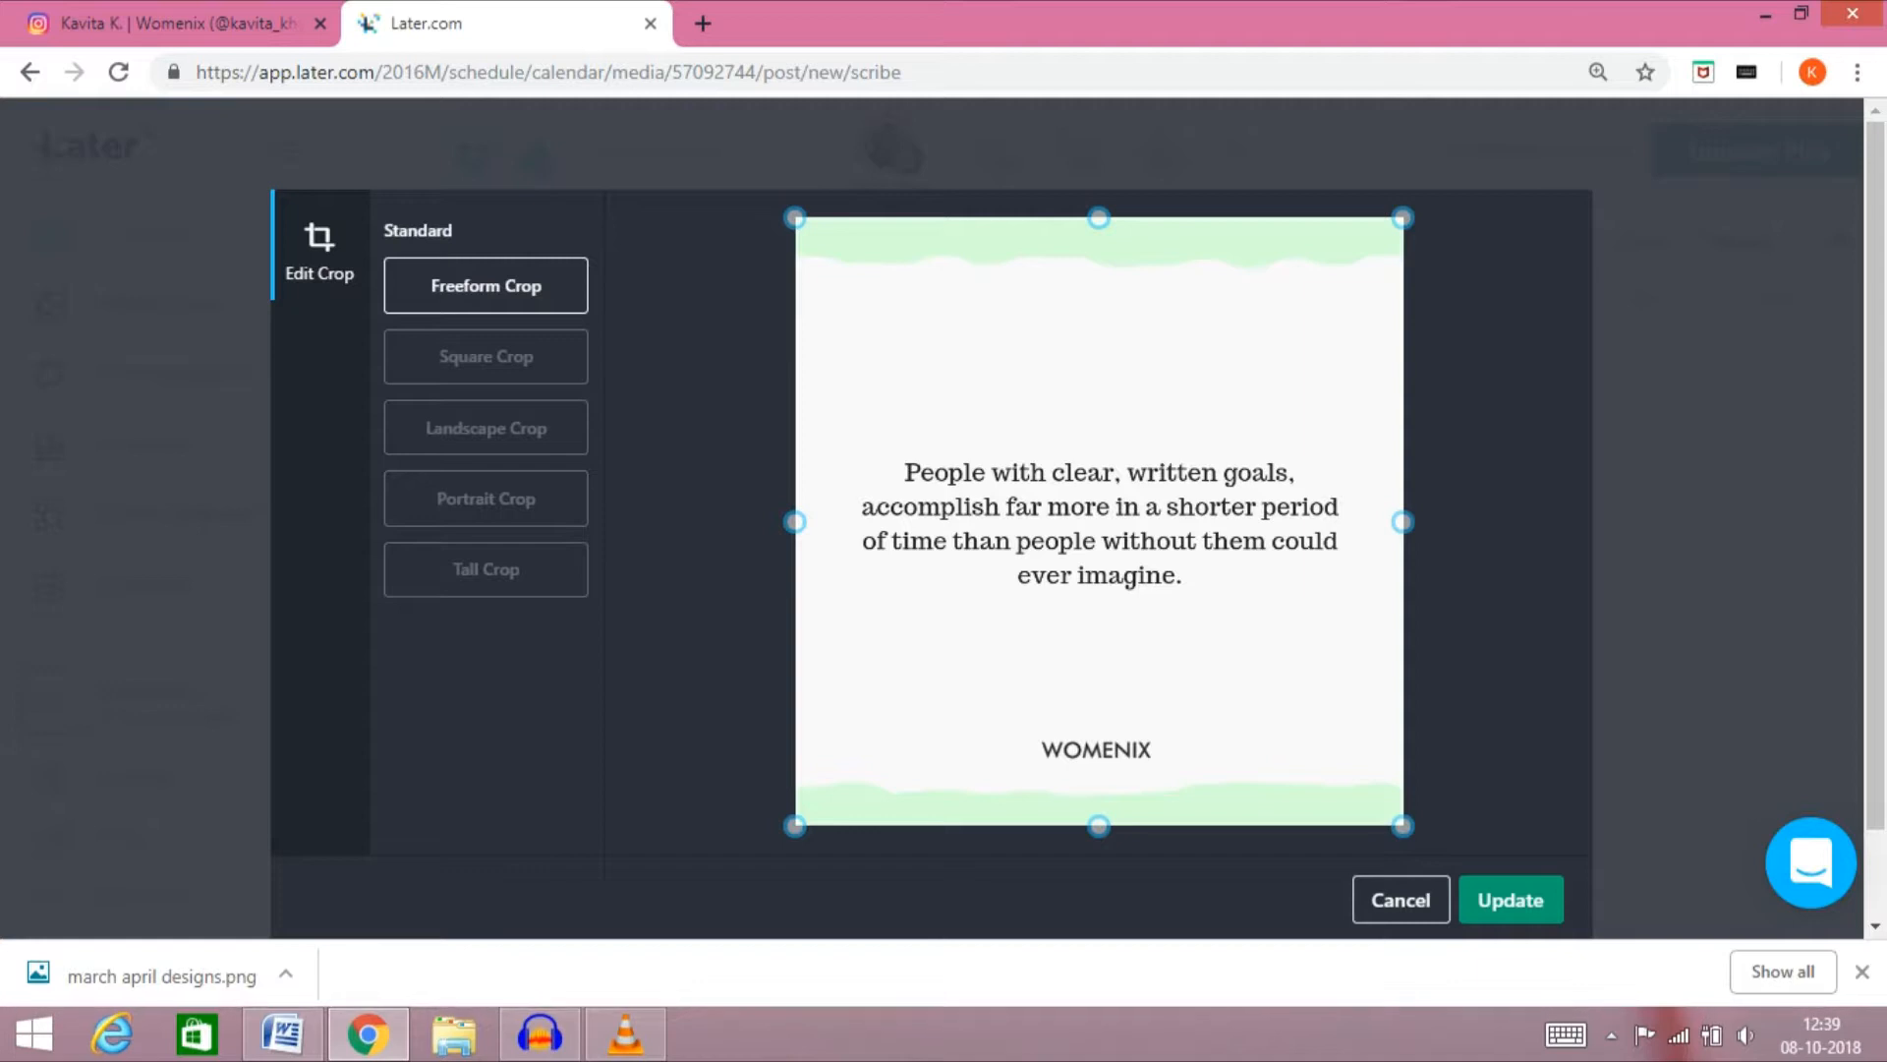
left_click(1510, 900)
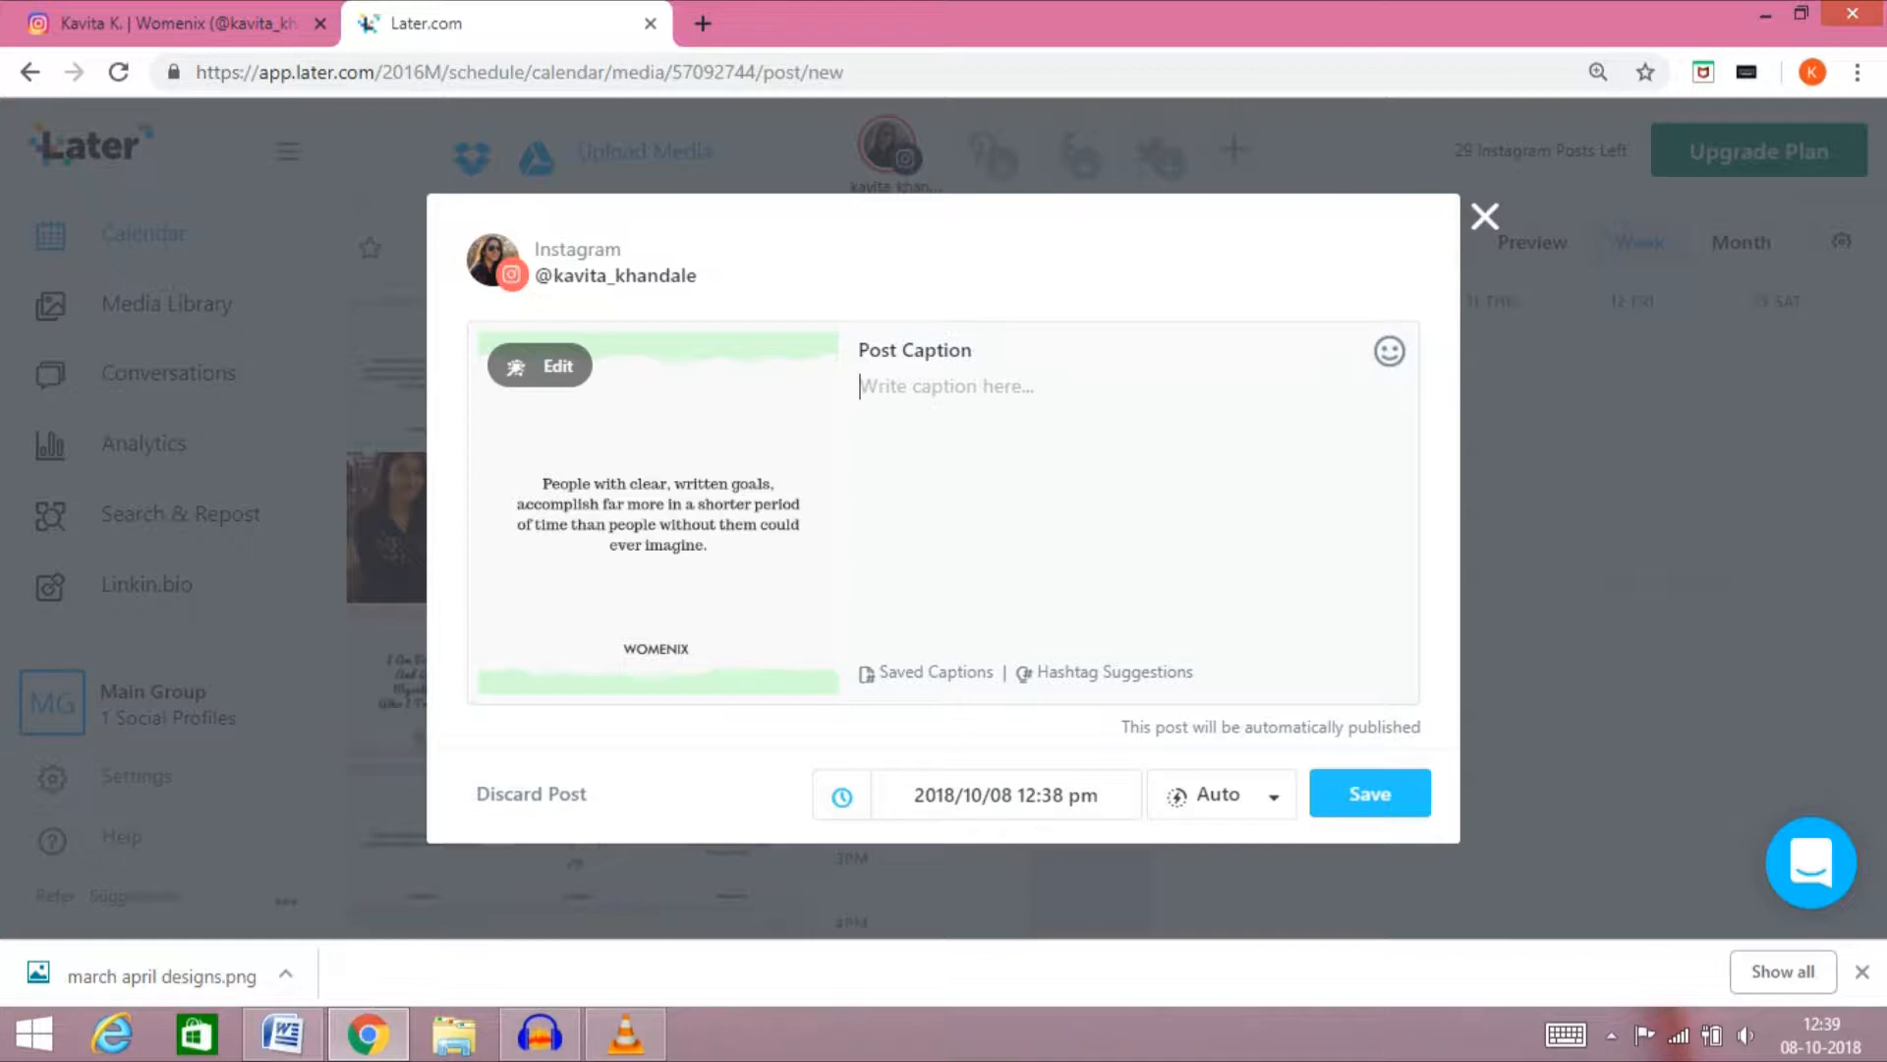
Copy the entire caption text from the open Word document and paste it into the post caption
left_click(283, 1032)
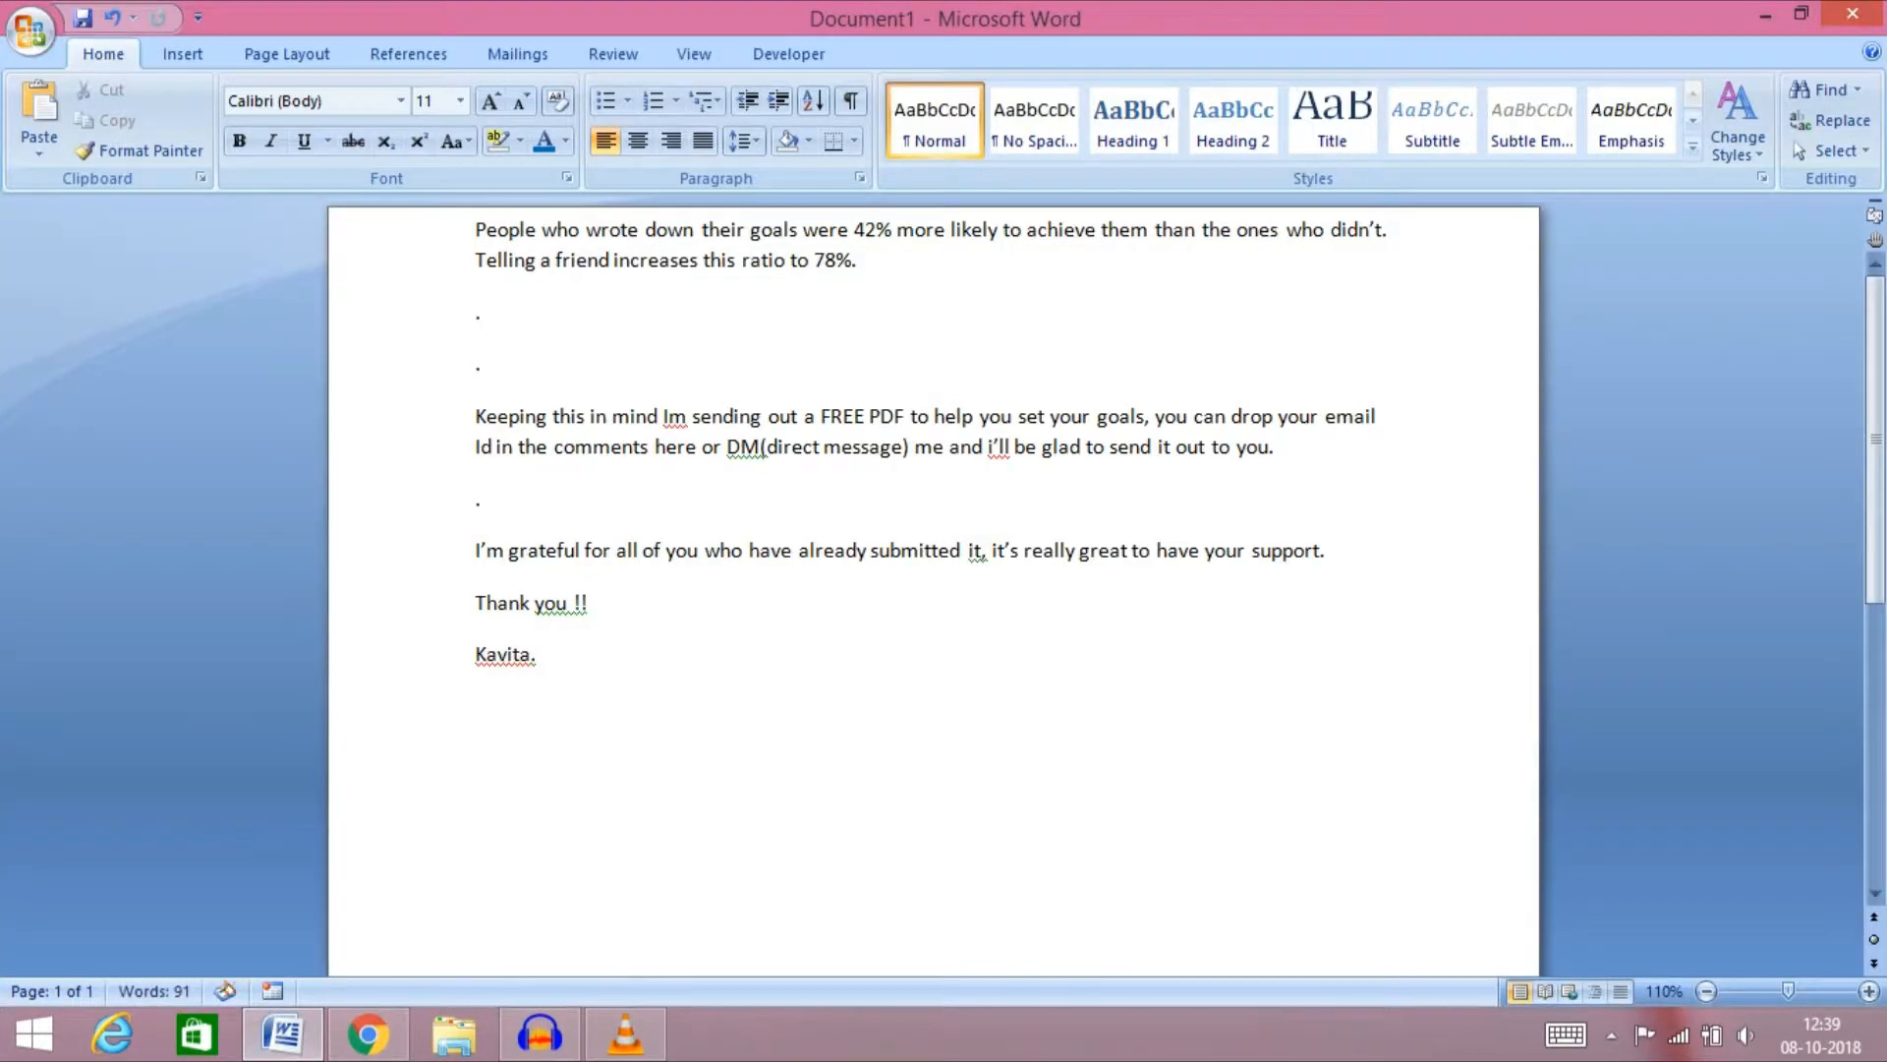
key("ctrl+a")
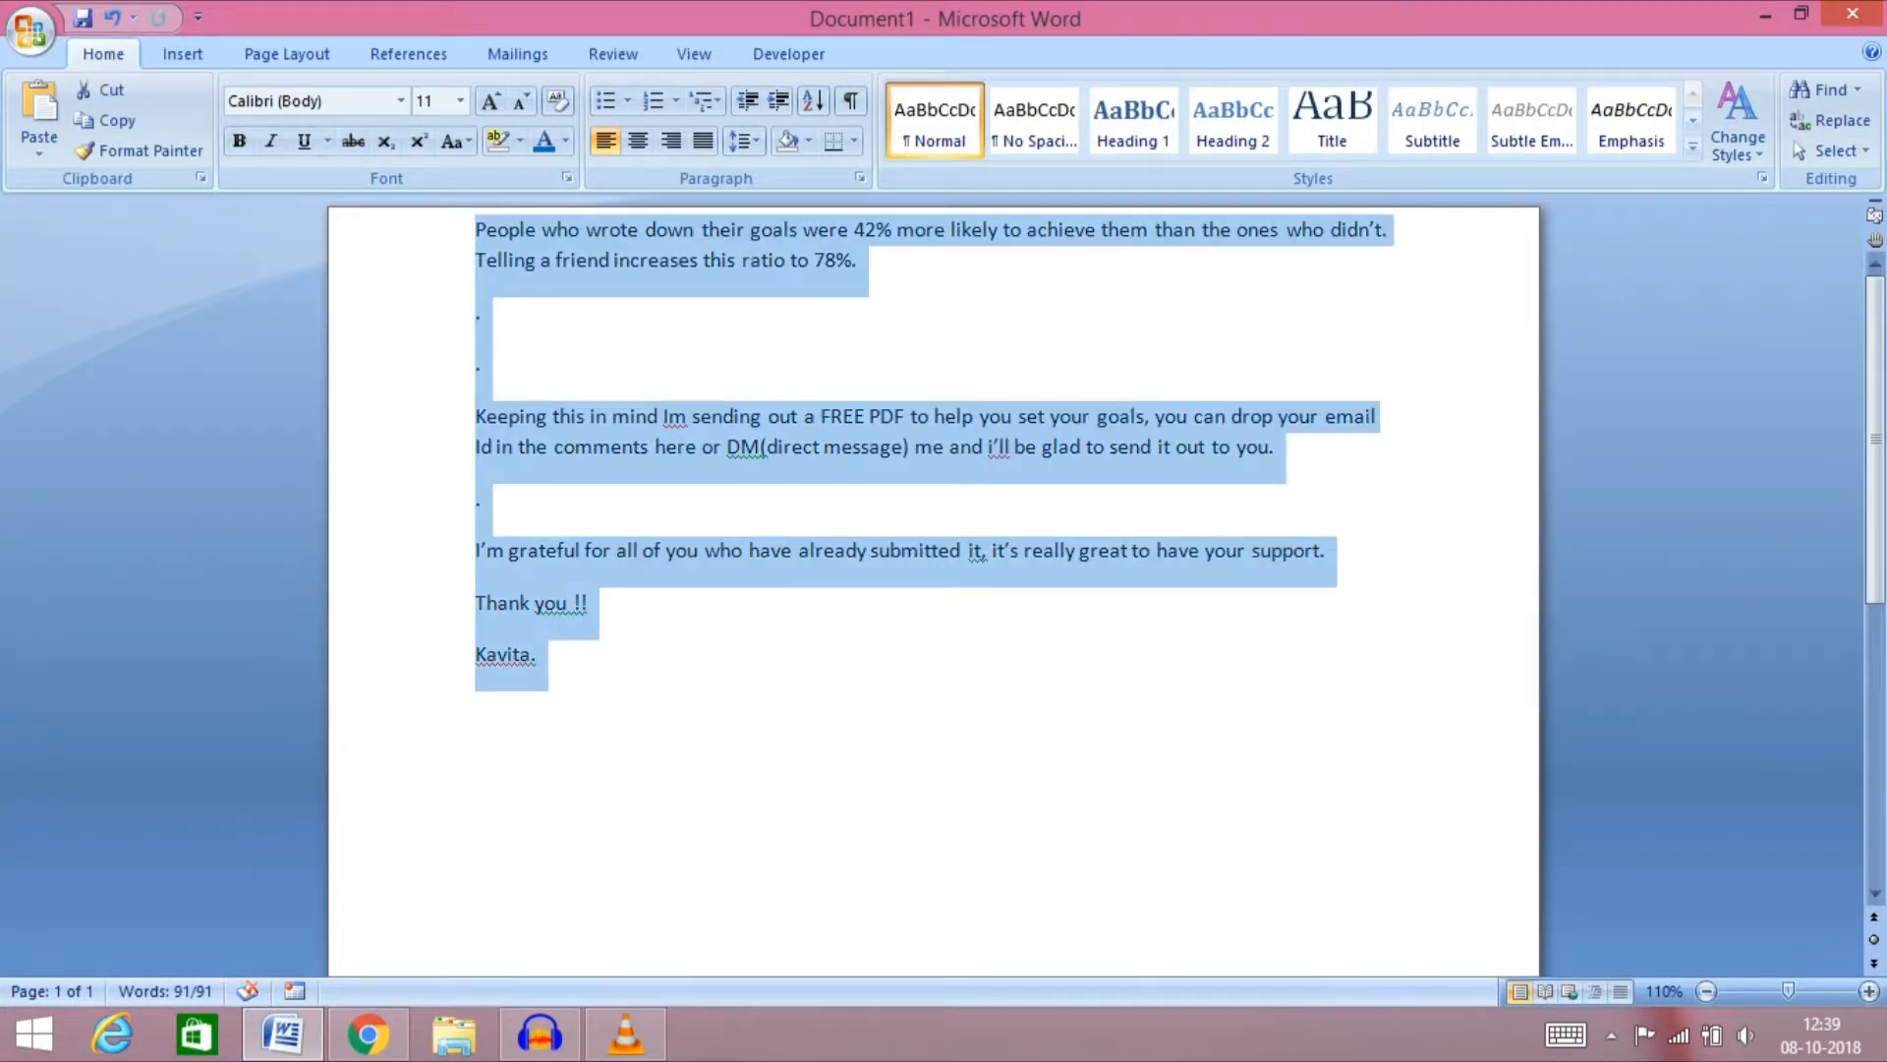
key("ctrl+c")
left_click(367, 1032)
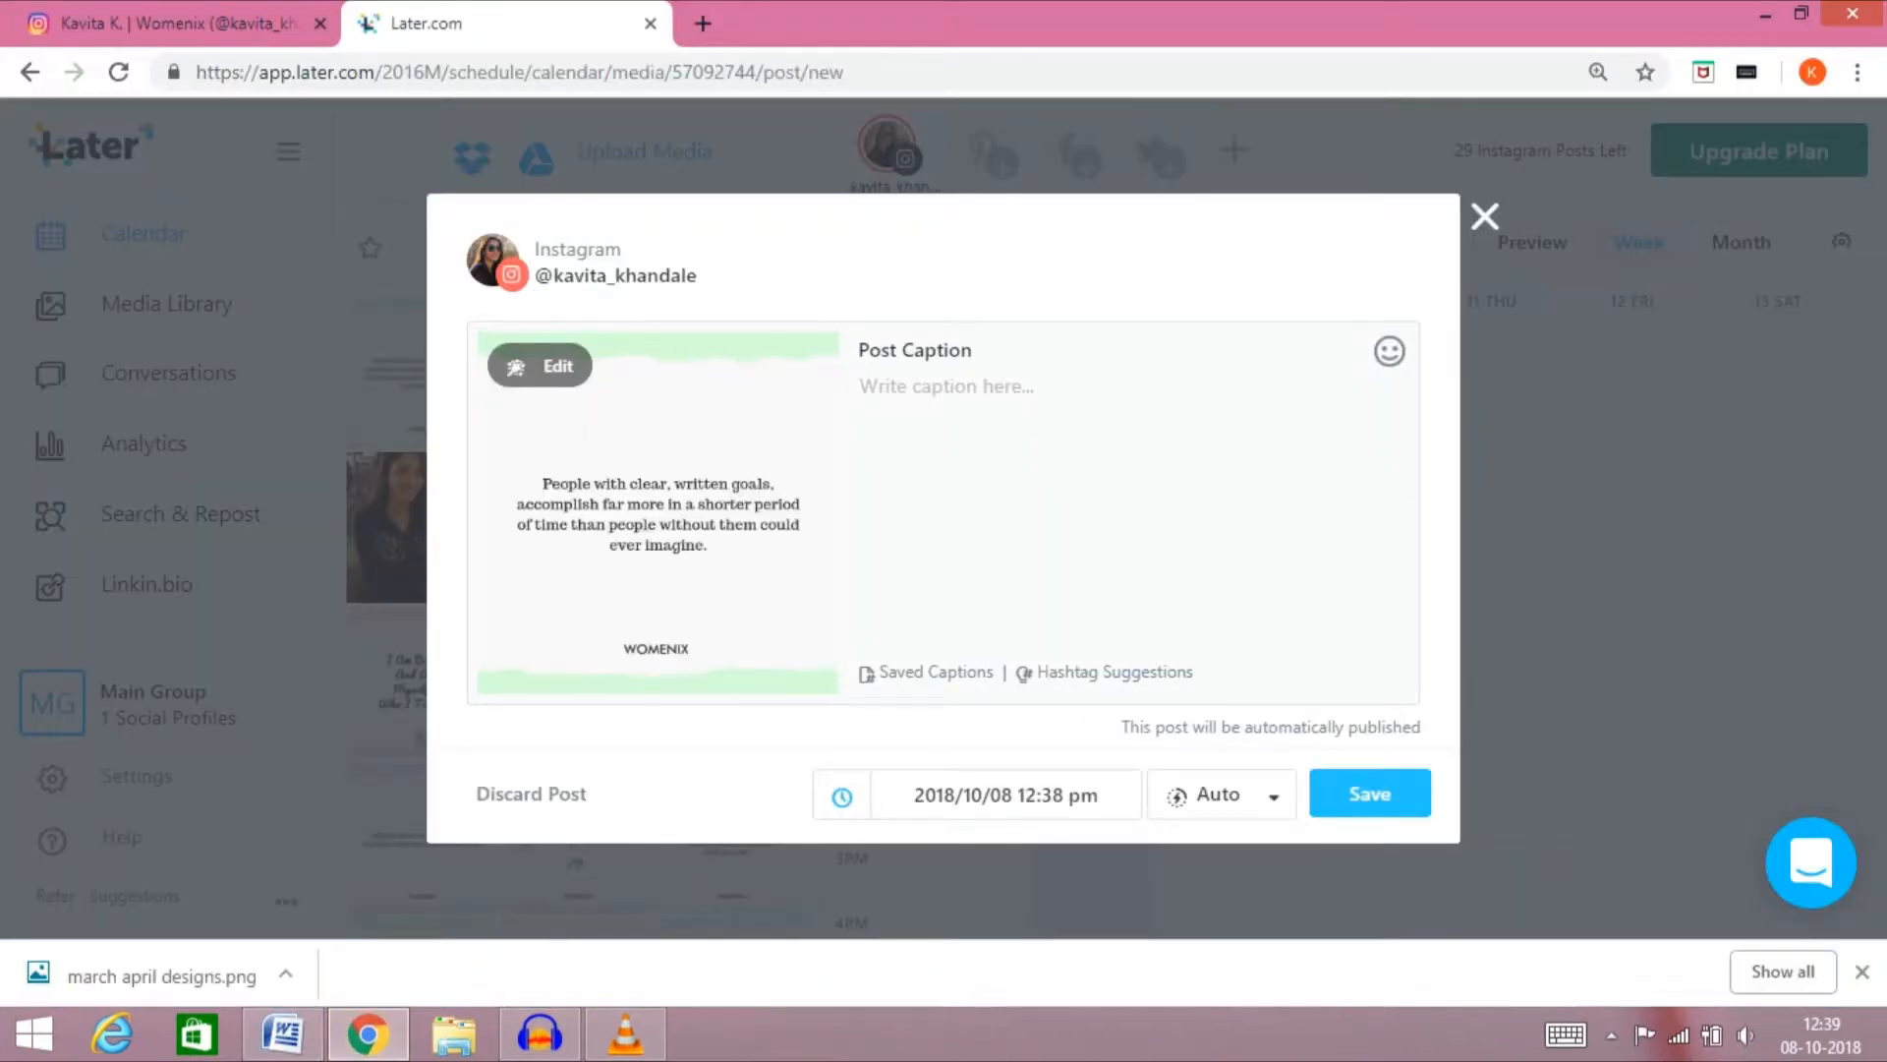
key("ctrl+v")
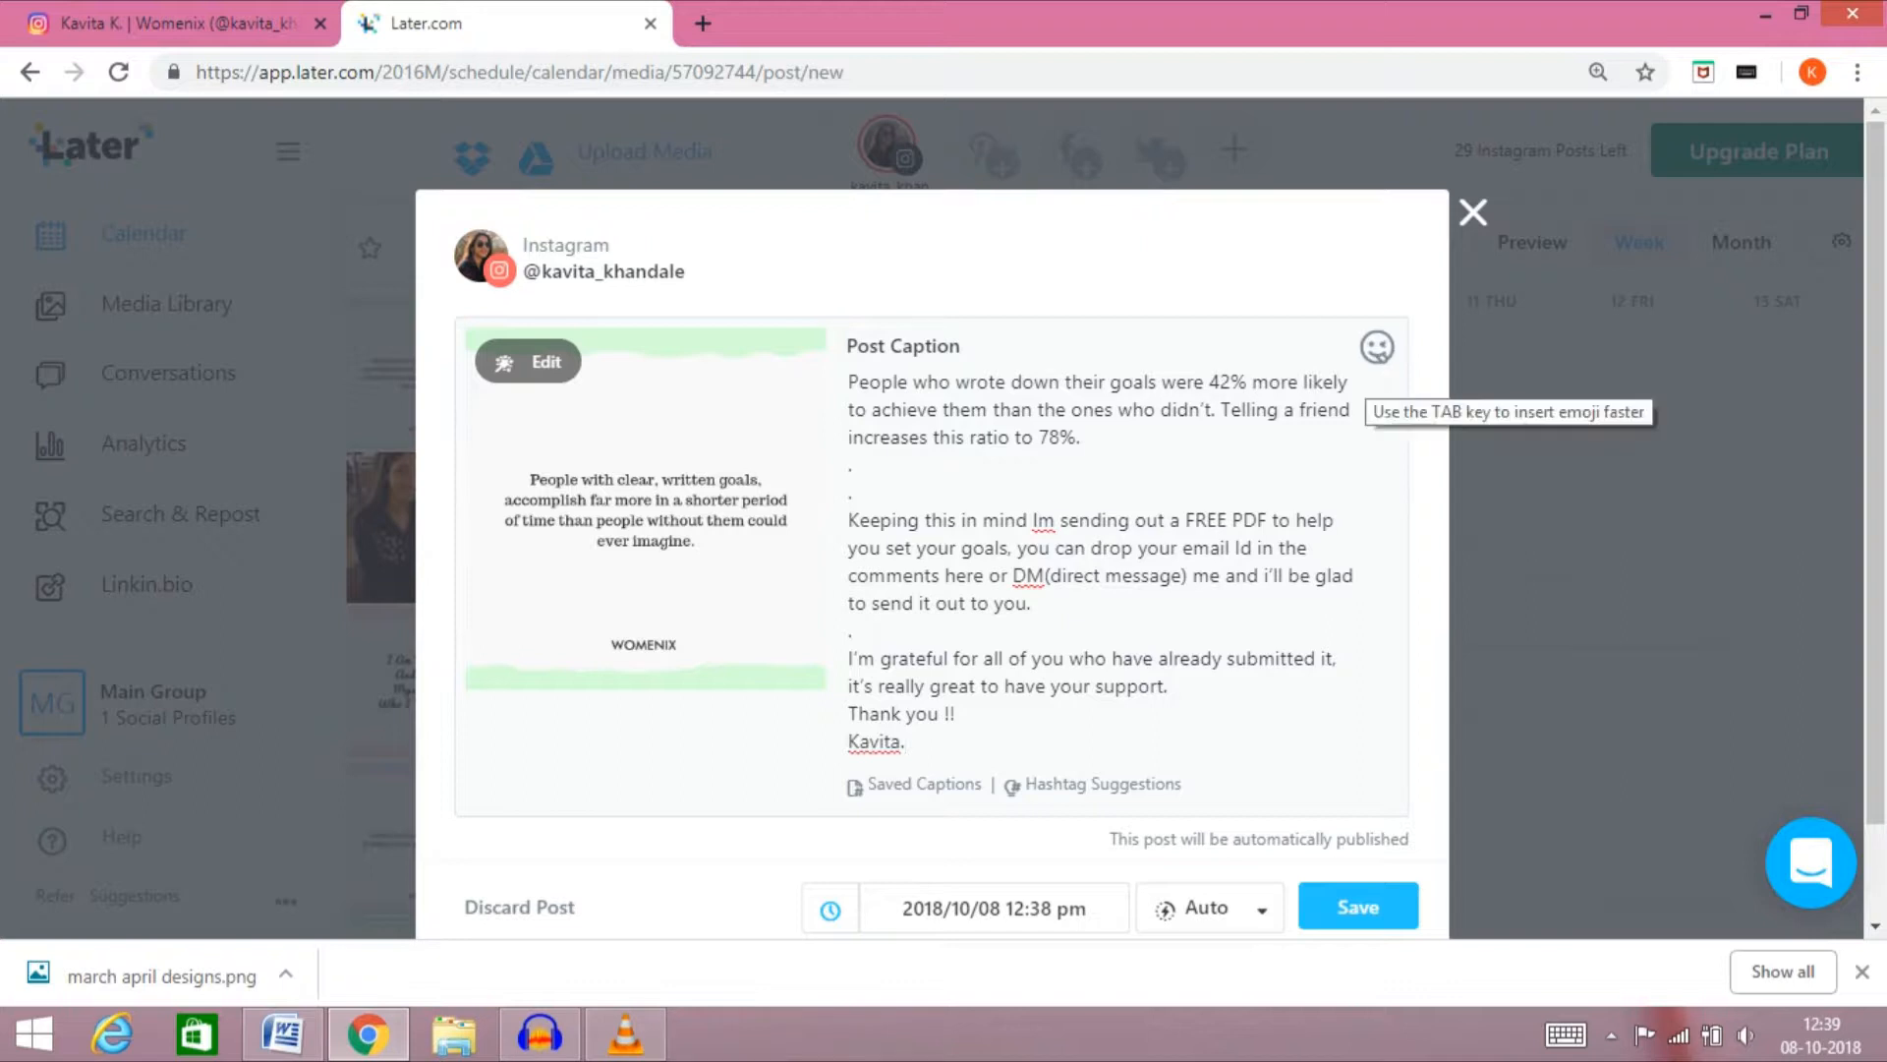
Add the smiling halo emoji and, by searching for "heart", the red heart emoji at the caption's end
left_click(1377, 347)
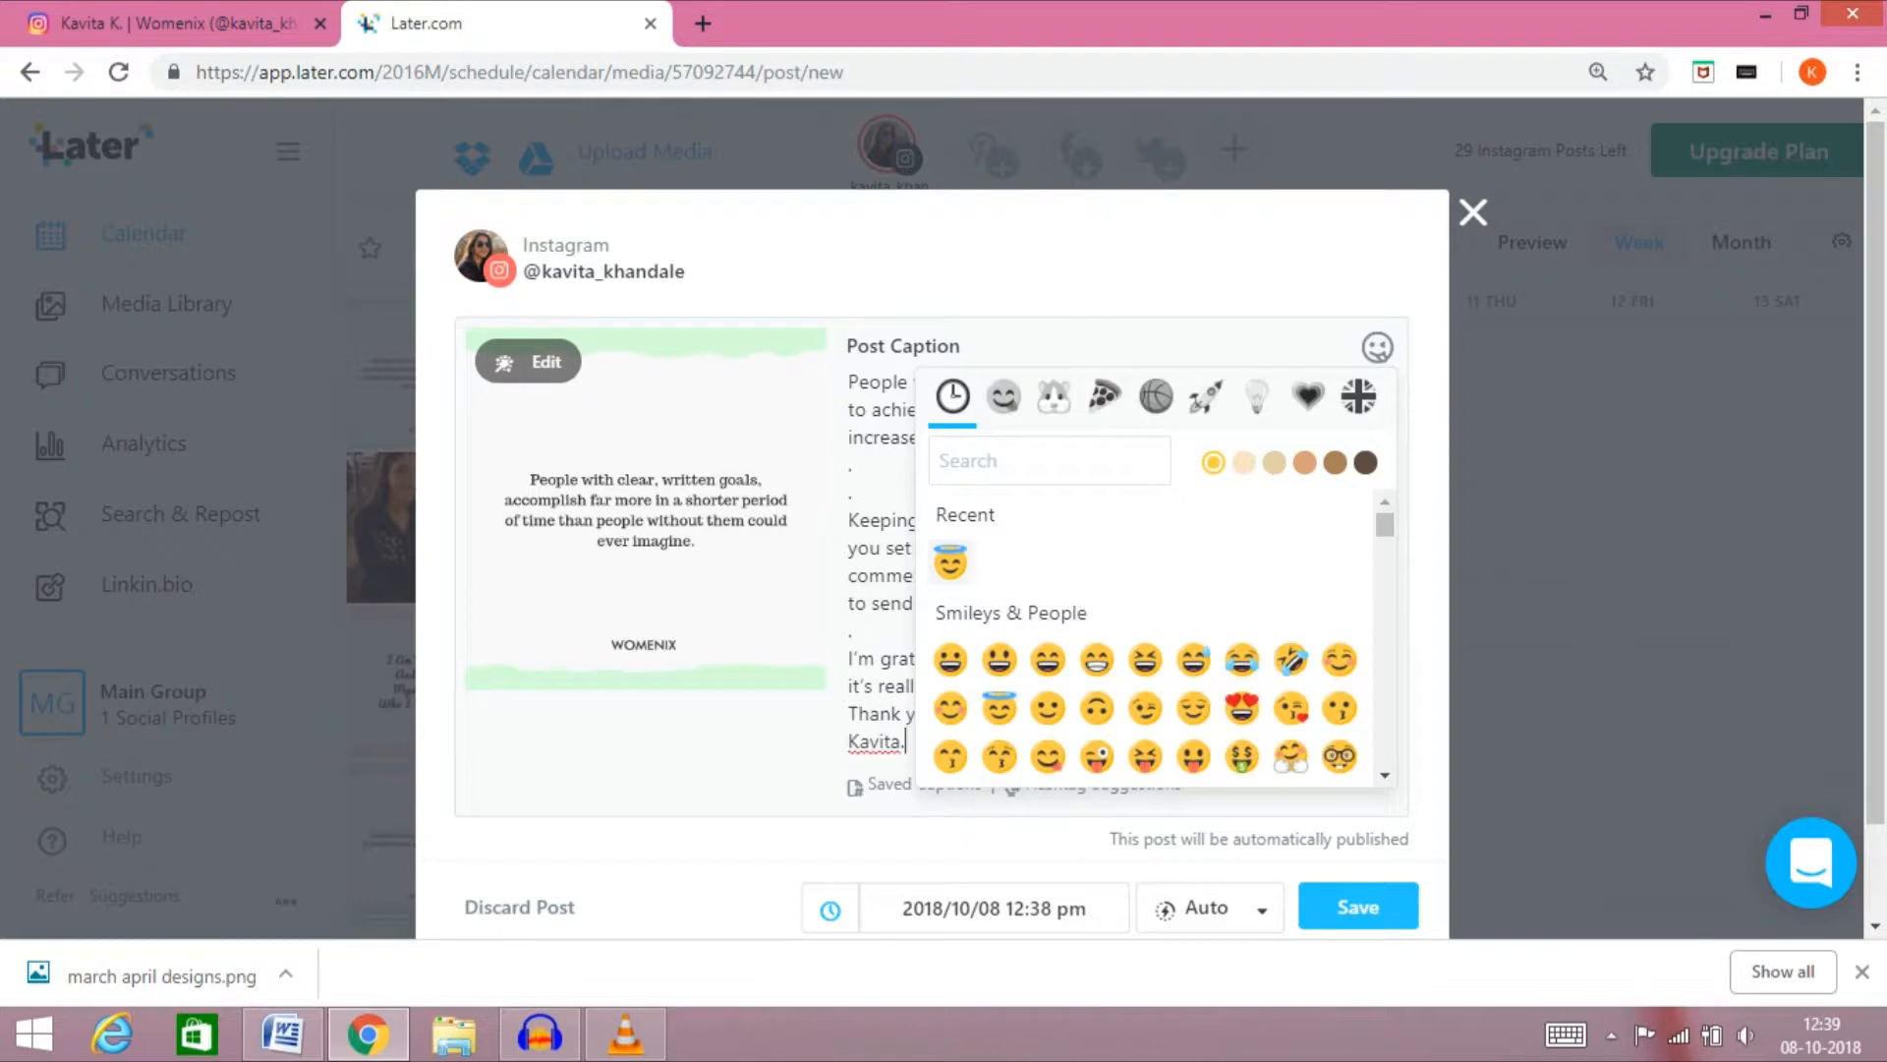
left_click(951, 562)
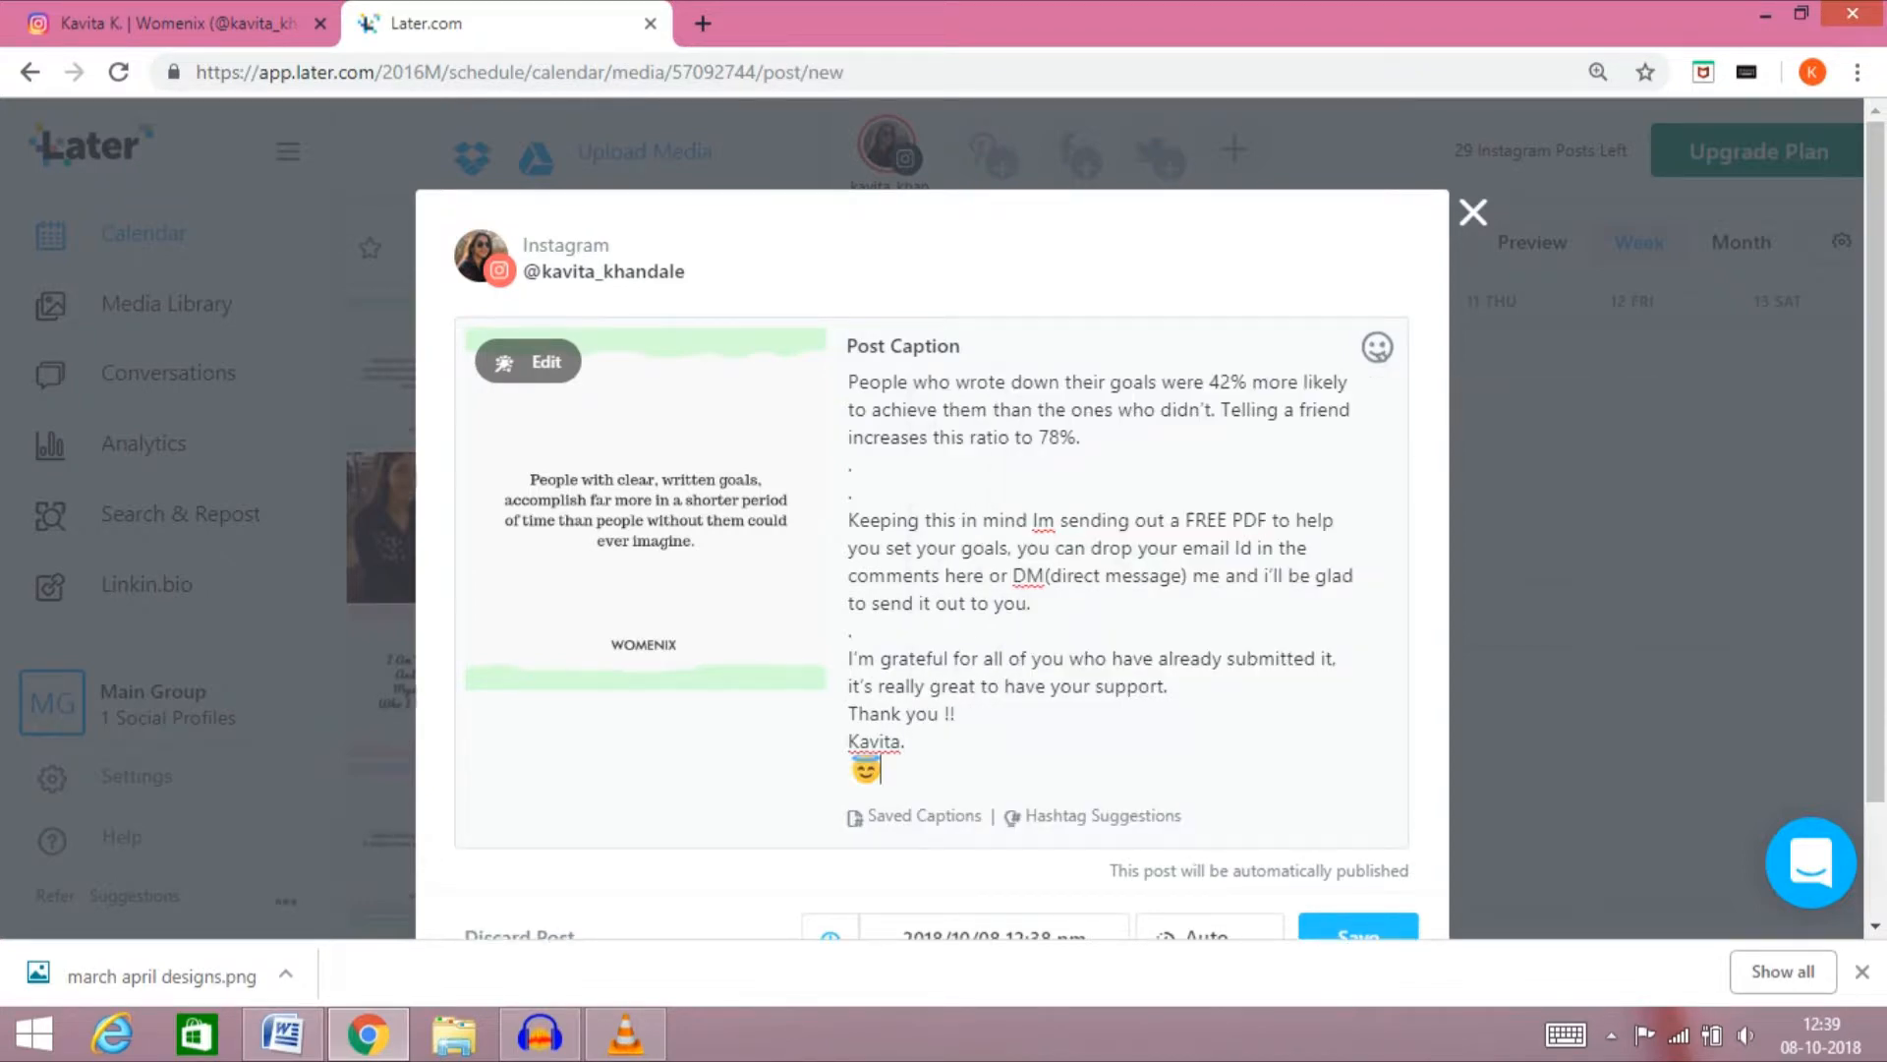
left_click(1377, 347)
type("h")
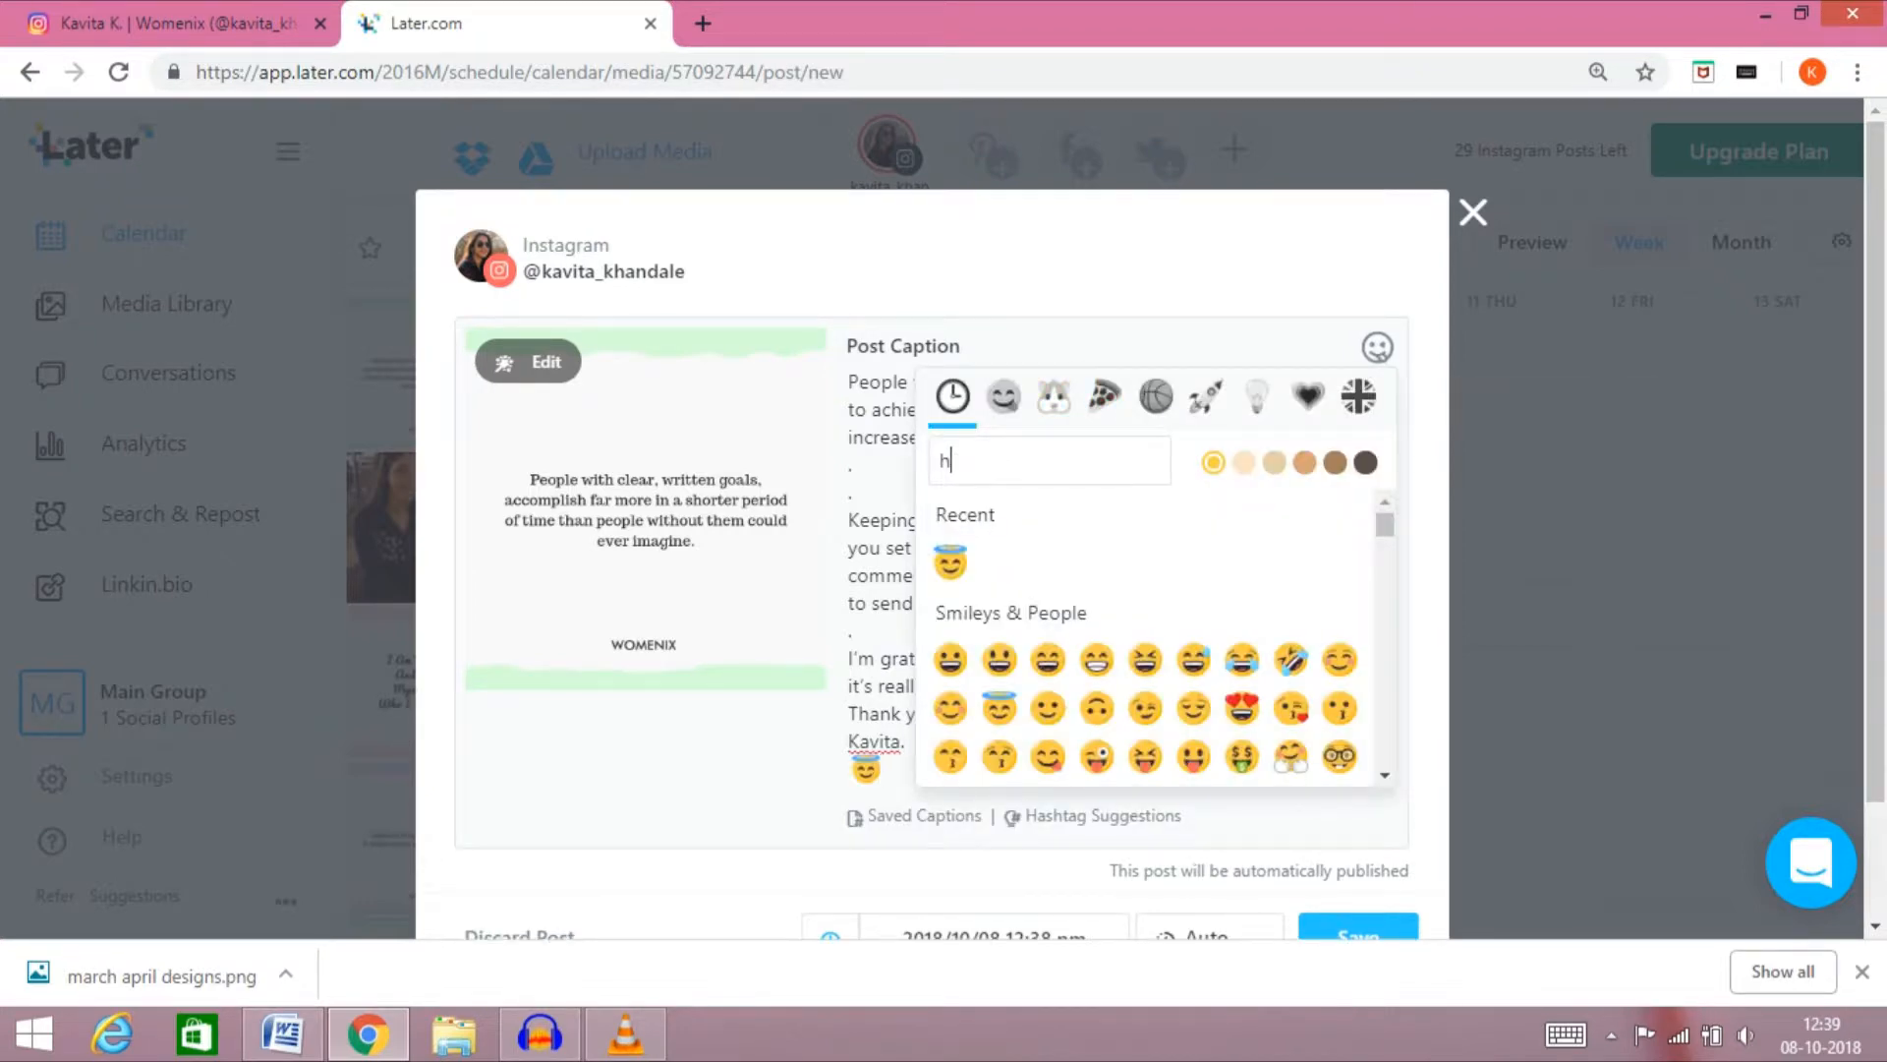
type("eart")
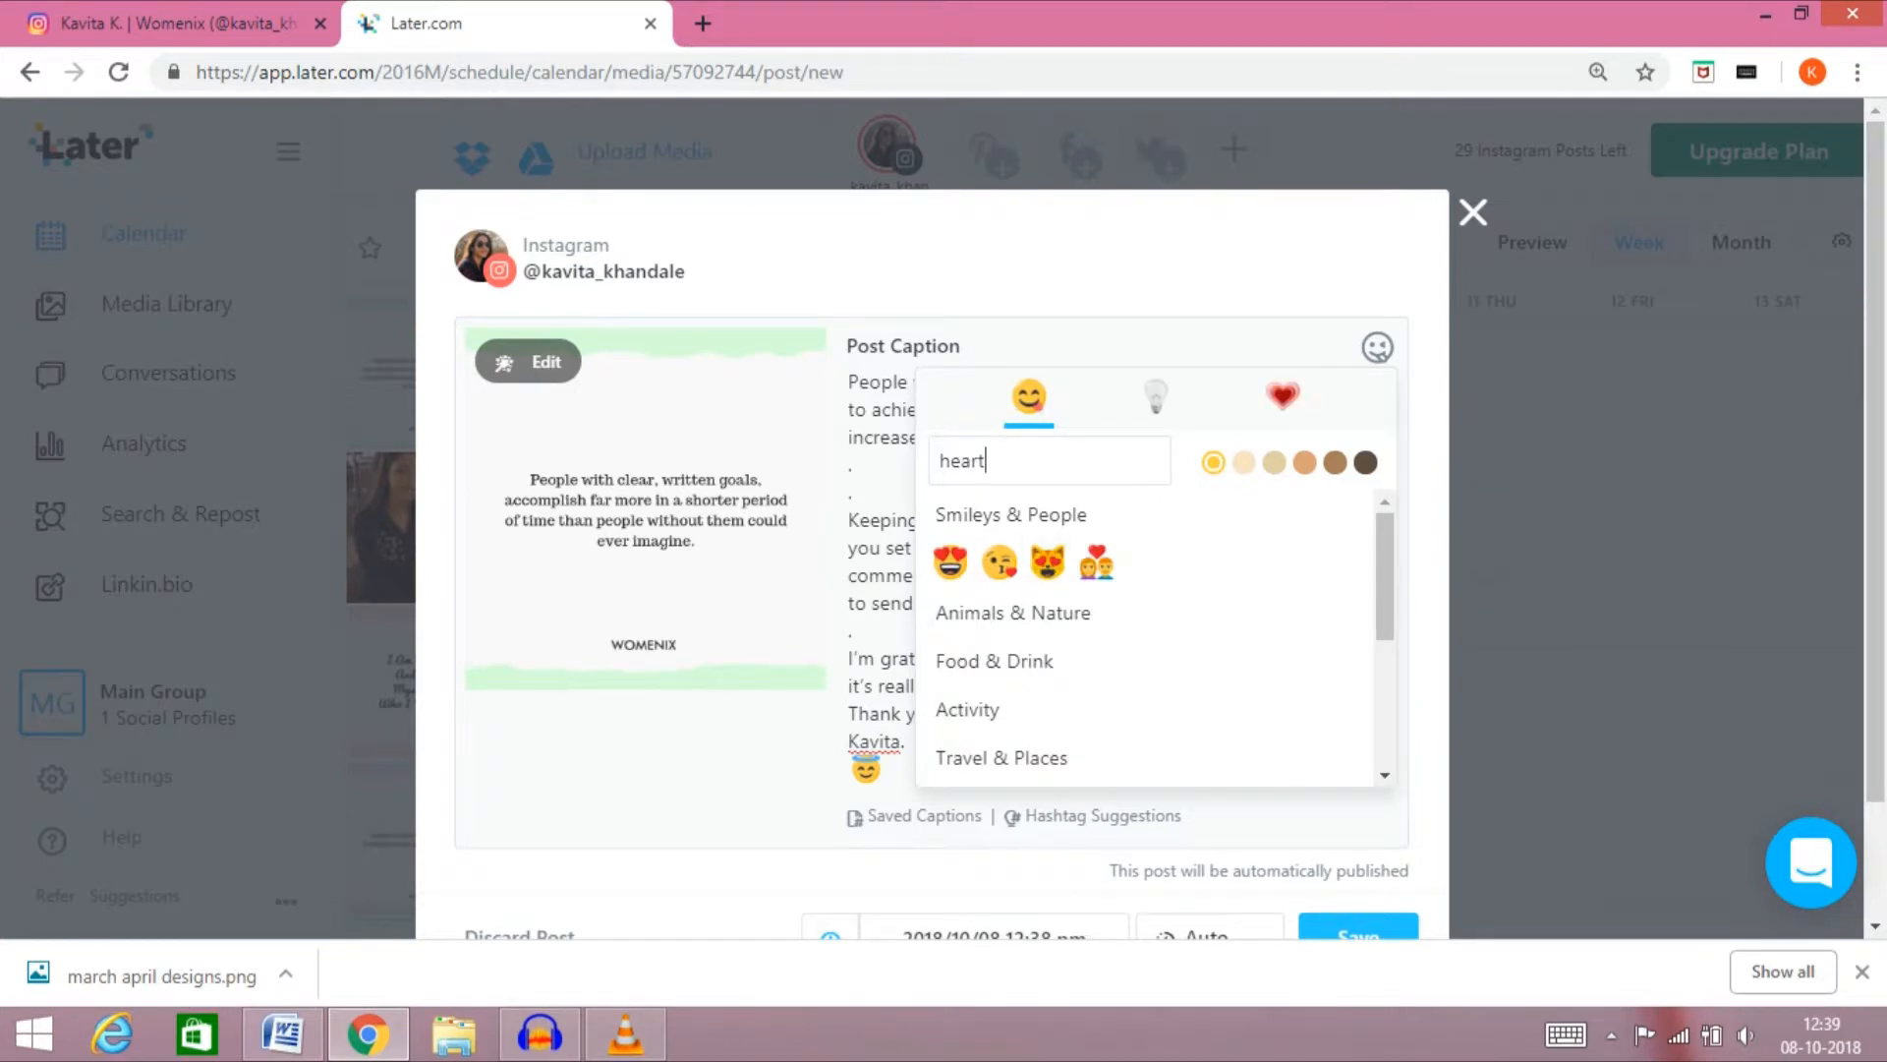
left_click(1283, 397)
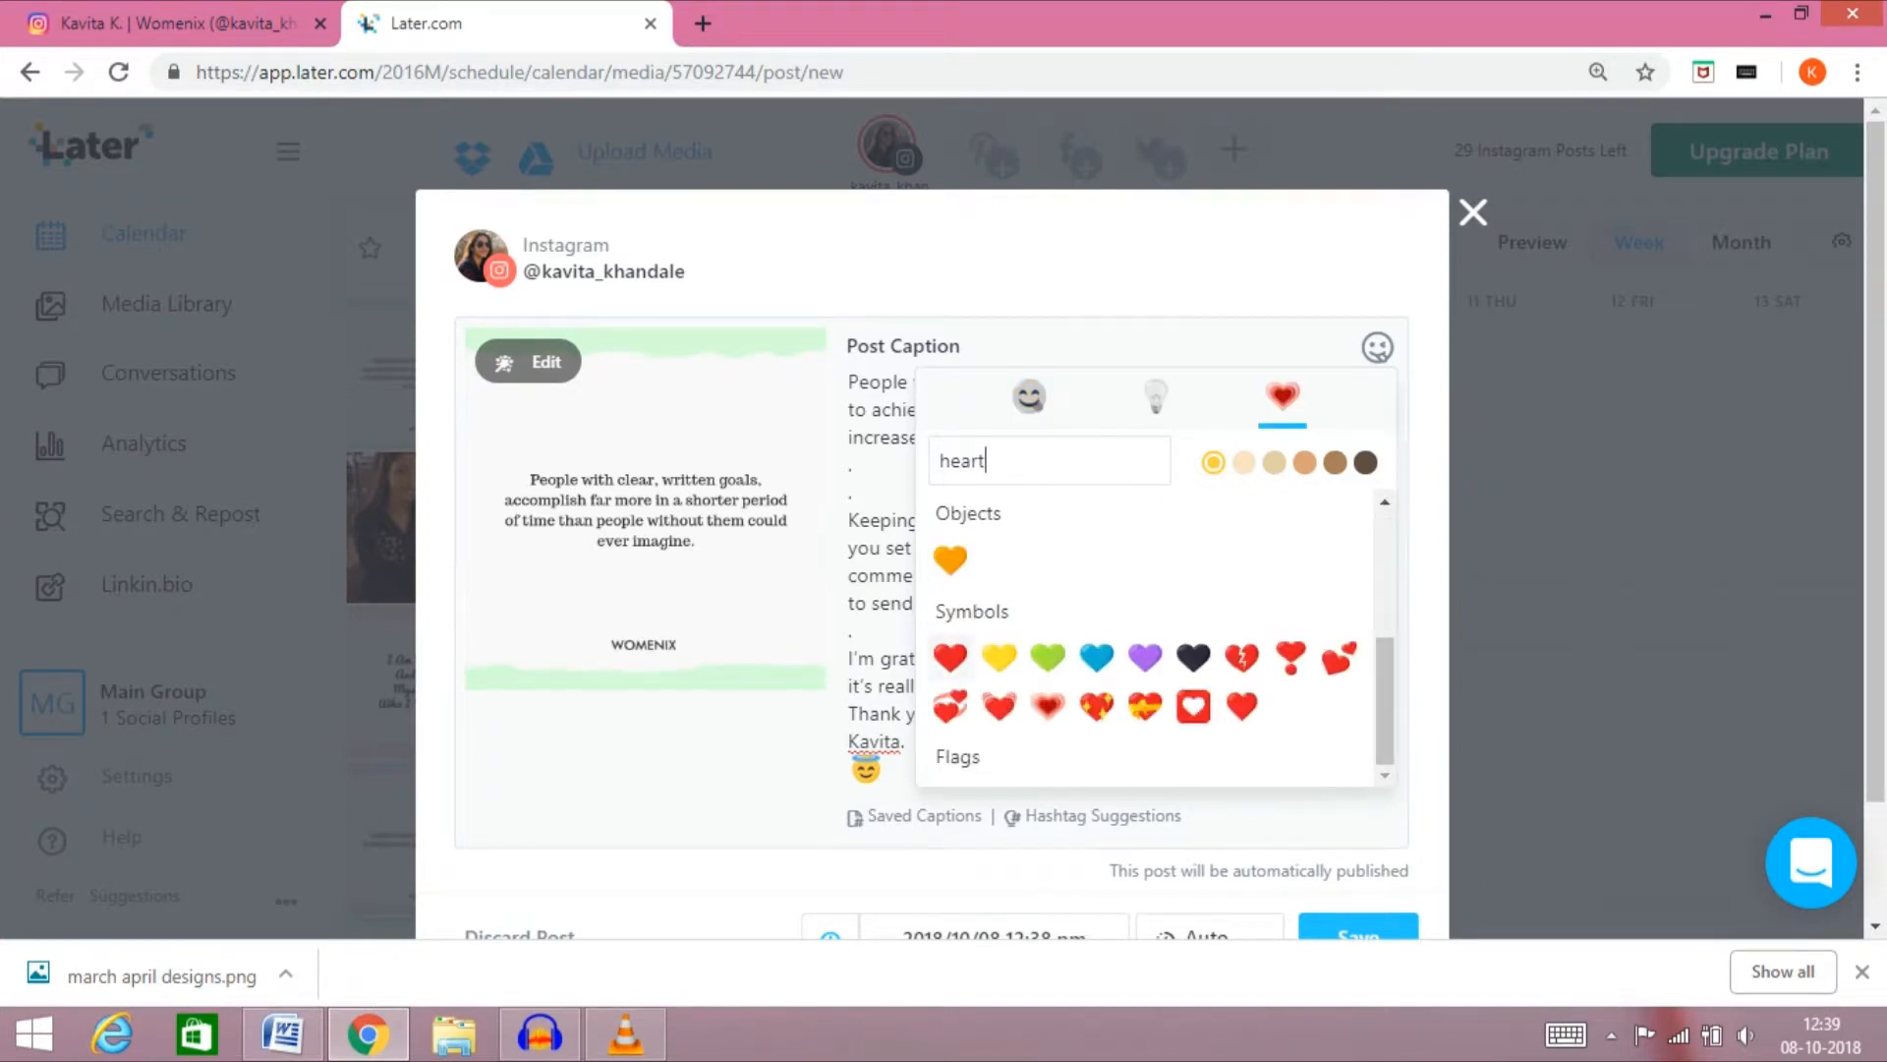
left_click(951, 657)
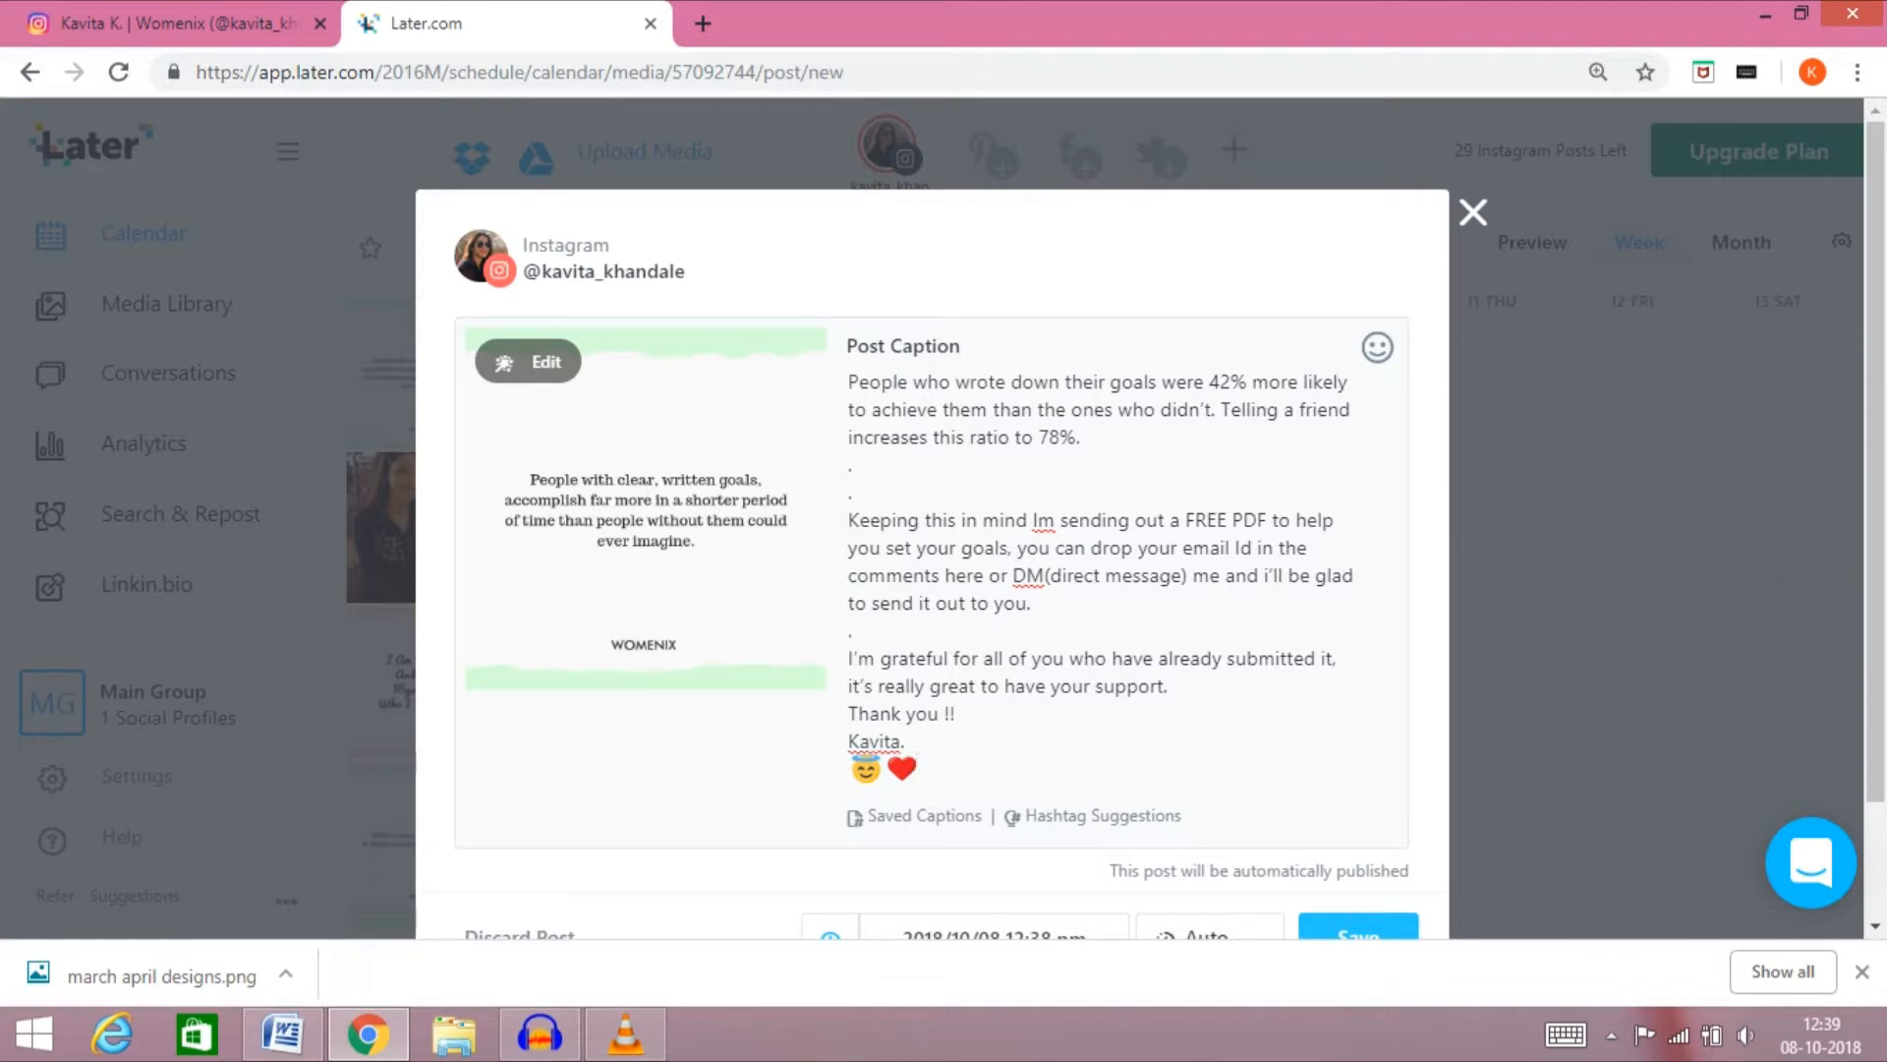
Open the hashtag suggestions and add the hashtags #mindset #goalsetting below the caption's emojis, separated by a blank line
key("Return")
key("Return")
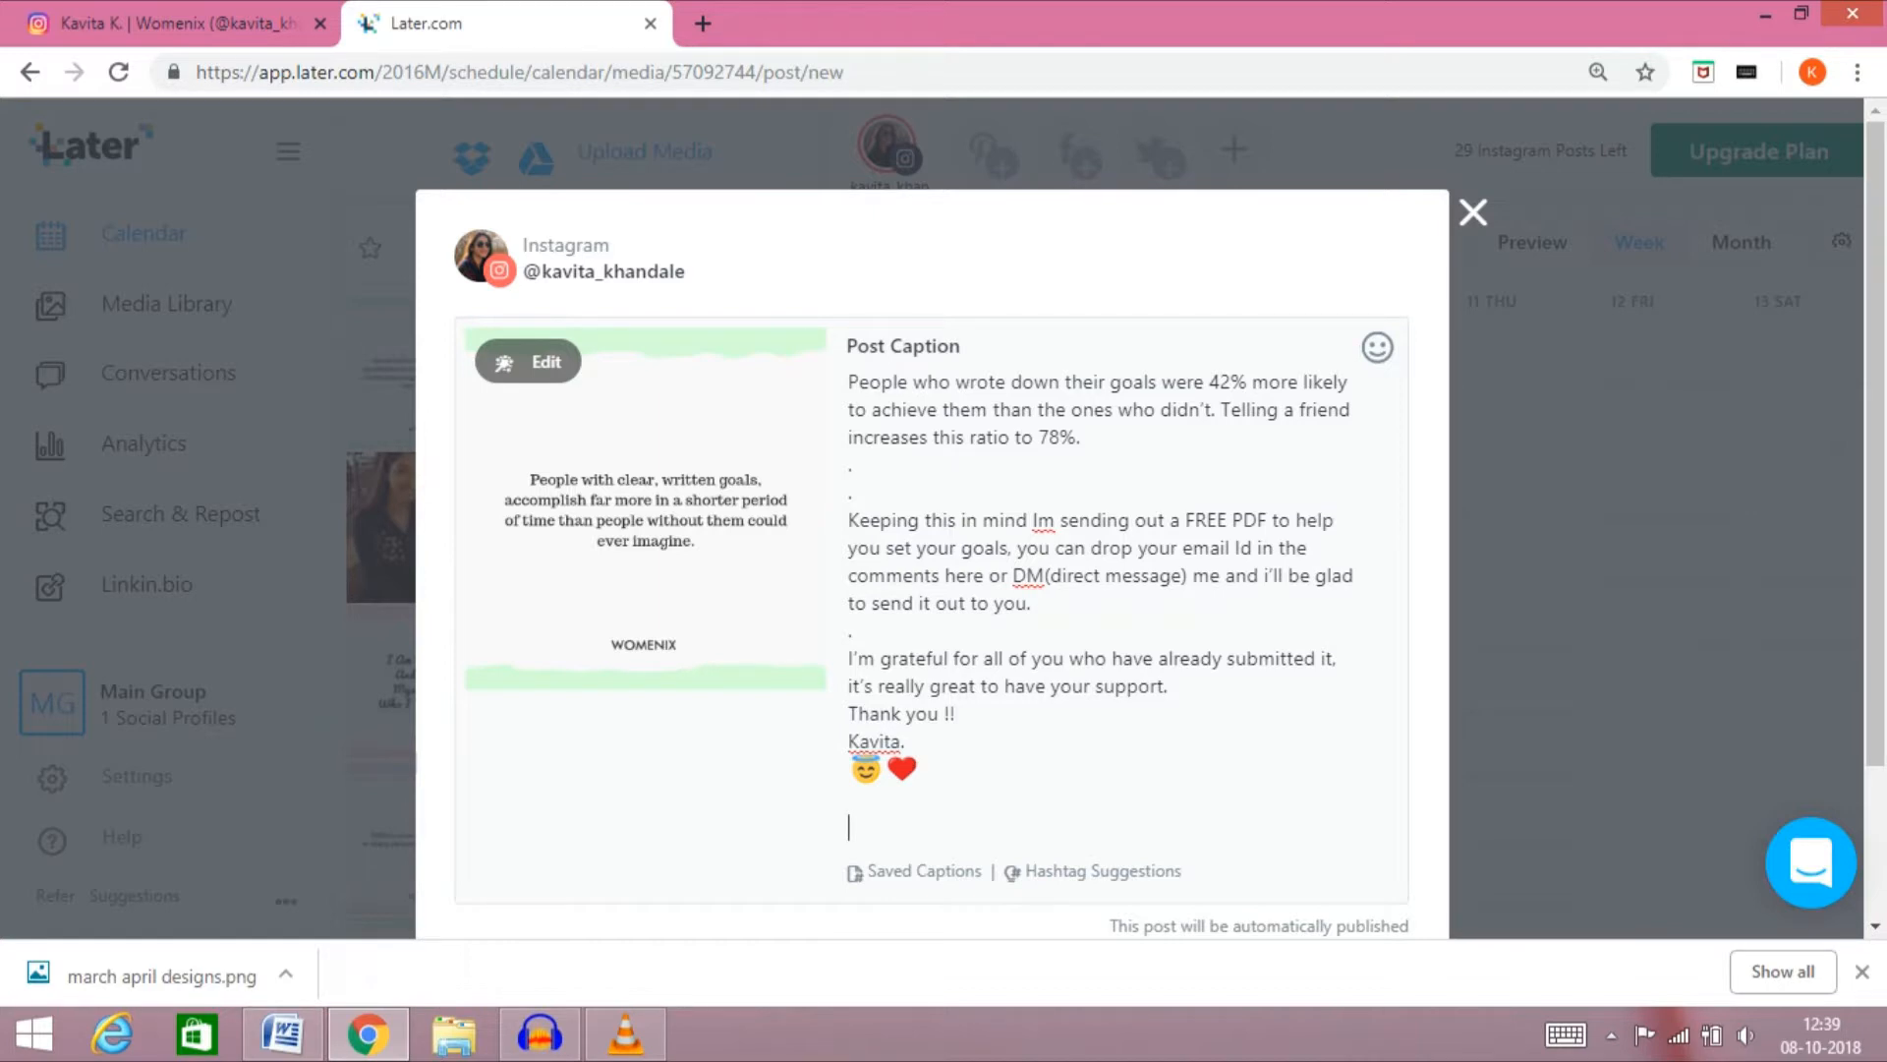
left_click(1102, 872)
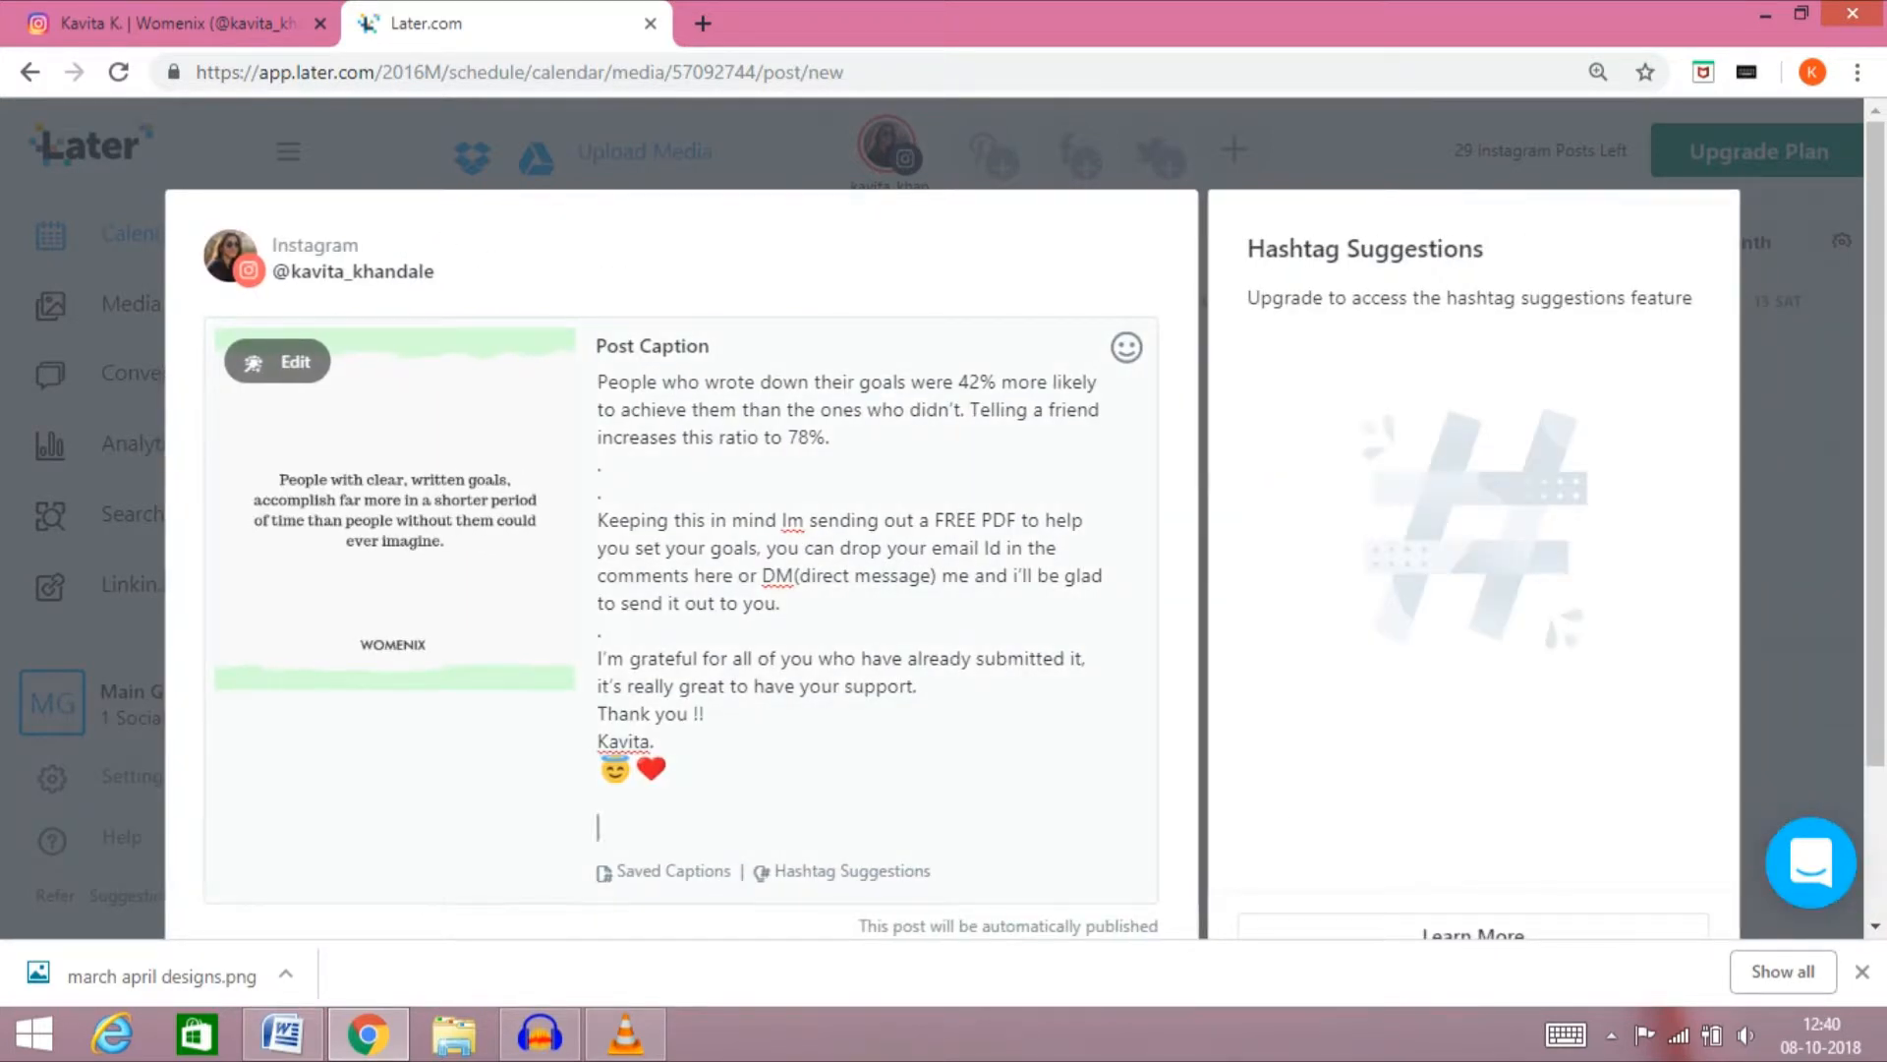
type("#mindset")
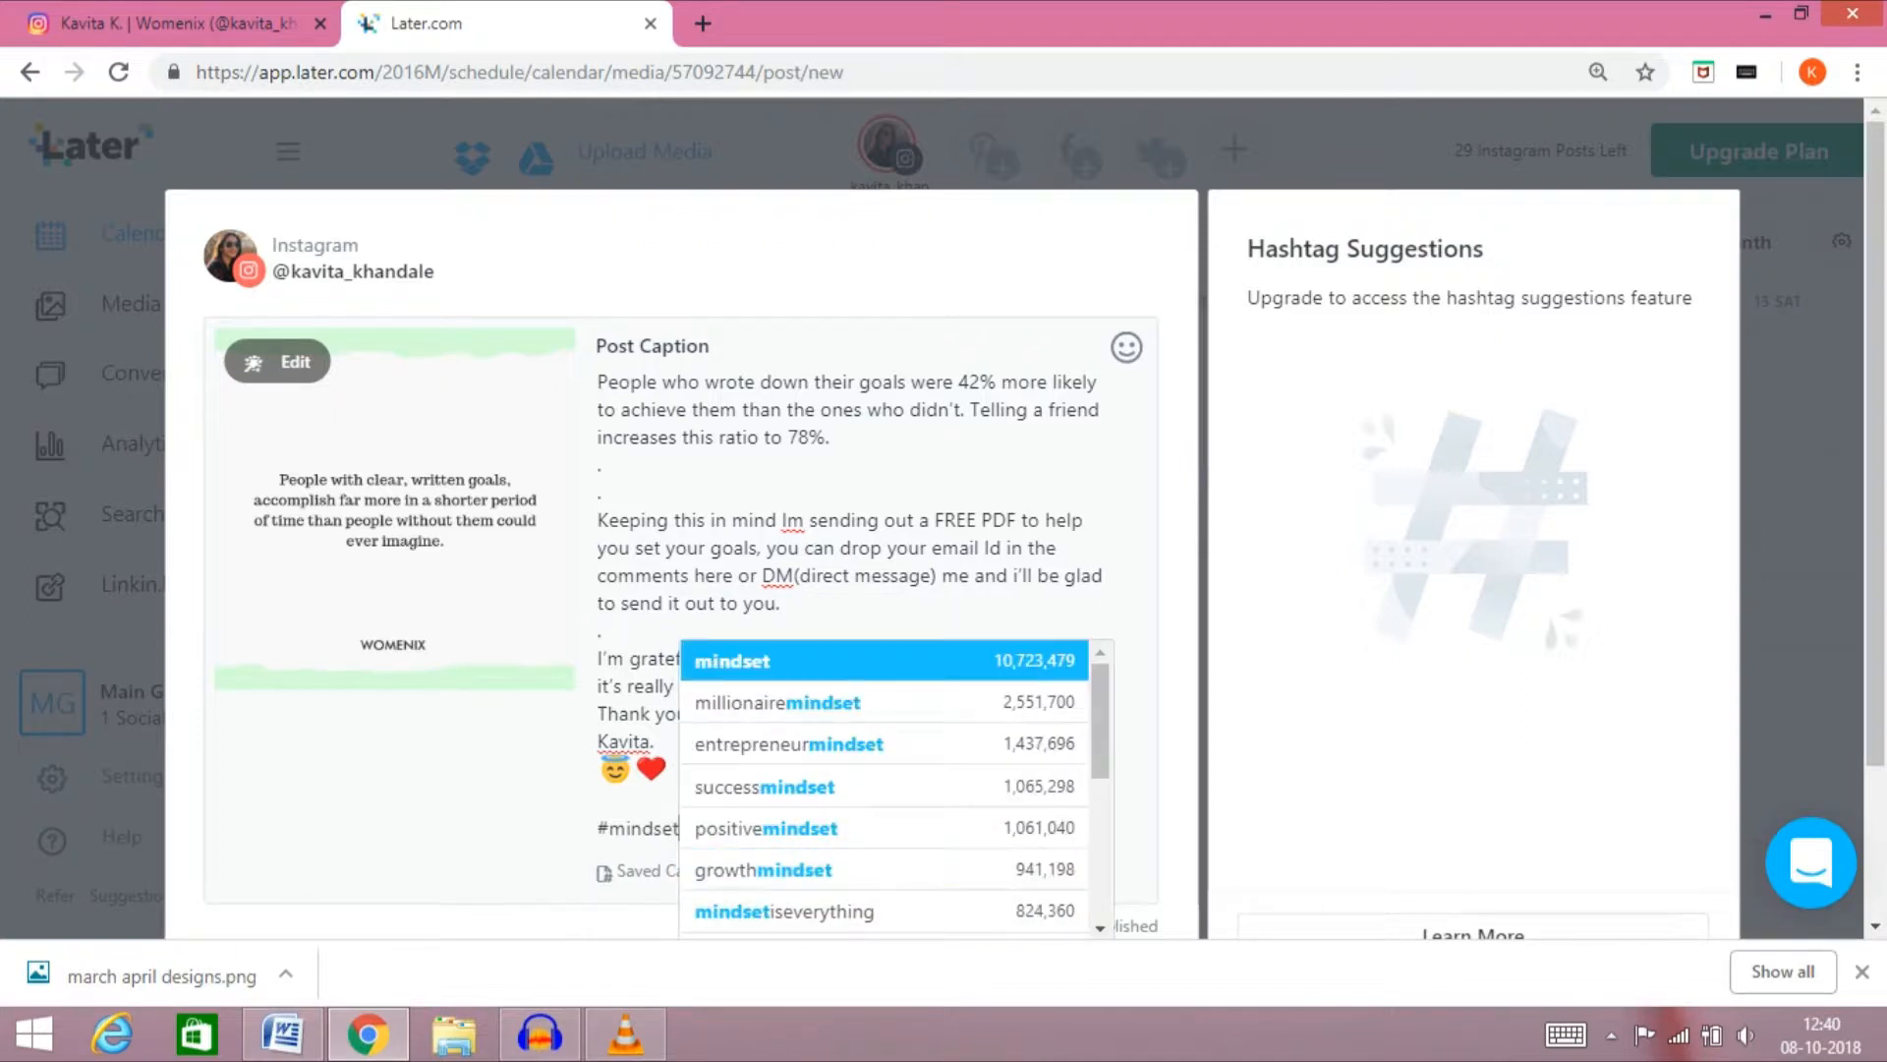
type(" #")
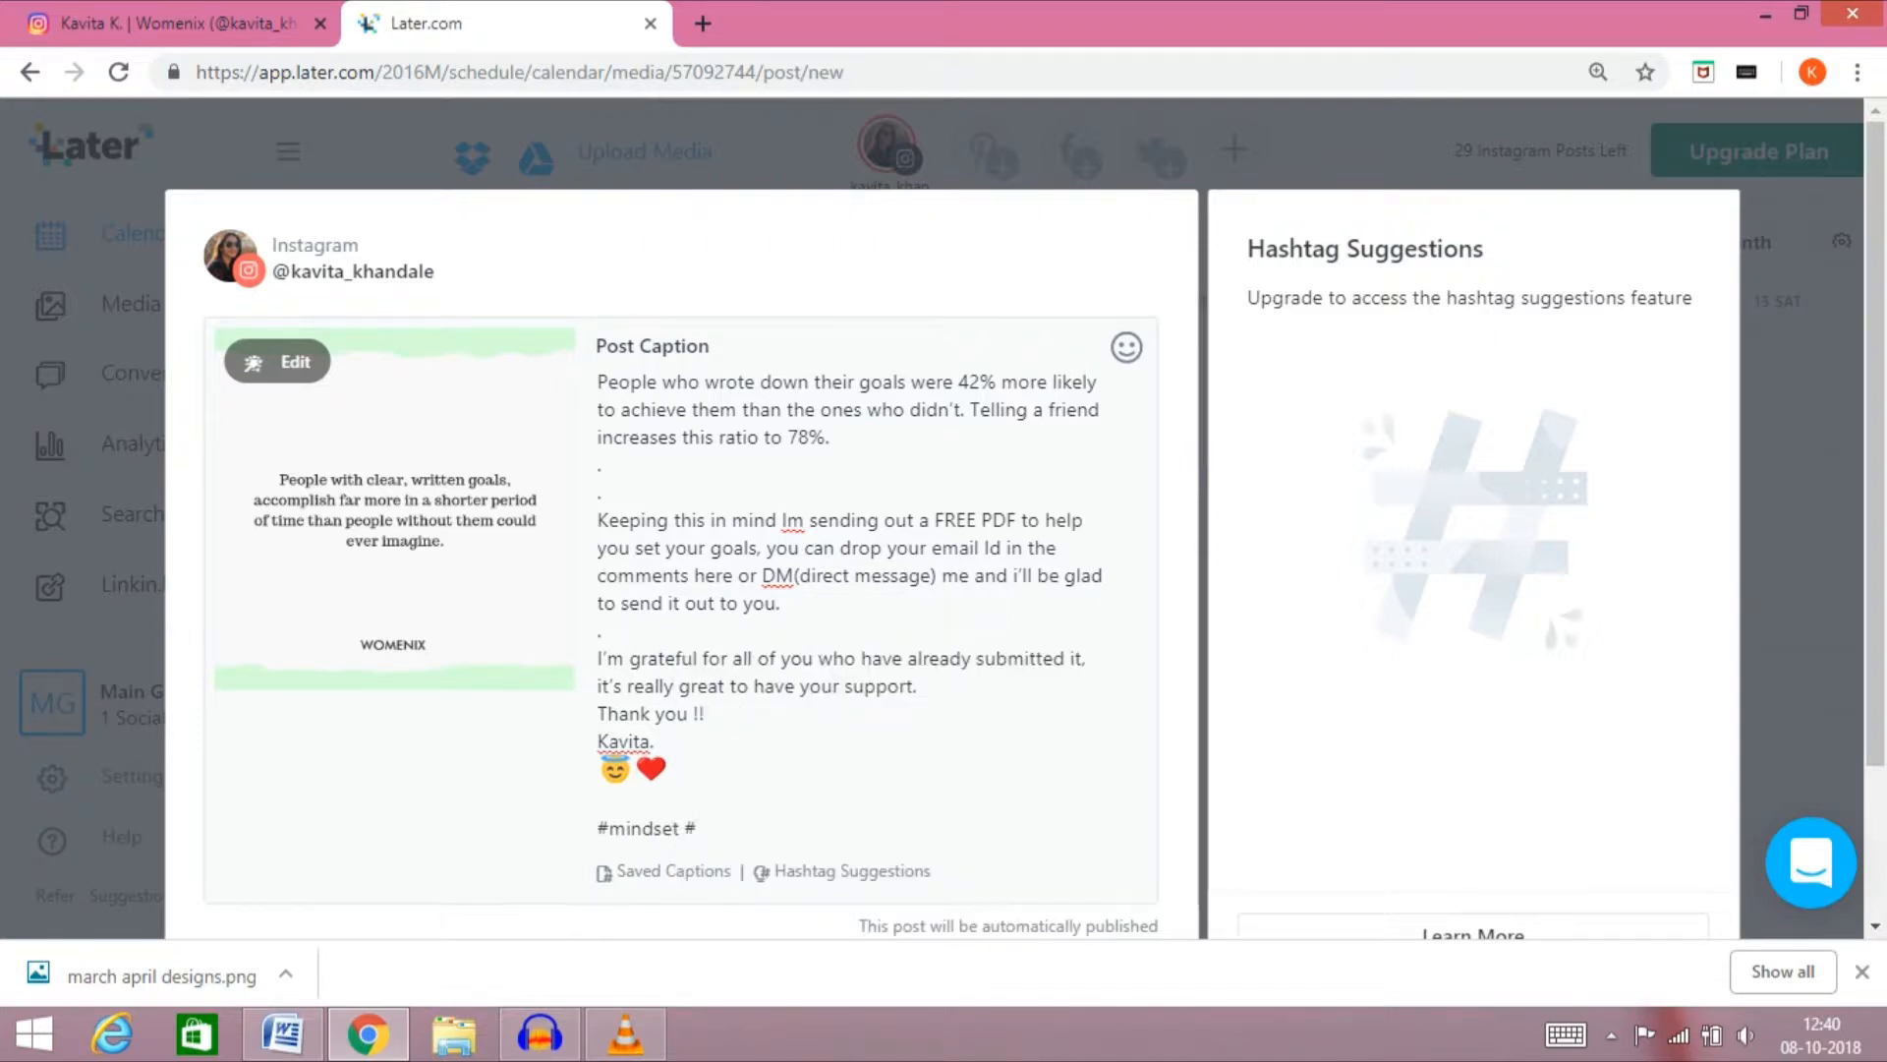
type("goalset")
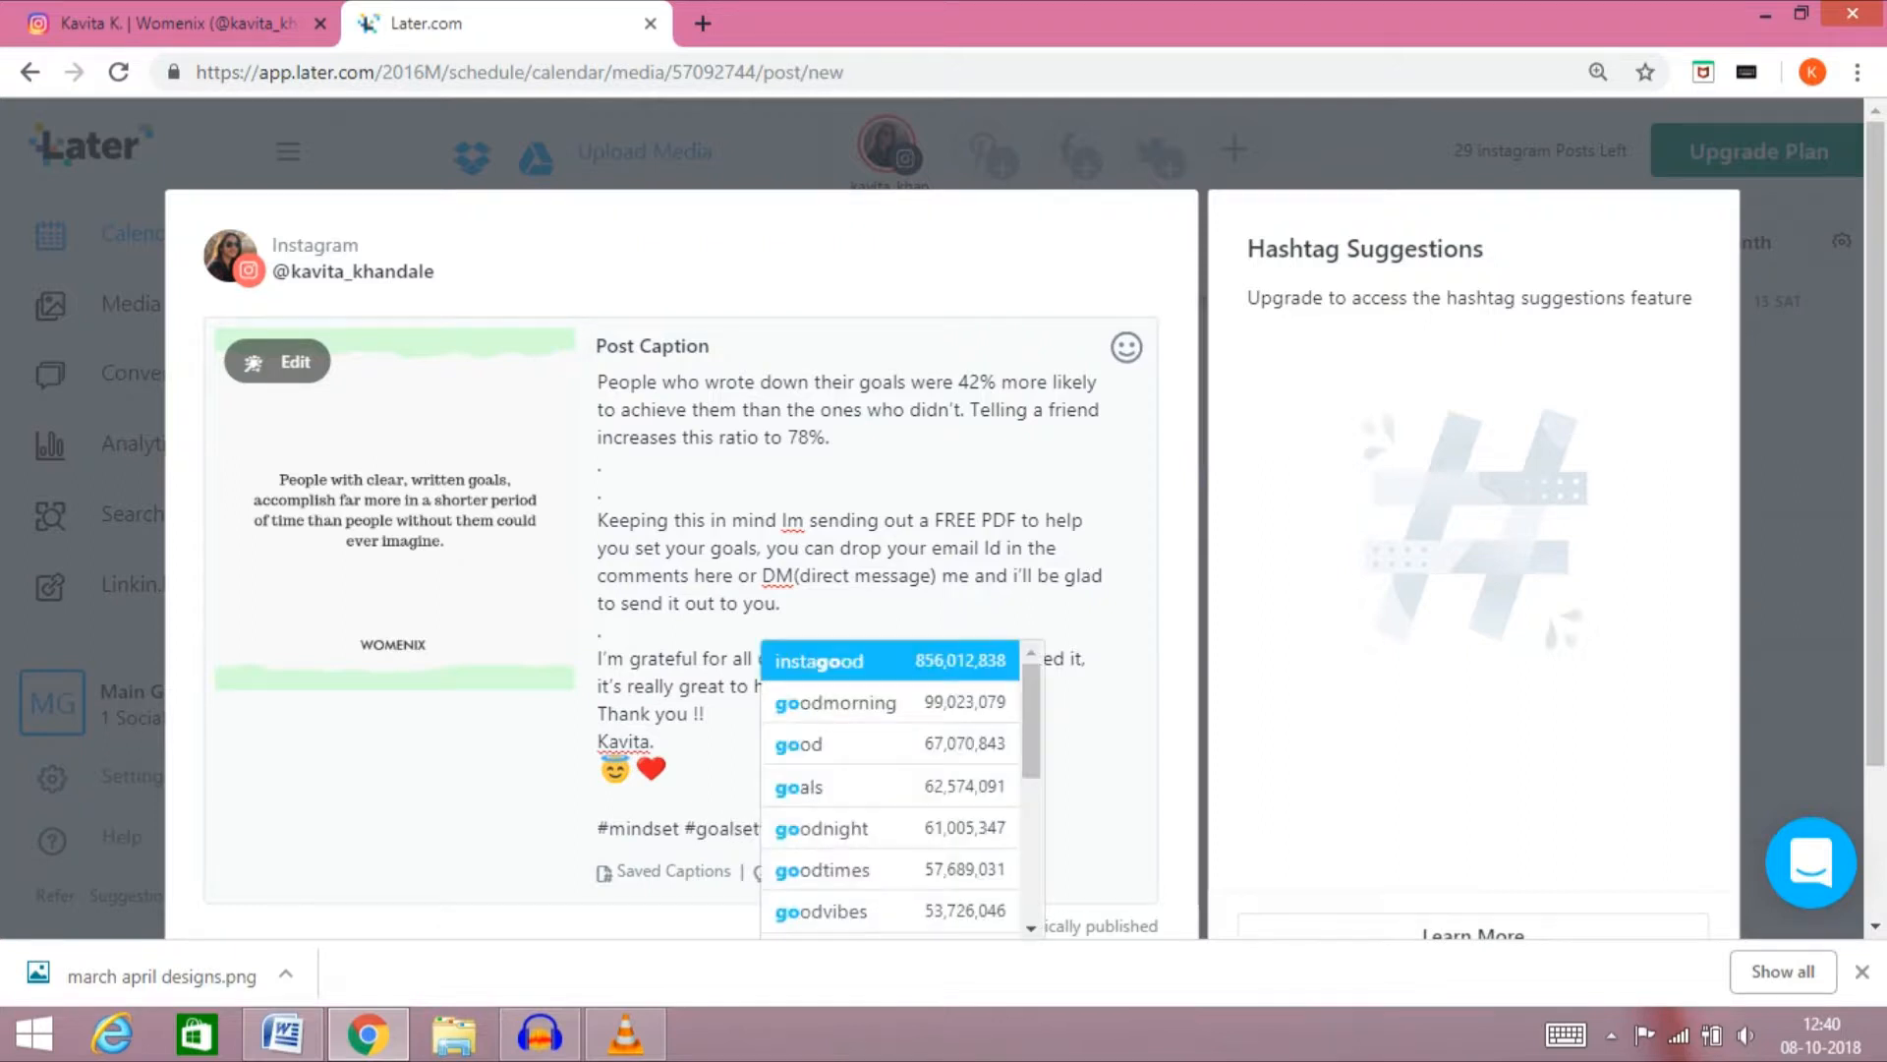
type("ting ")
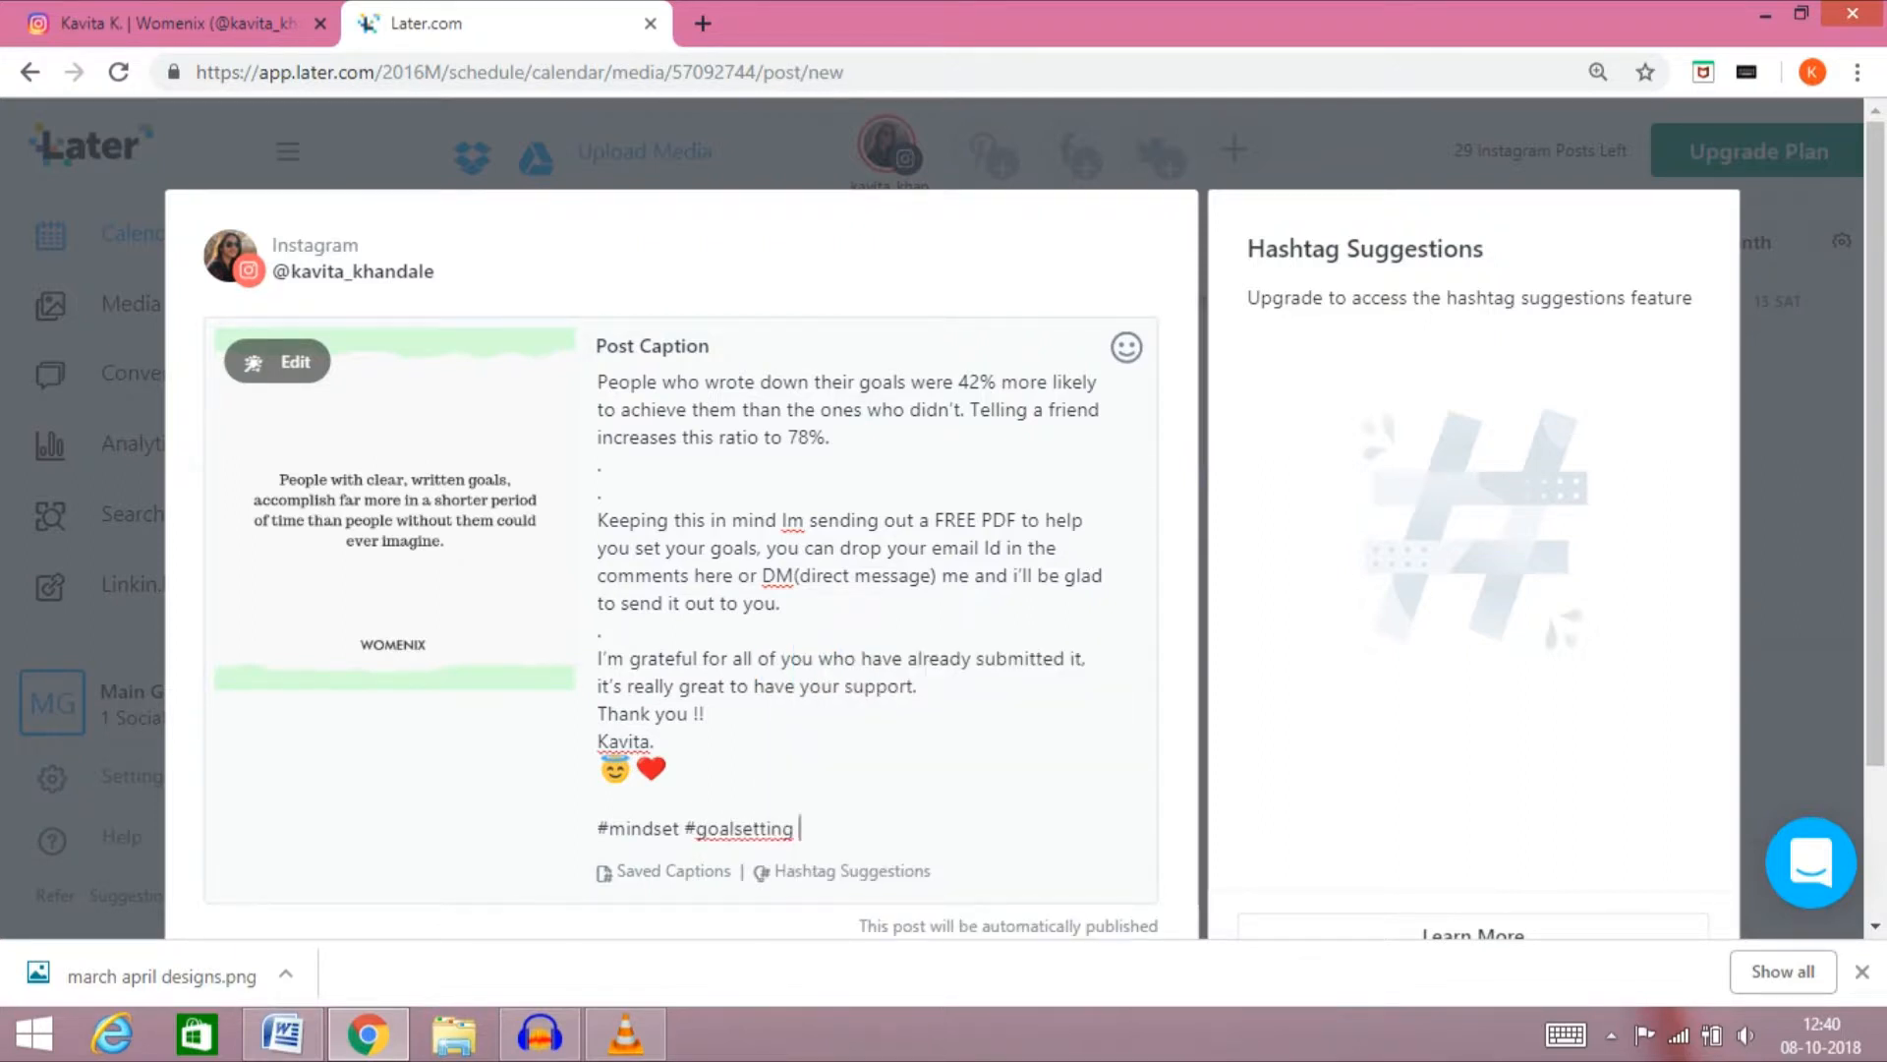
type("#lawofatt")
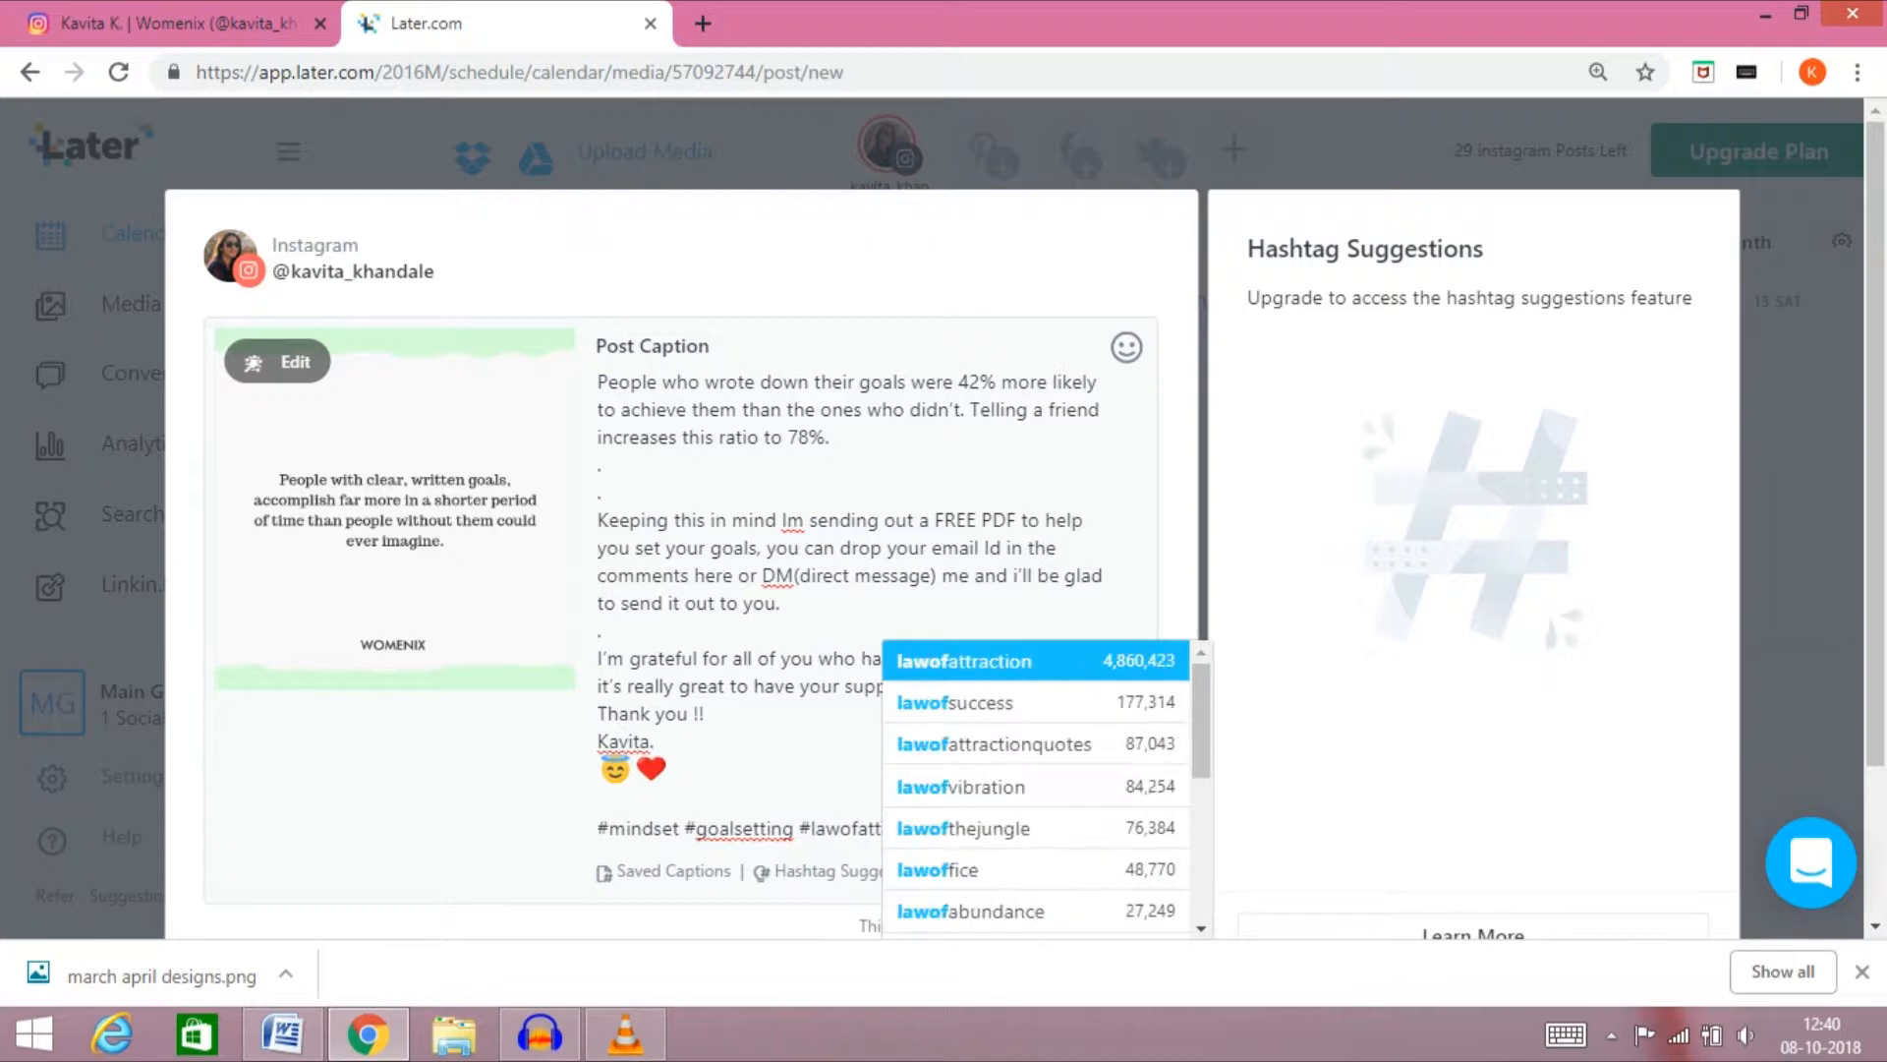
type("raction")
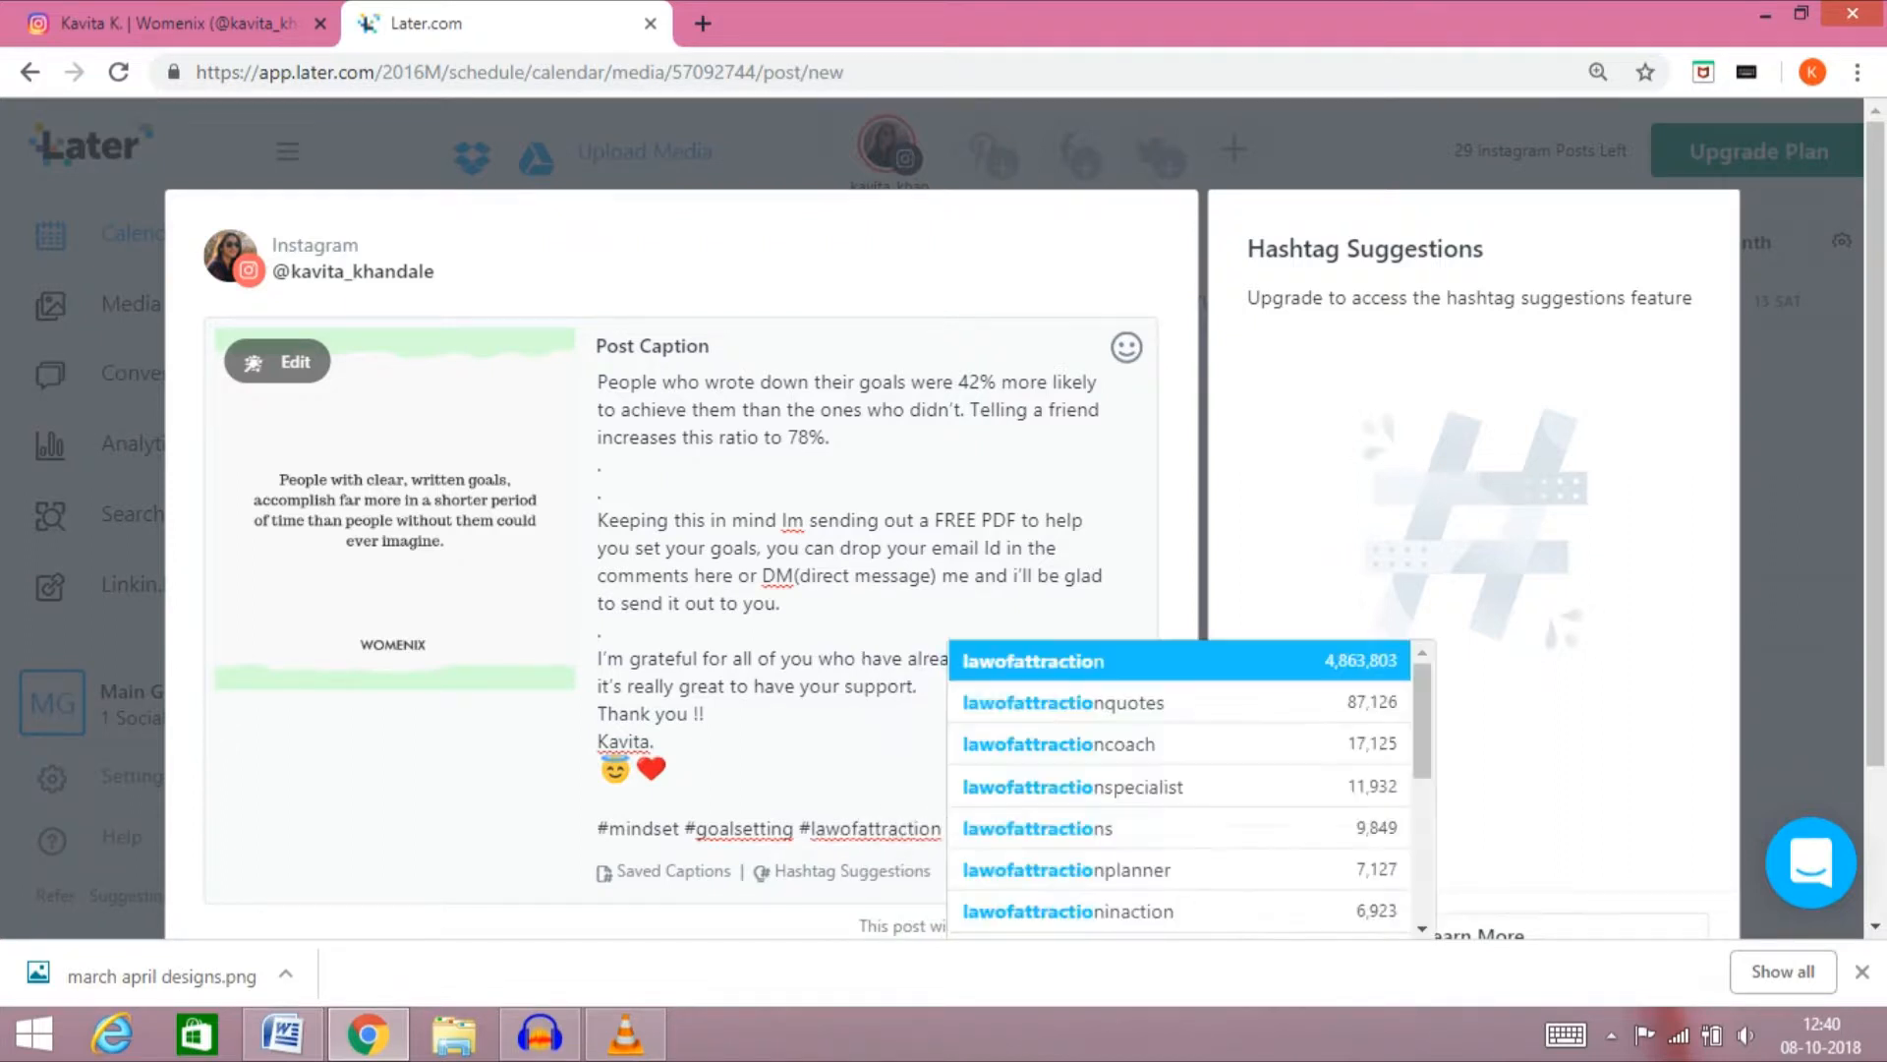
type(" #wri")
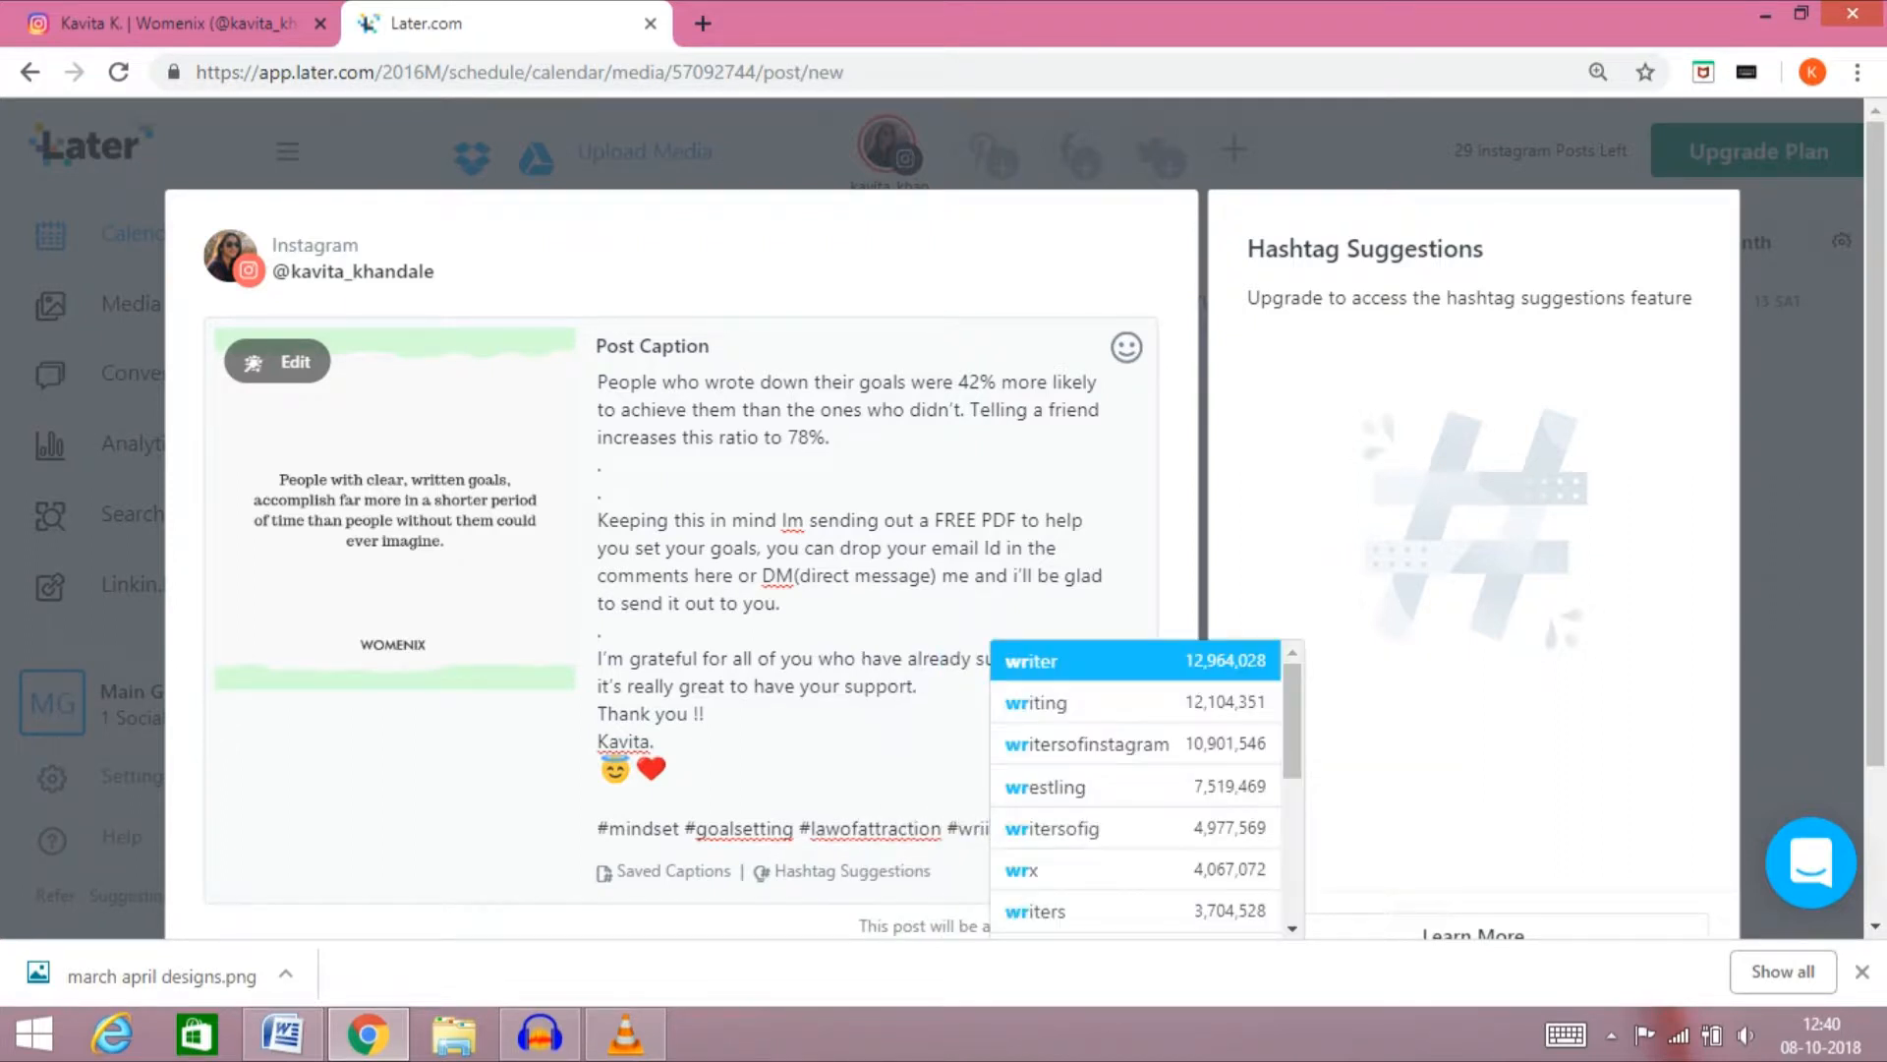
type("tteng")
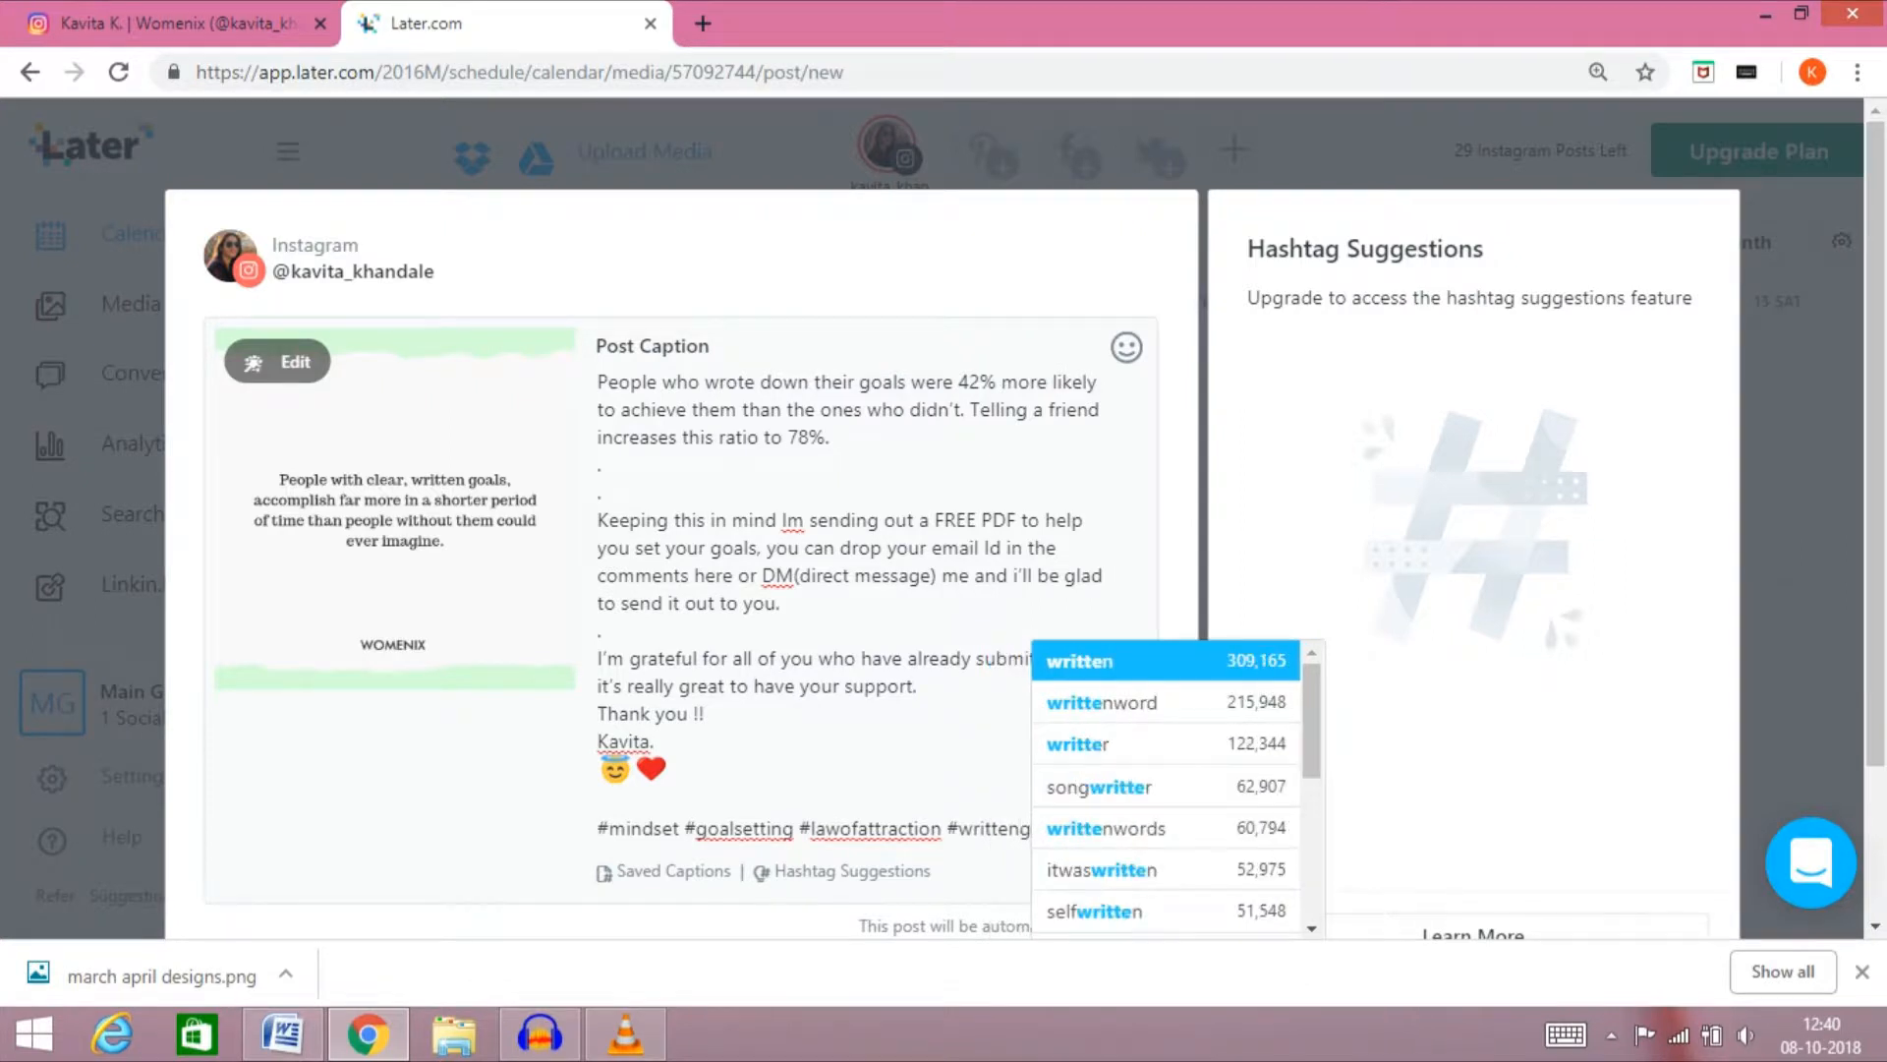
type("oals")
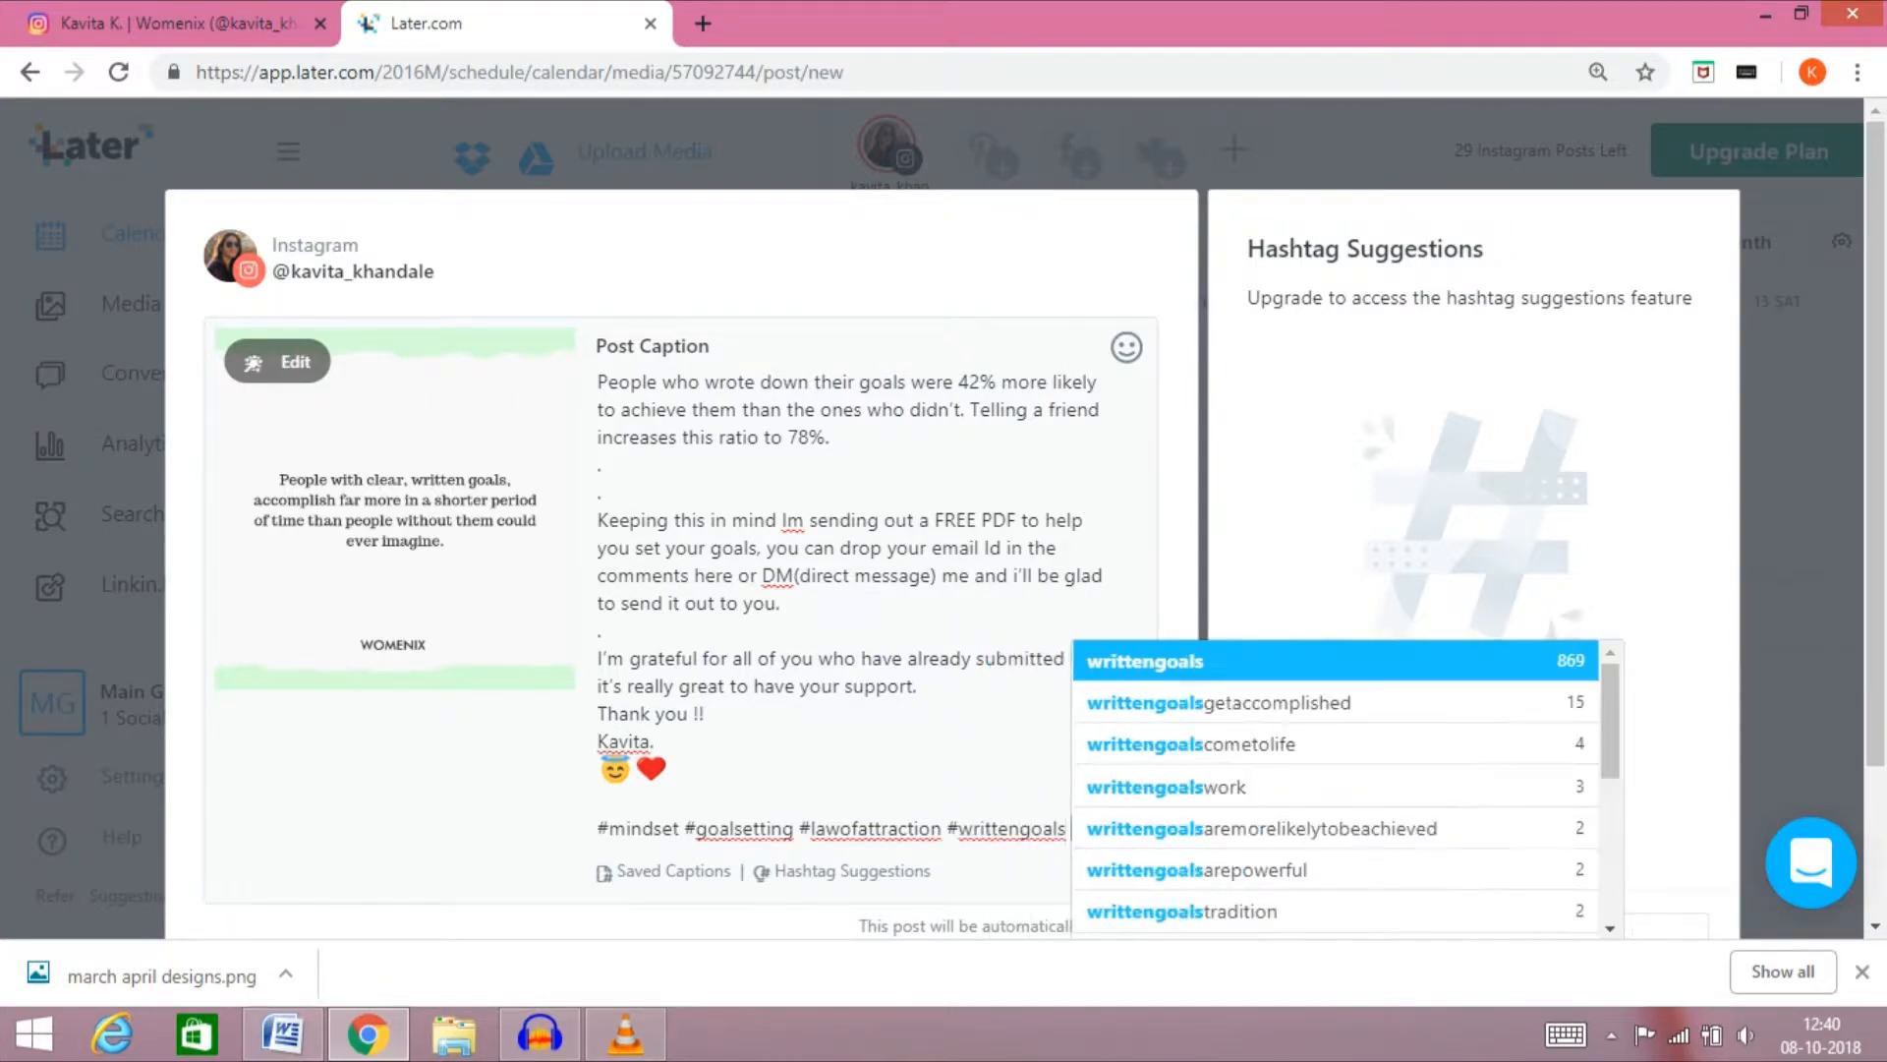
type(" #wo")
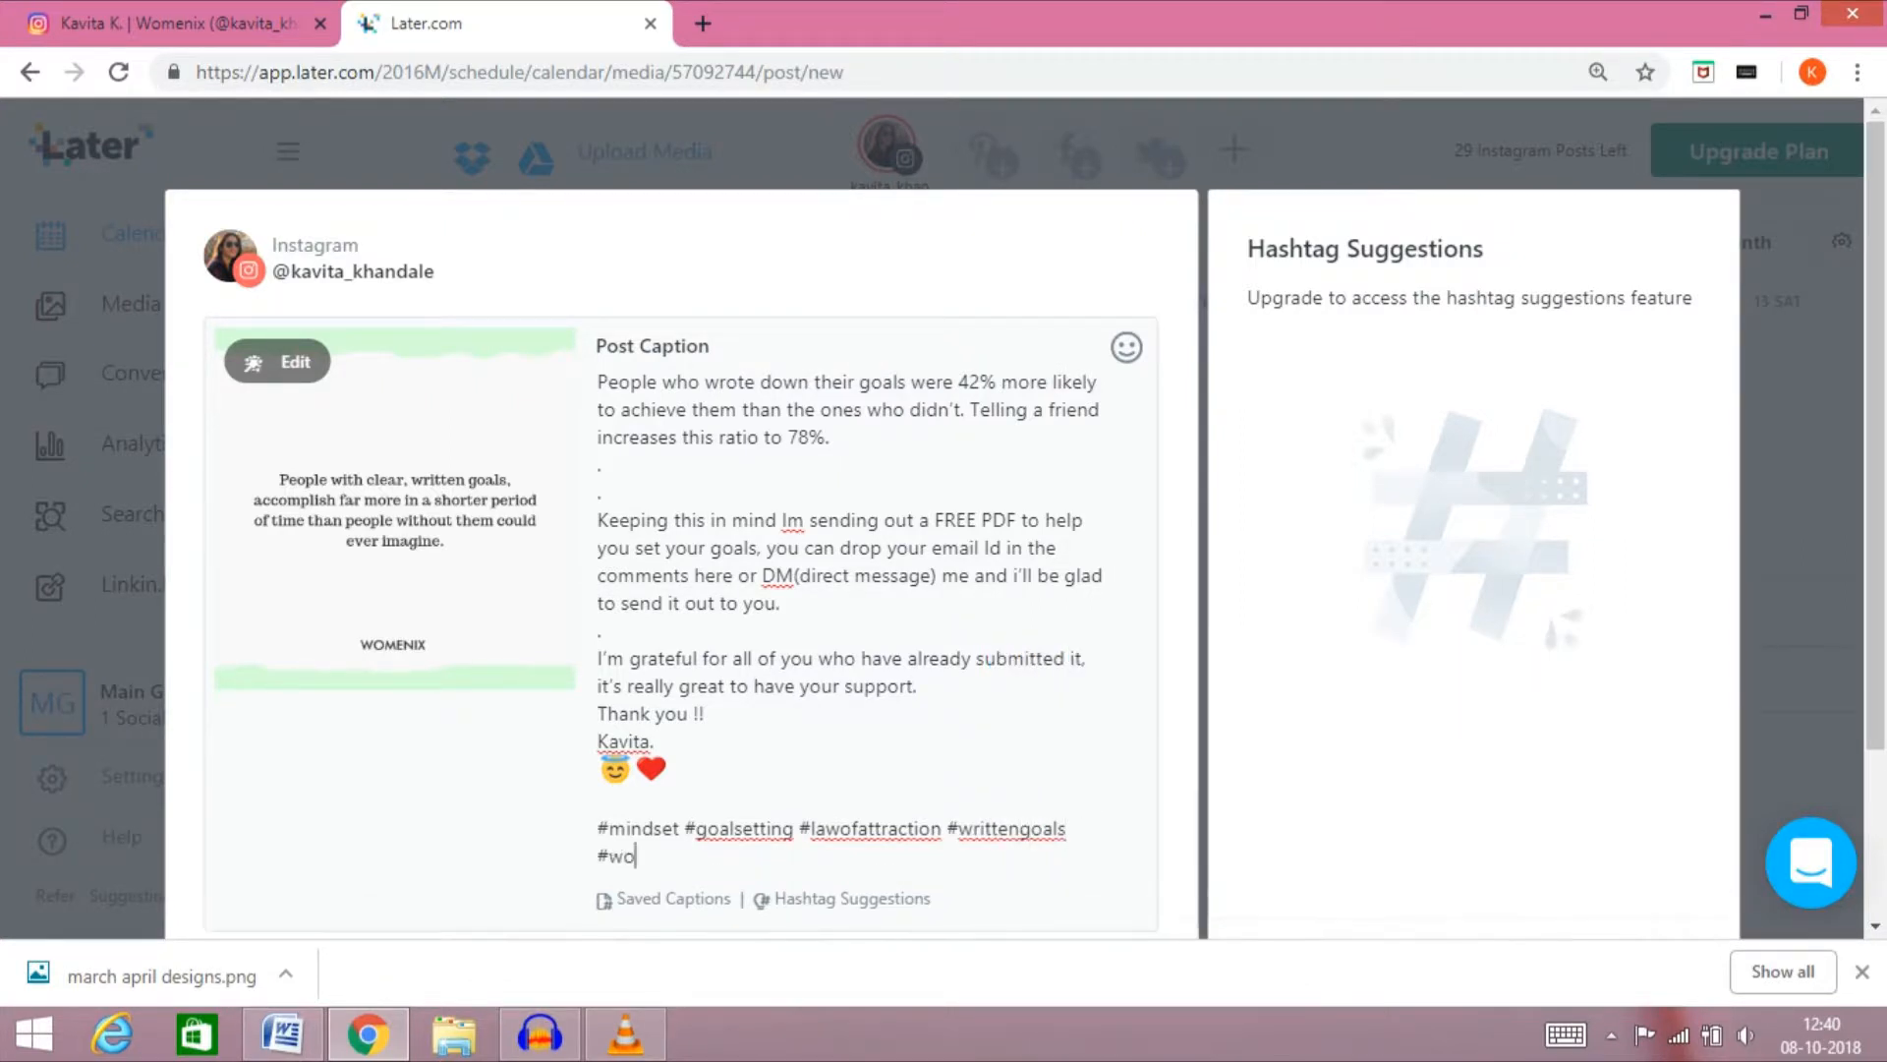
type("menix")
Try the preset publishing times 2:00 pm and 1:00 pm for the post on October 8
scroll(944, 521, "down", 2)
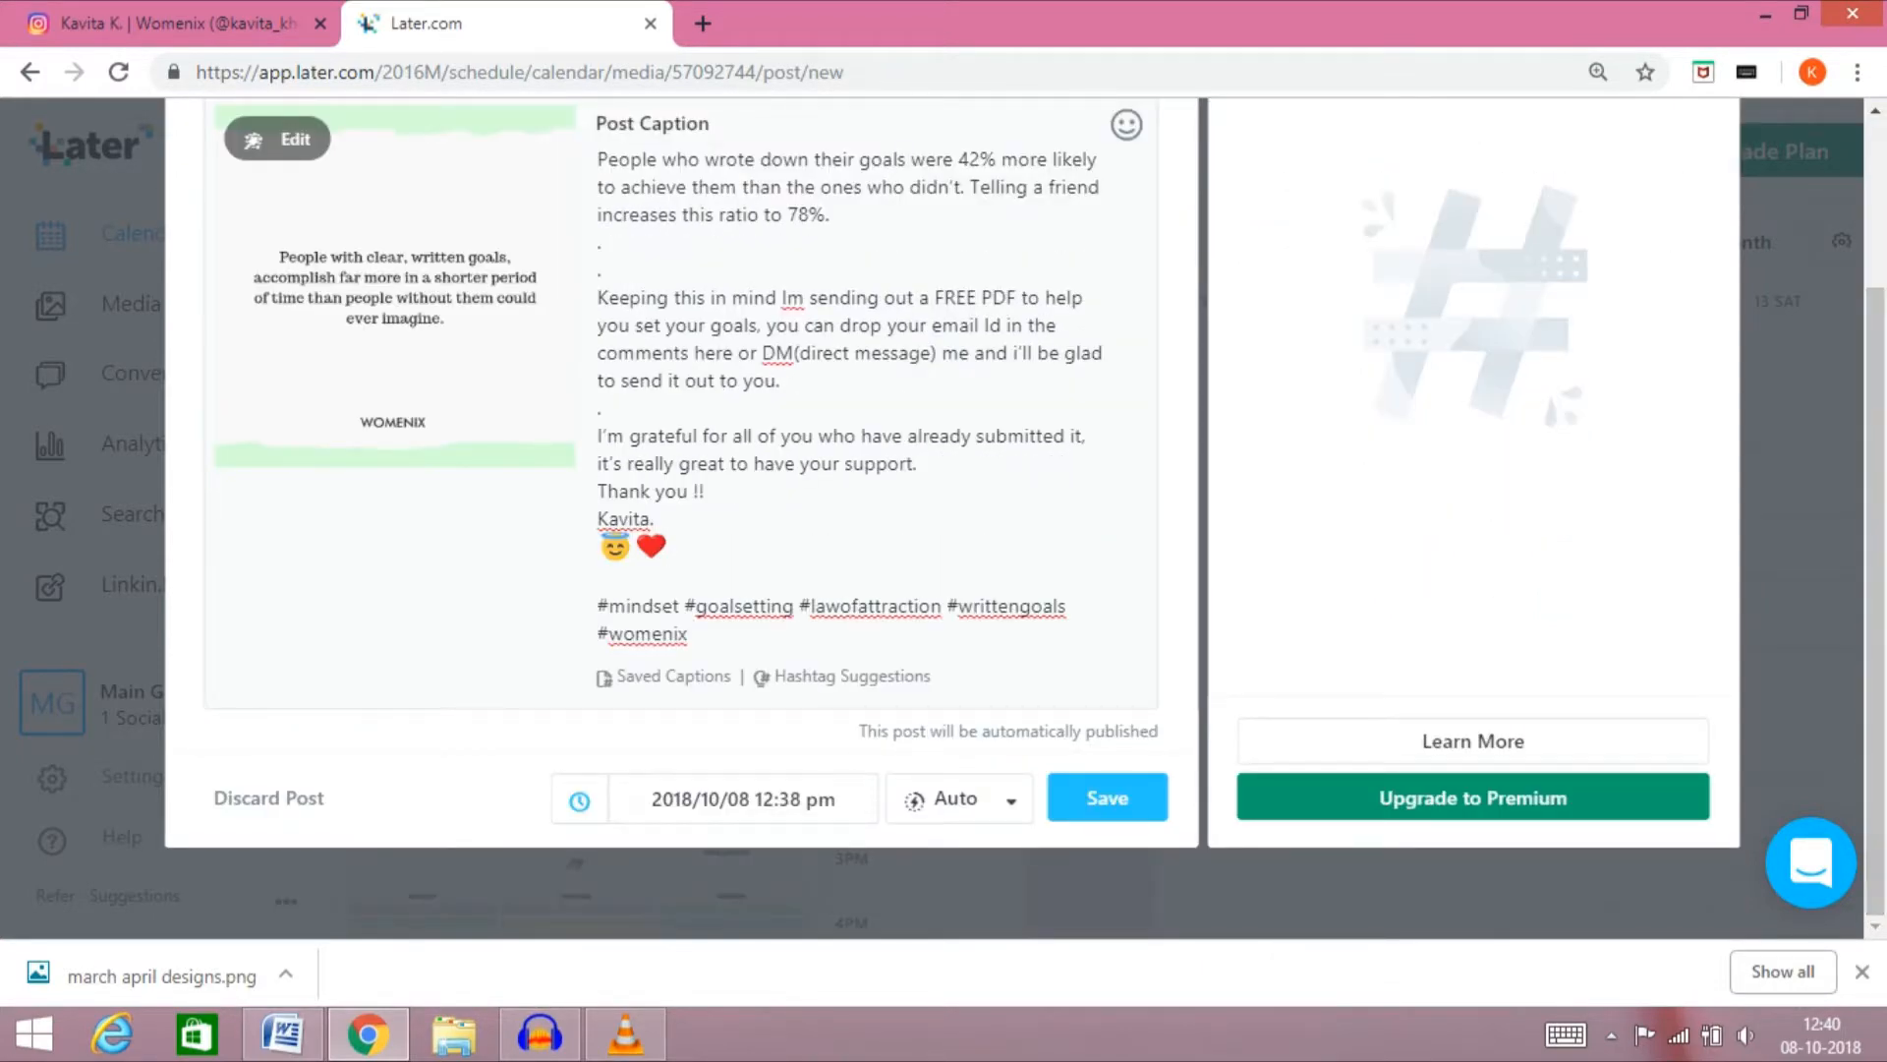
left_click(675, 799)
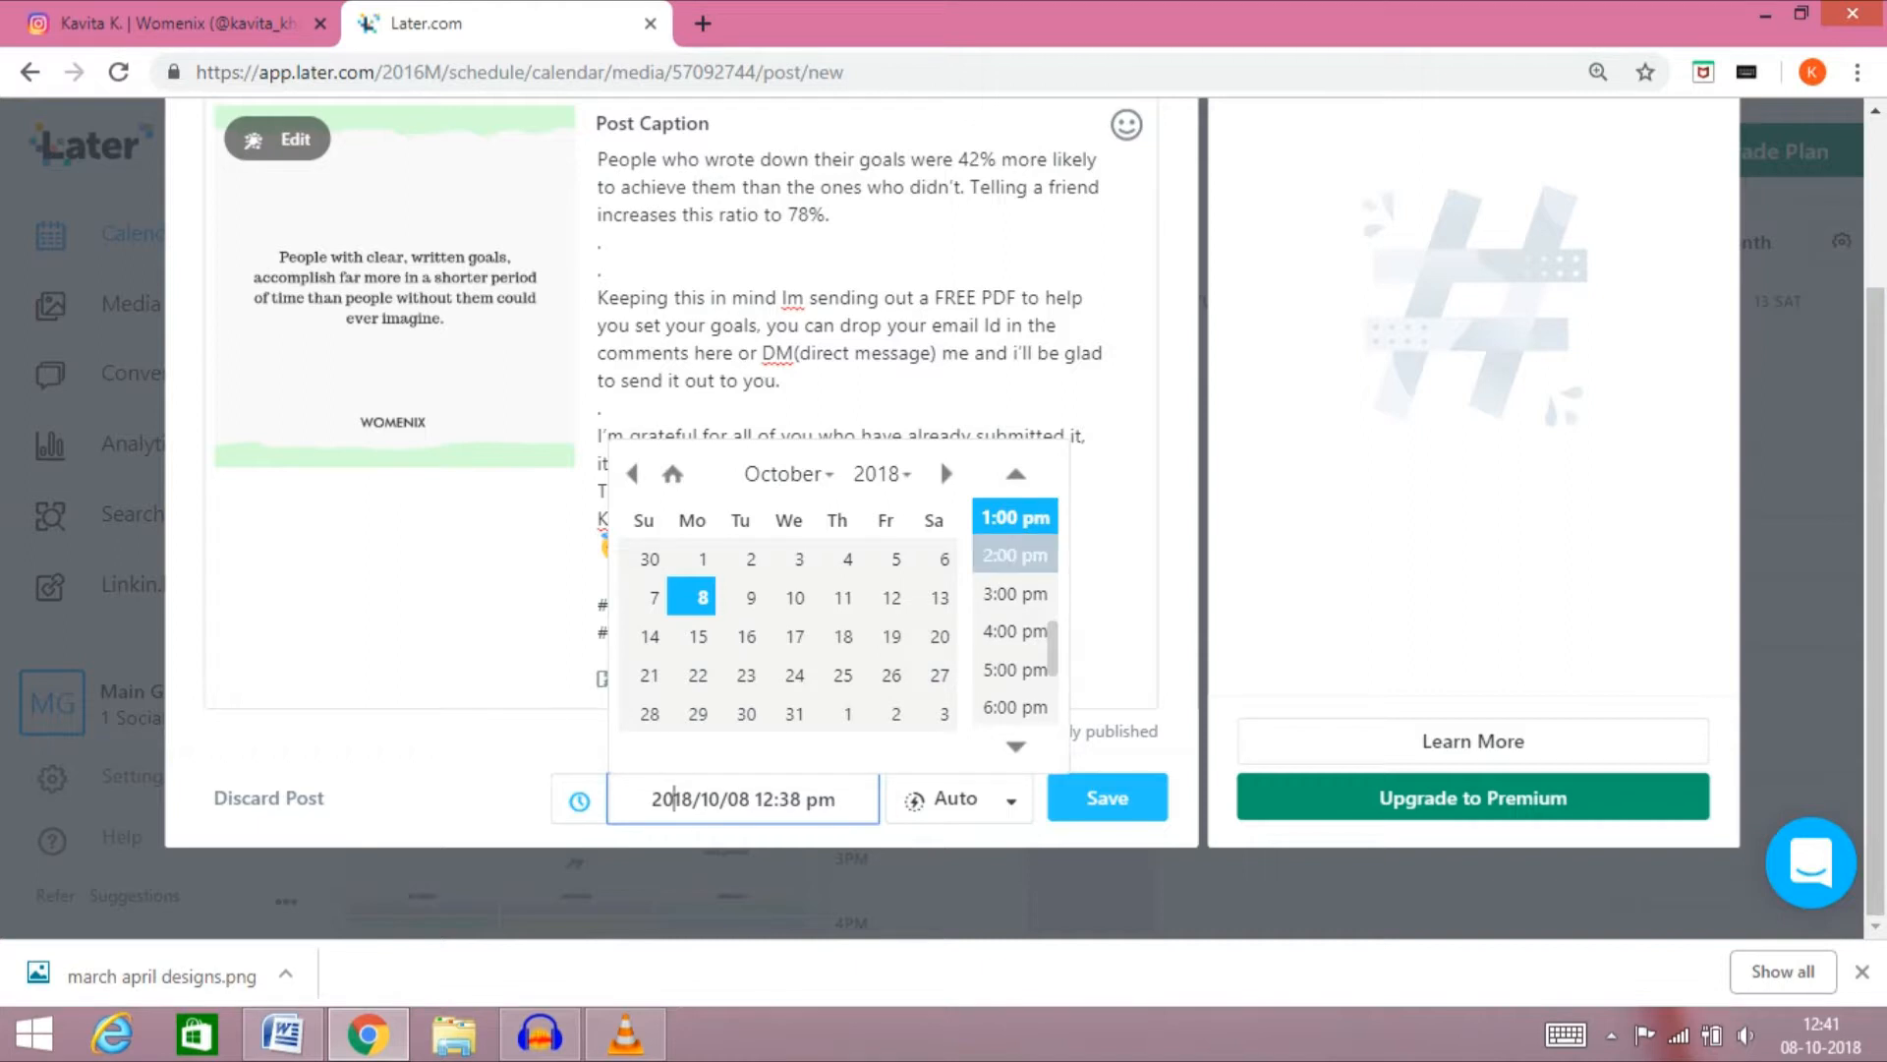
left_click(1015, 554)
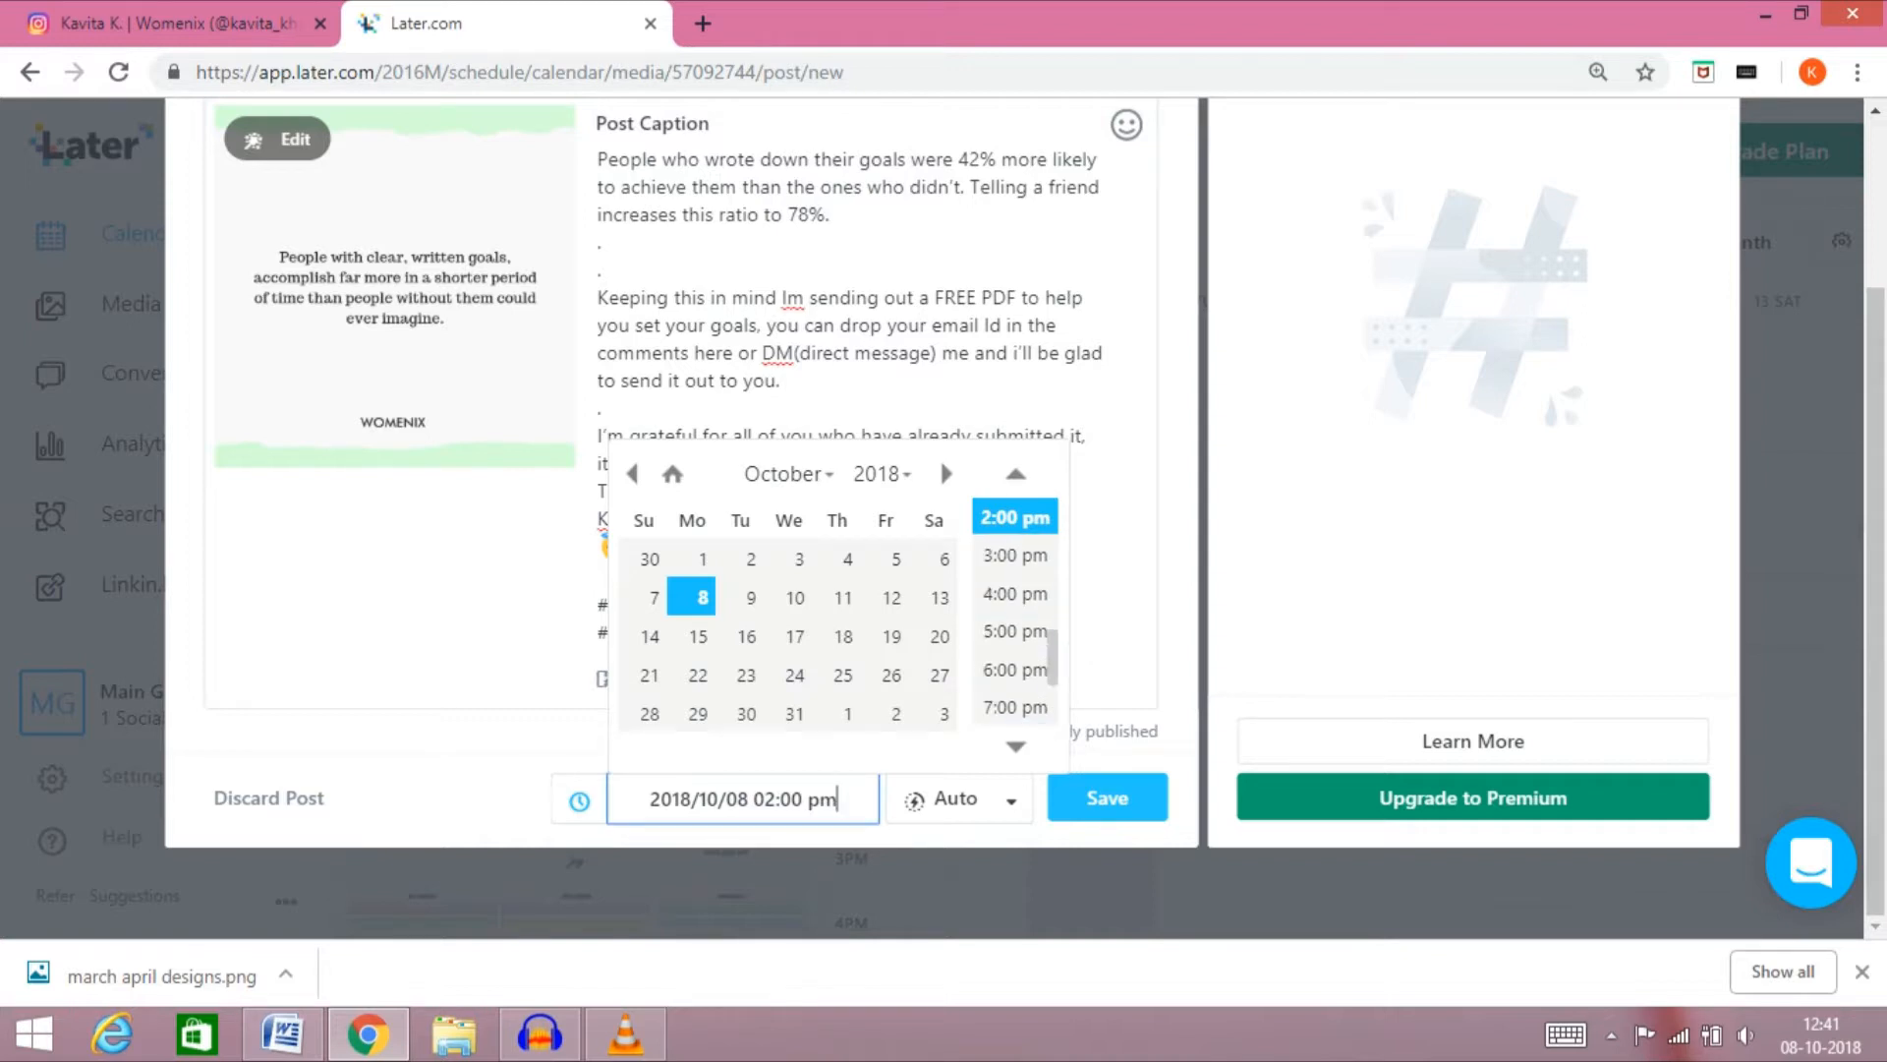
left_click(803, 799)
left_click(1016, 474)
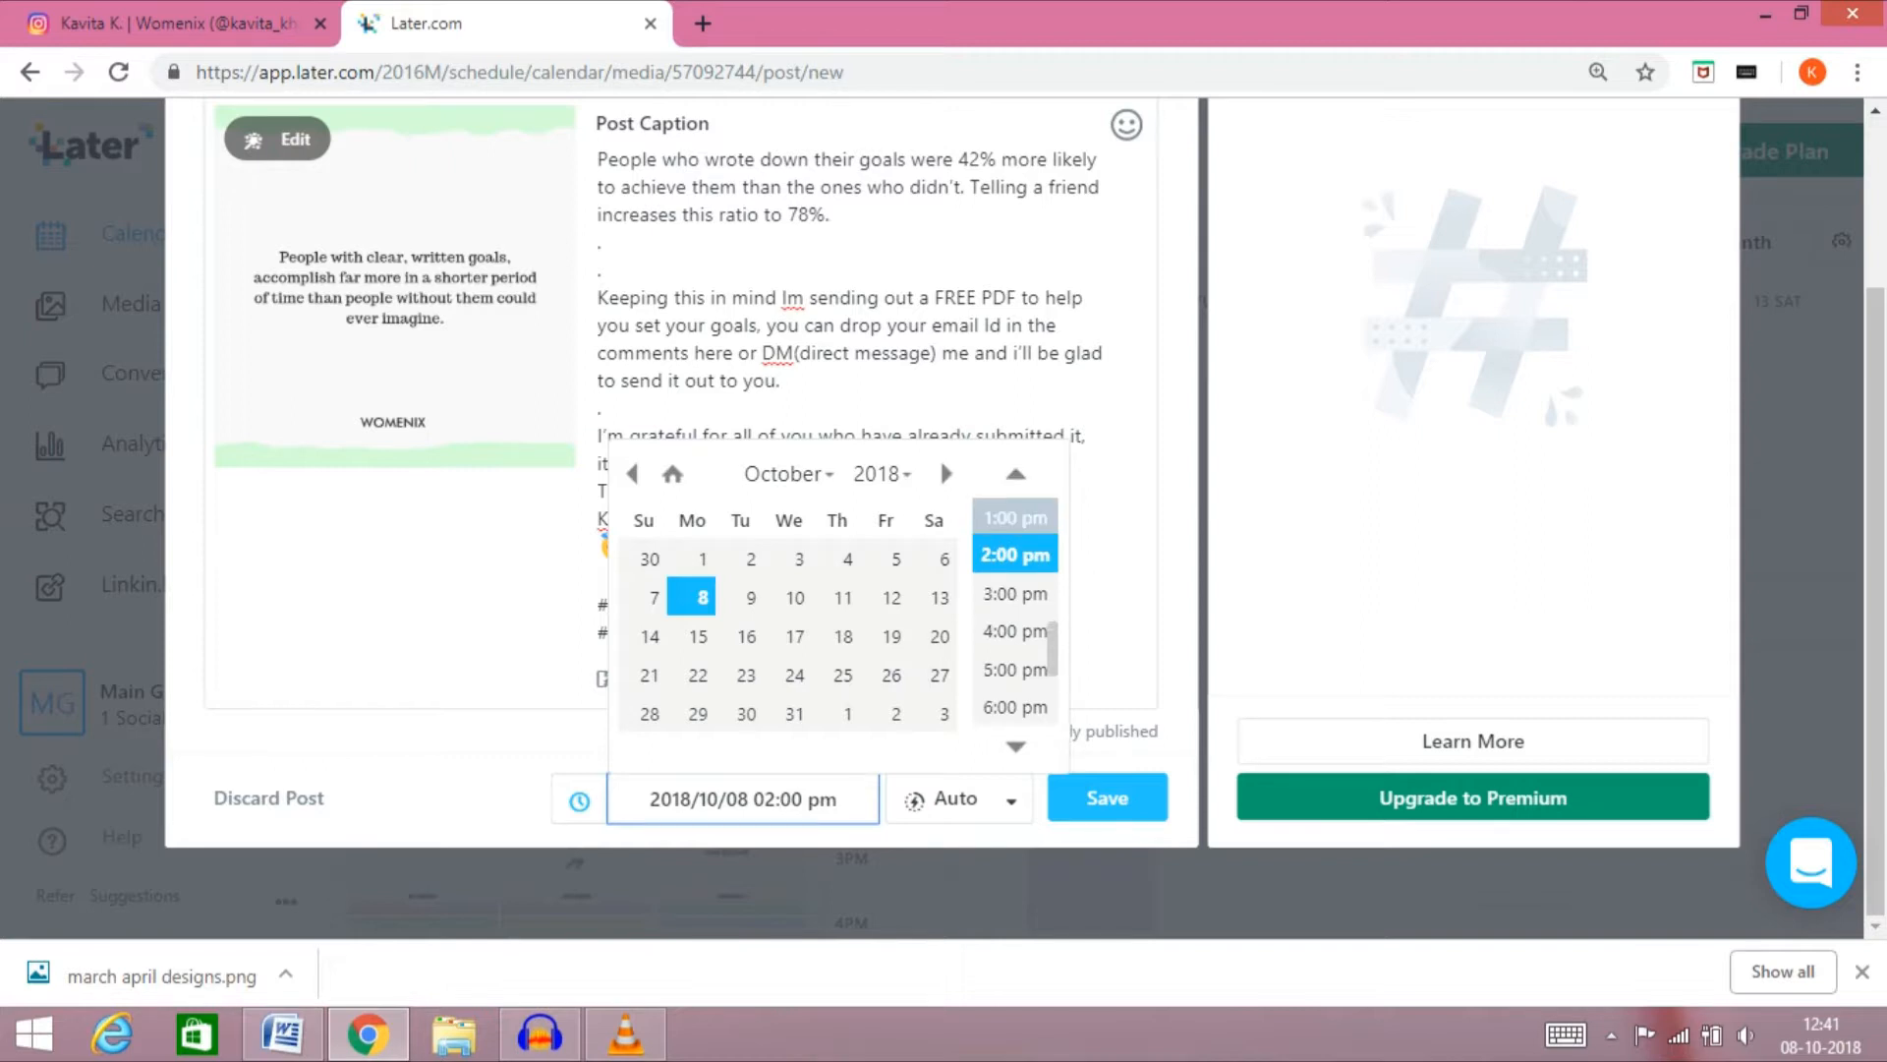
left_click(1015, 517)
Set the post's publishing time to 12:45 pm on 2018/10/08
left_click(775, 799)
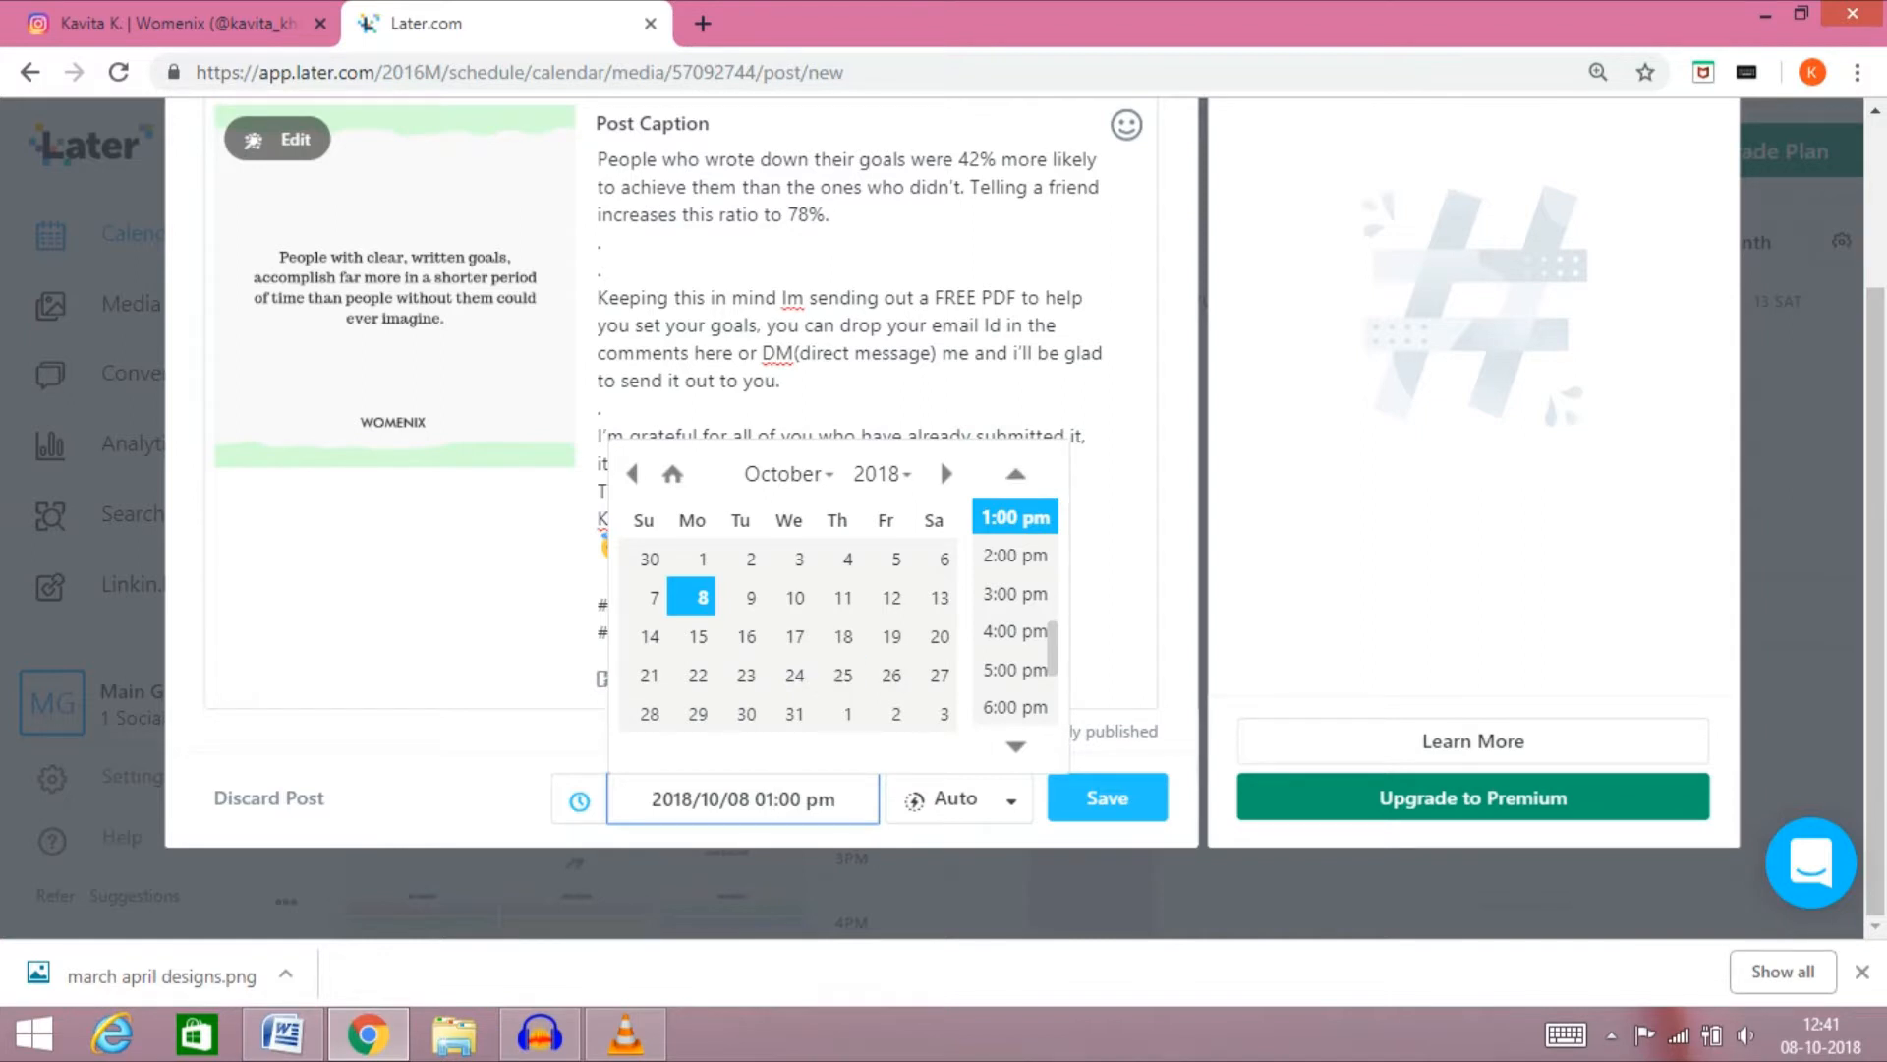
key("BackSpace")
key("BackSpace")
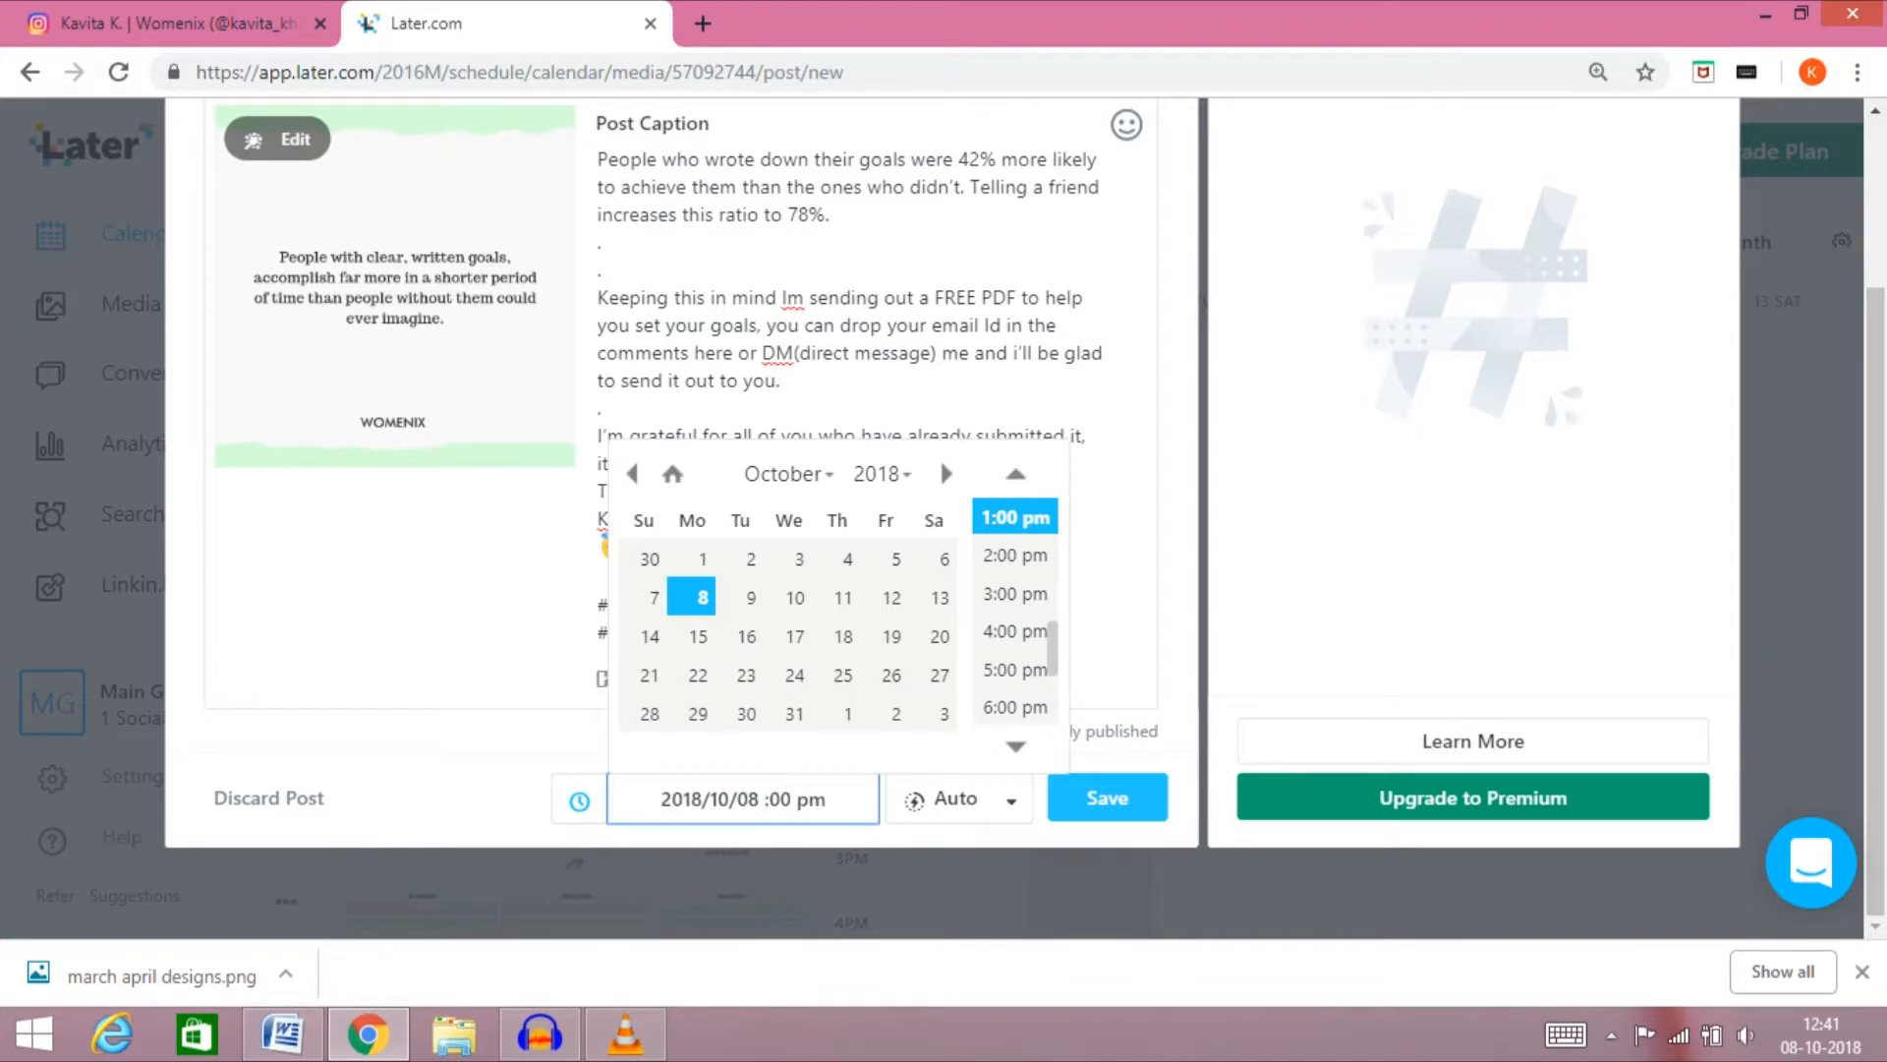
type("12")
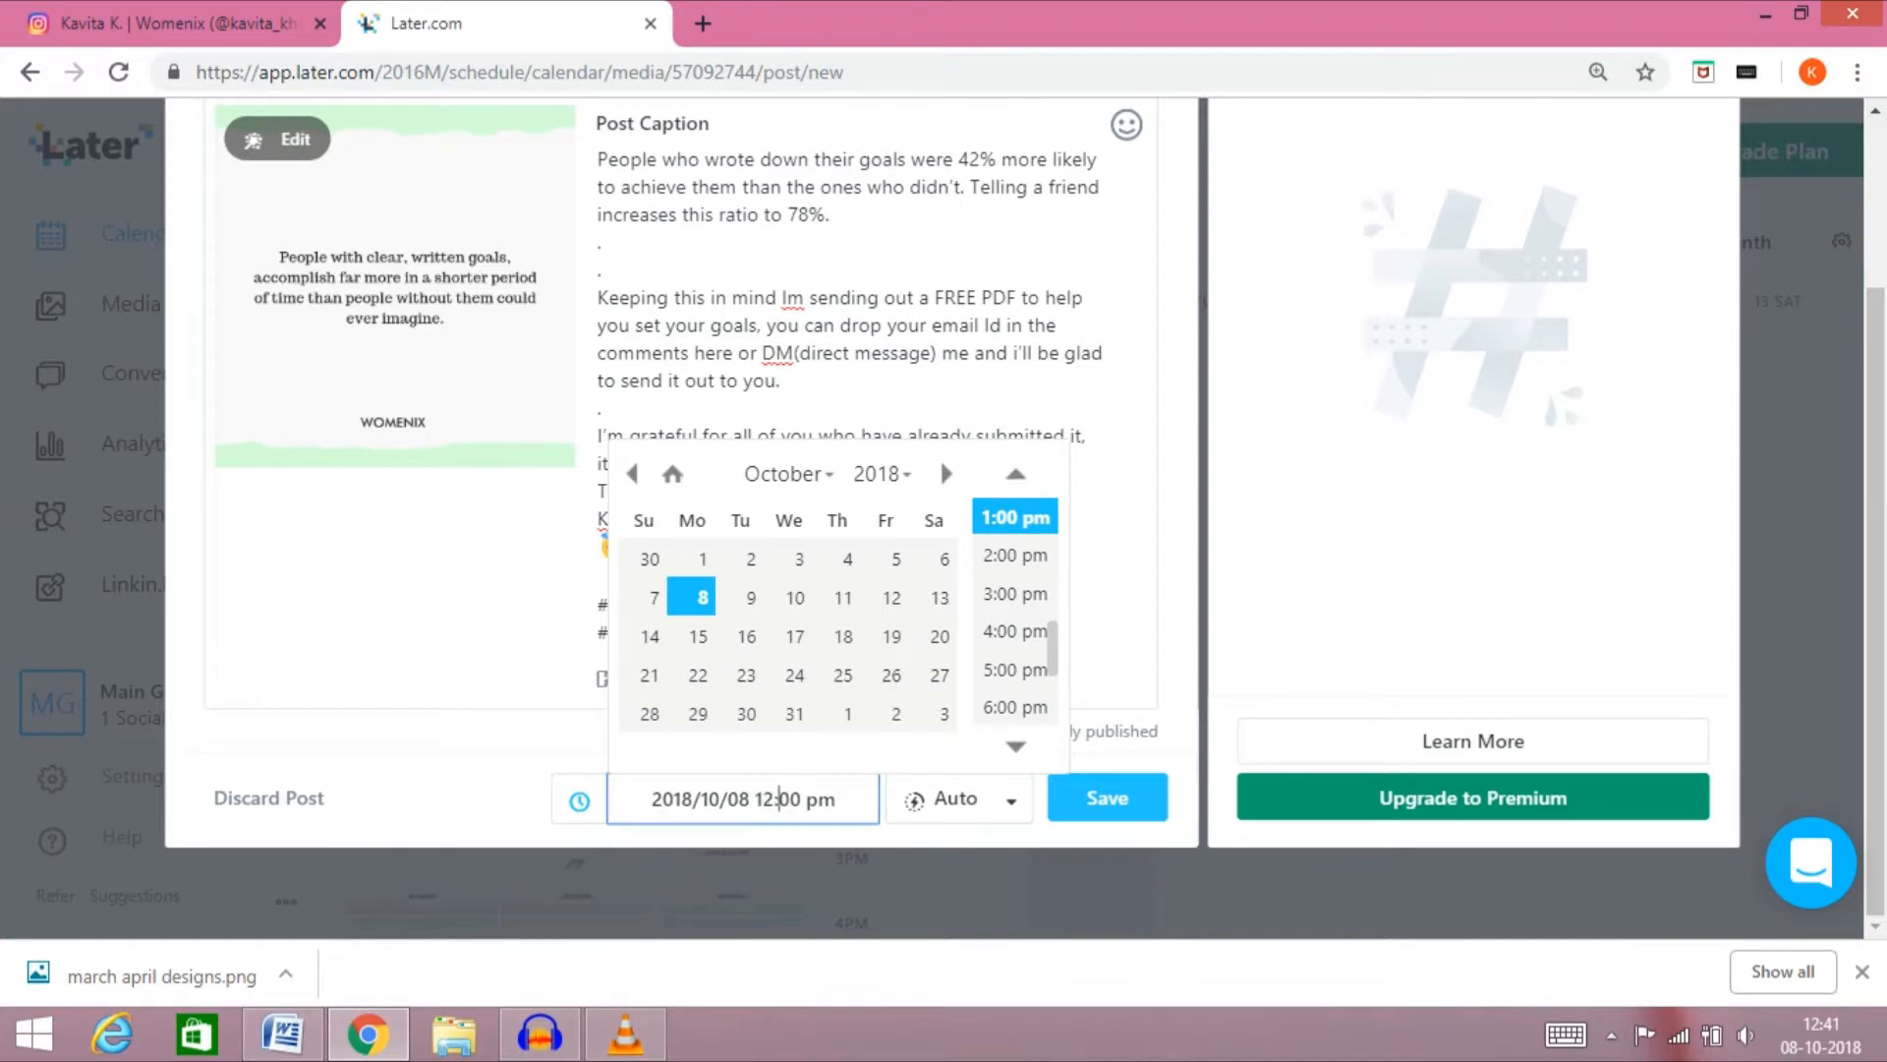
key("Right")
key("Right")
key("BackSpace")
key("BackSpace")
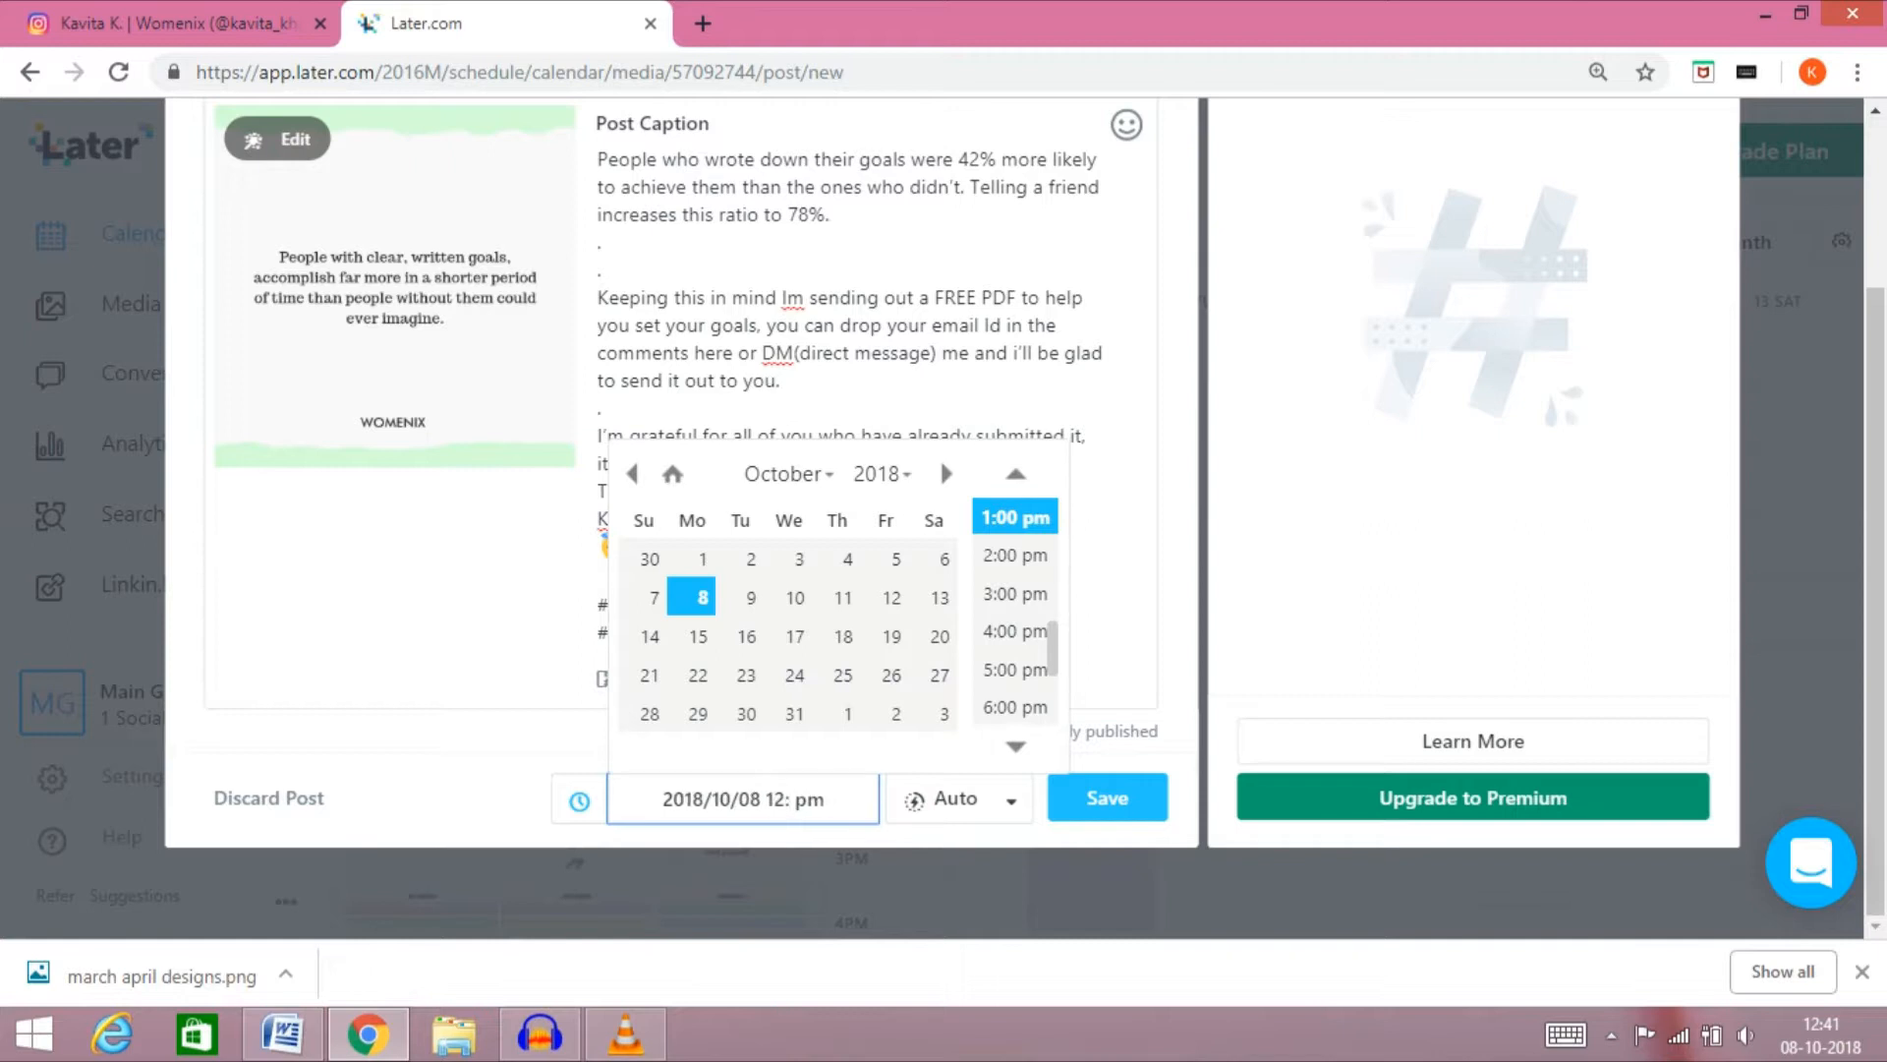
type("45")
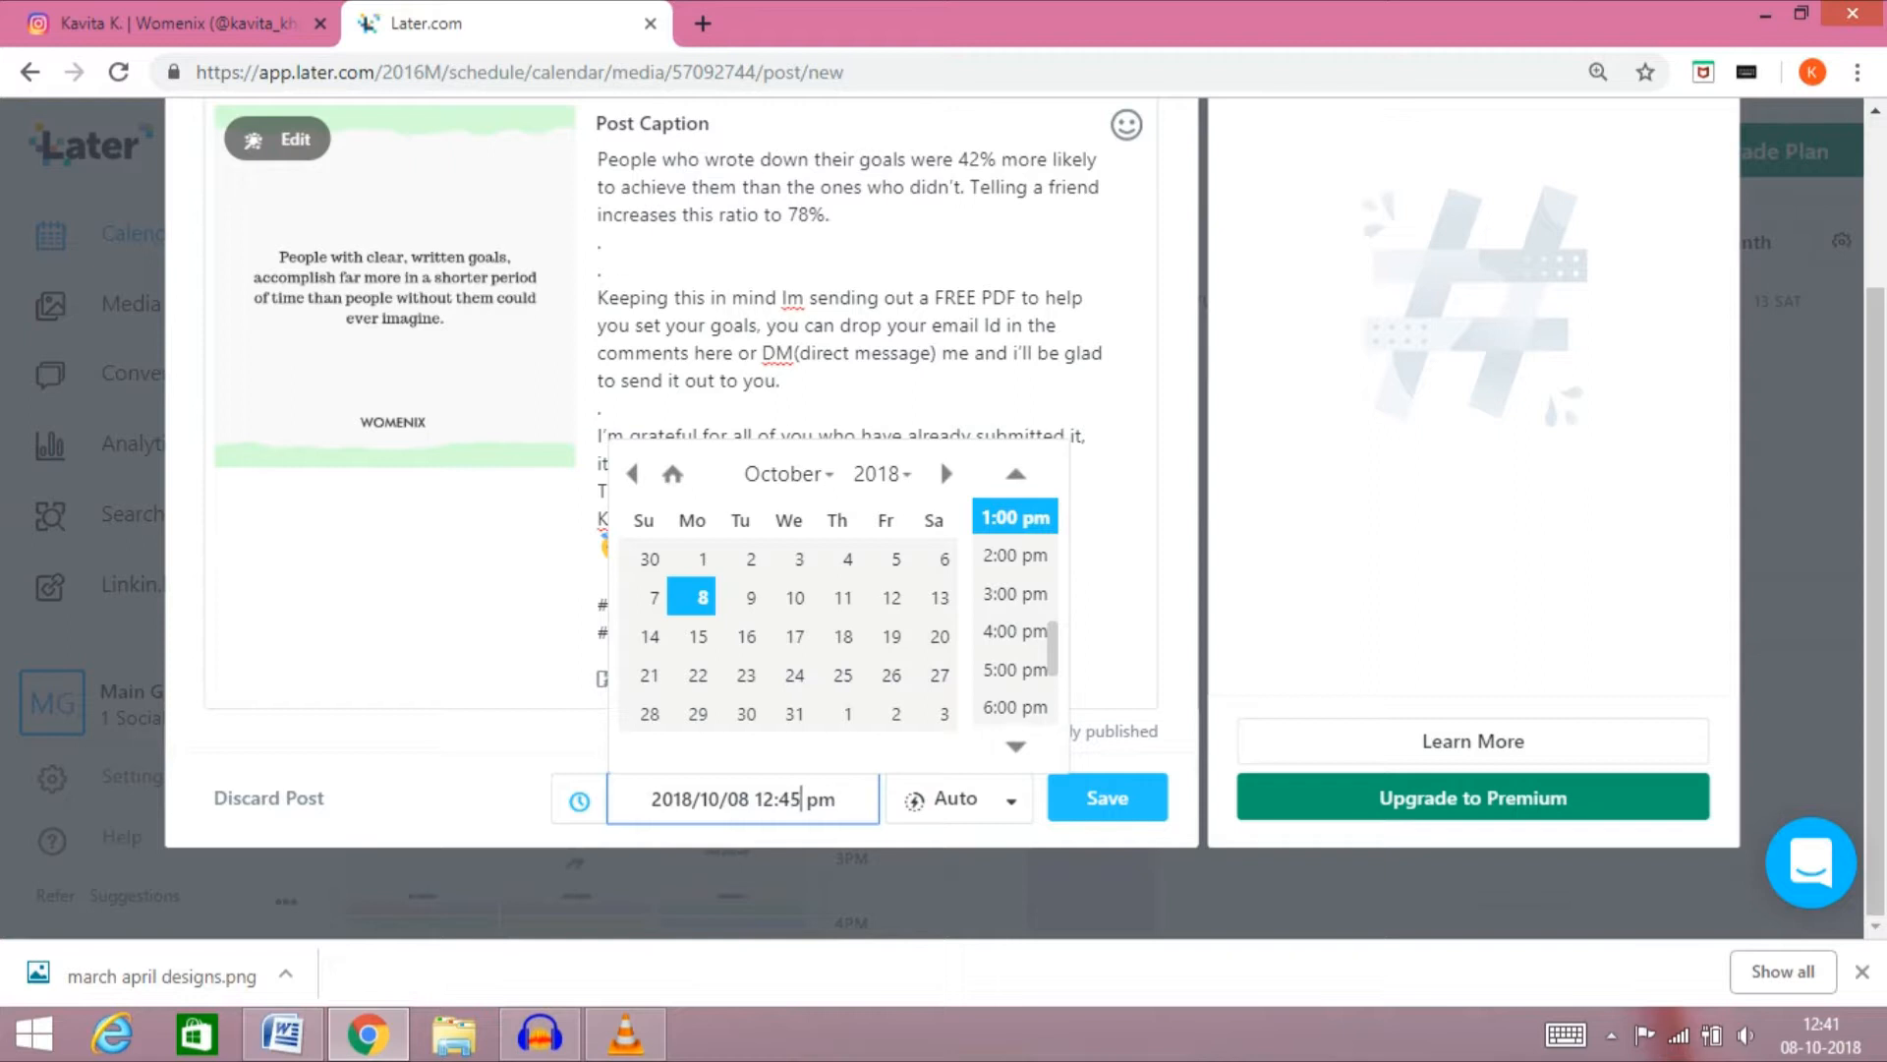
Switch the post's publishing method to Send Notification and back to Auto Publish
left_click(1010, 800)
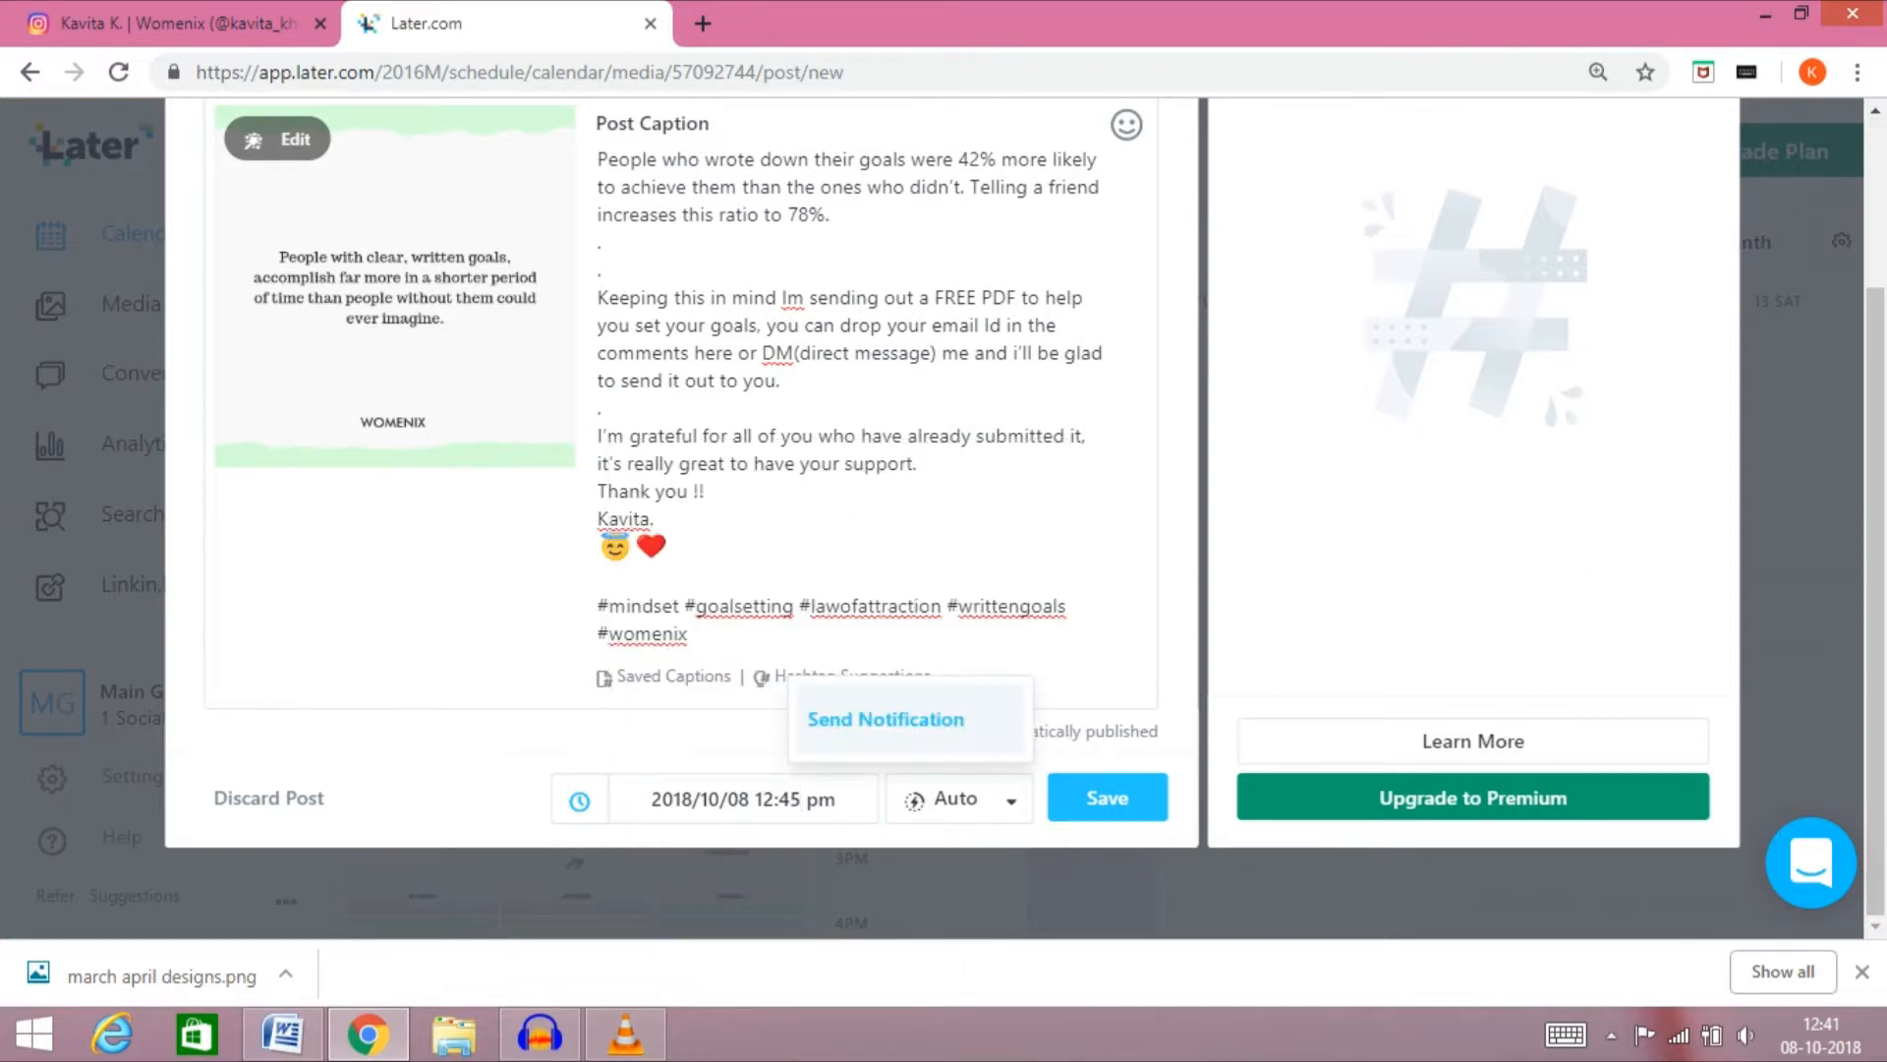
left_click(885, 719)
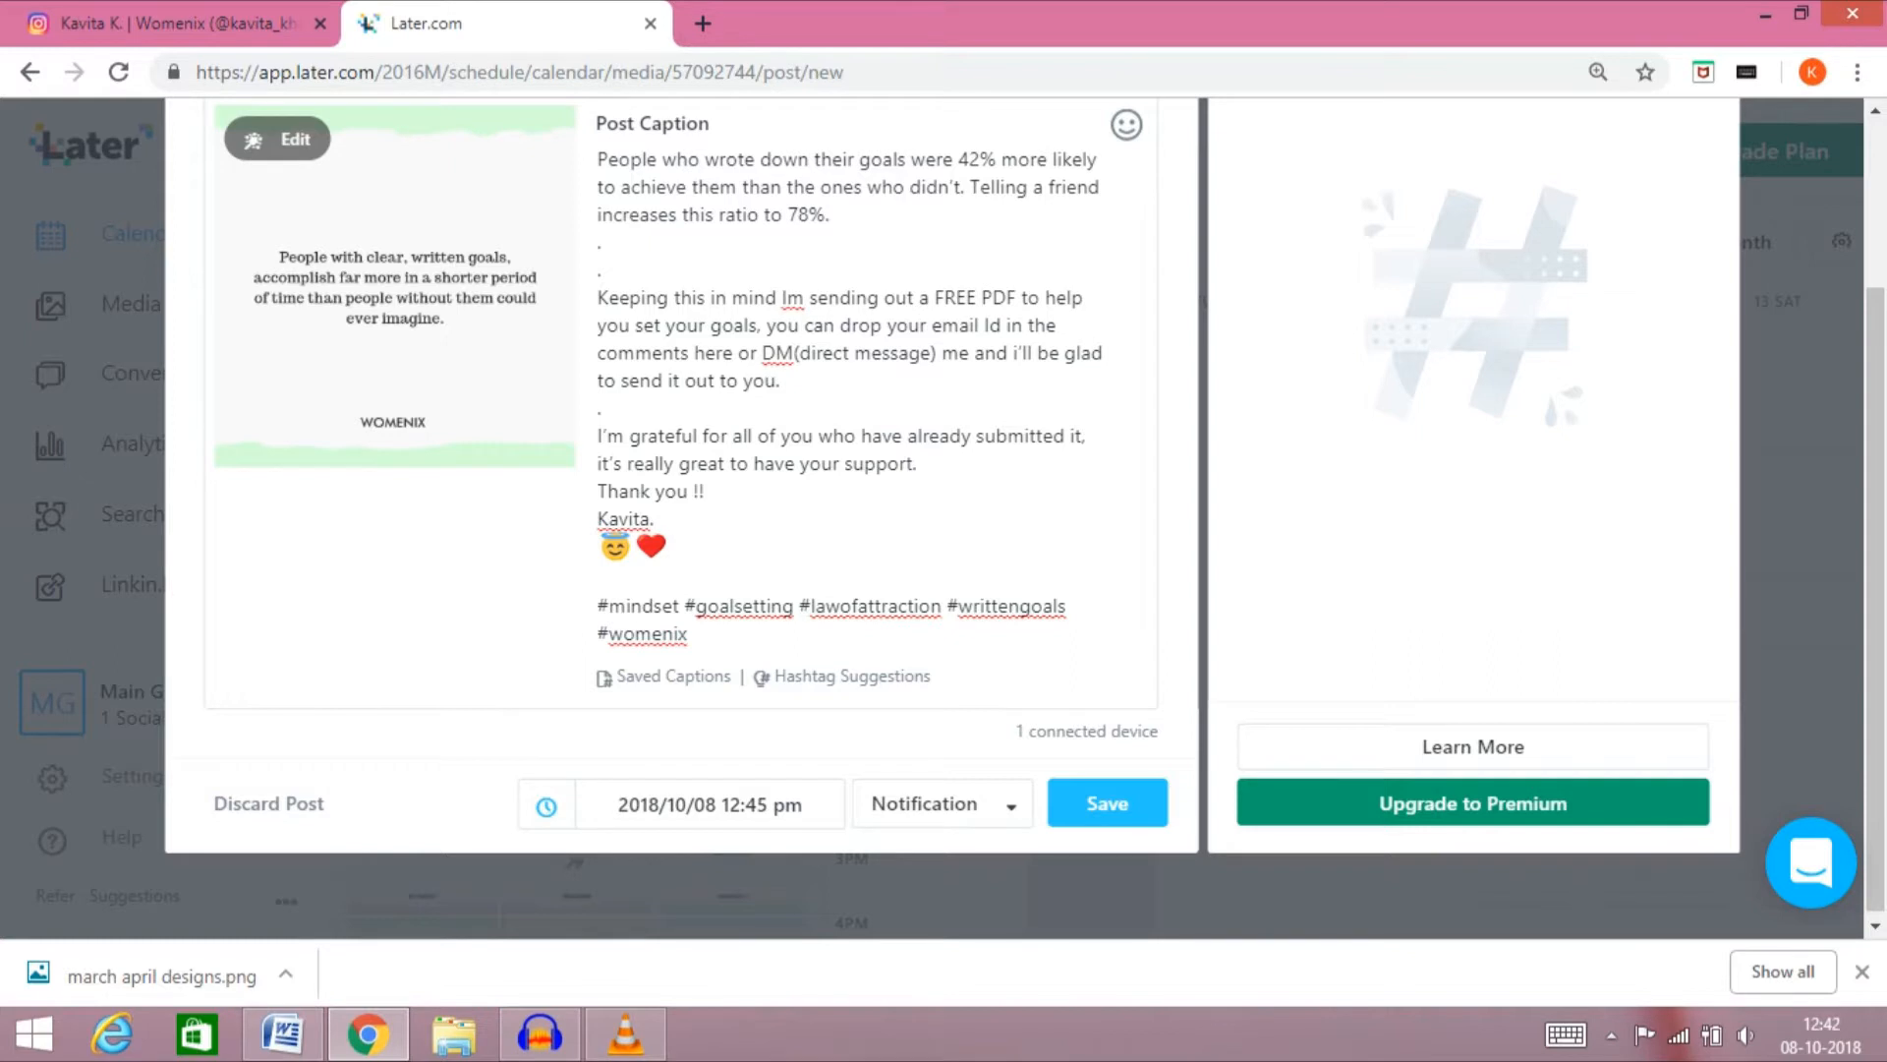
left_click(942, 804)
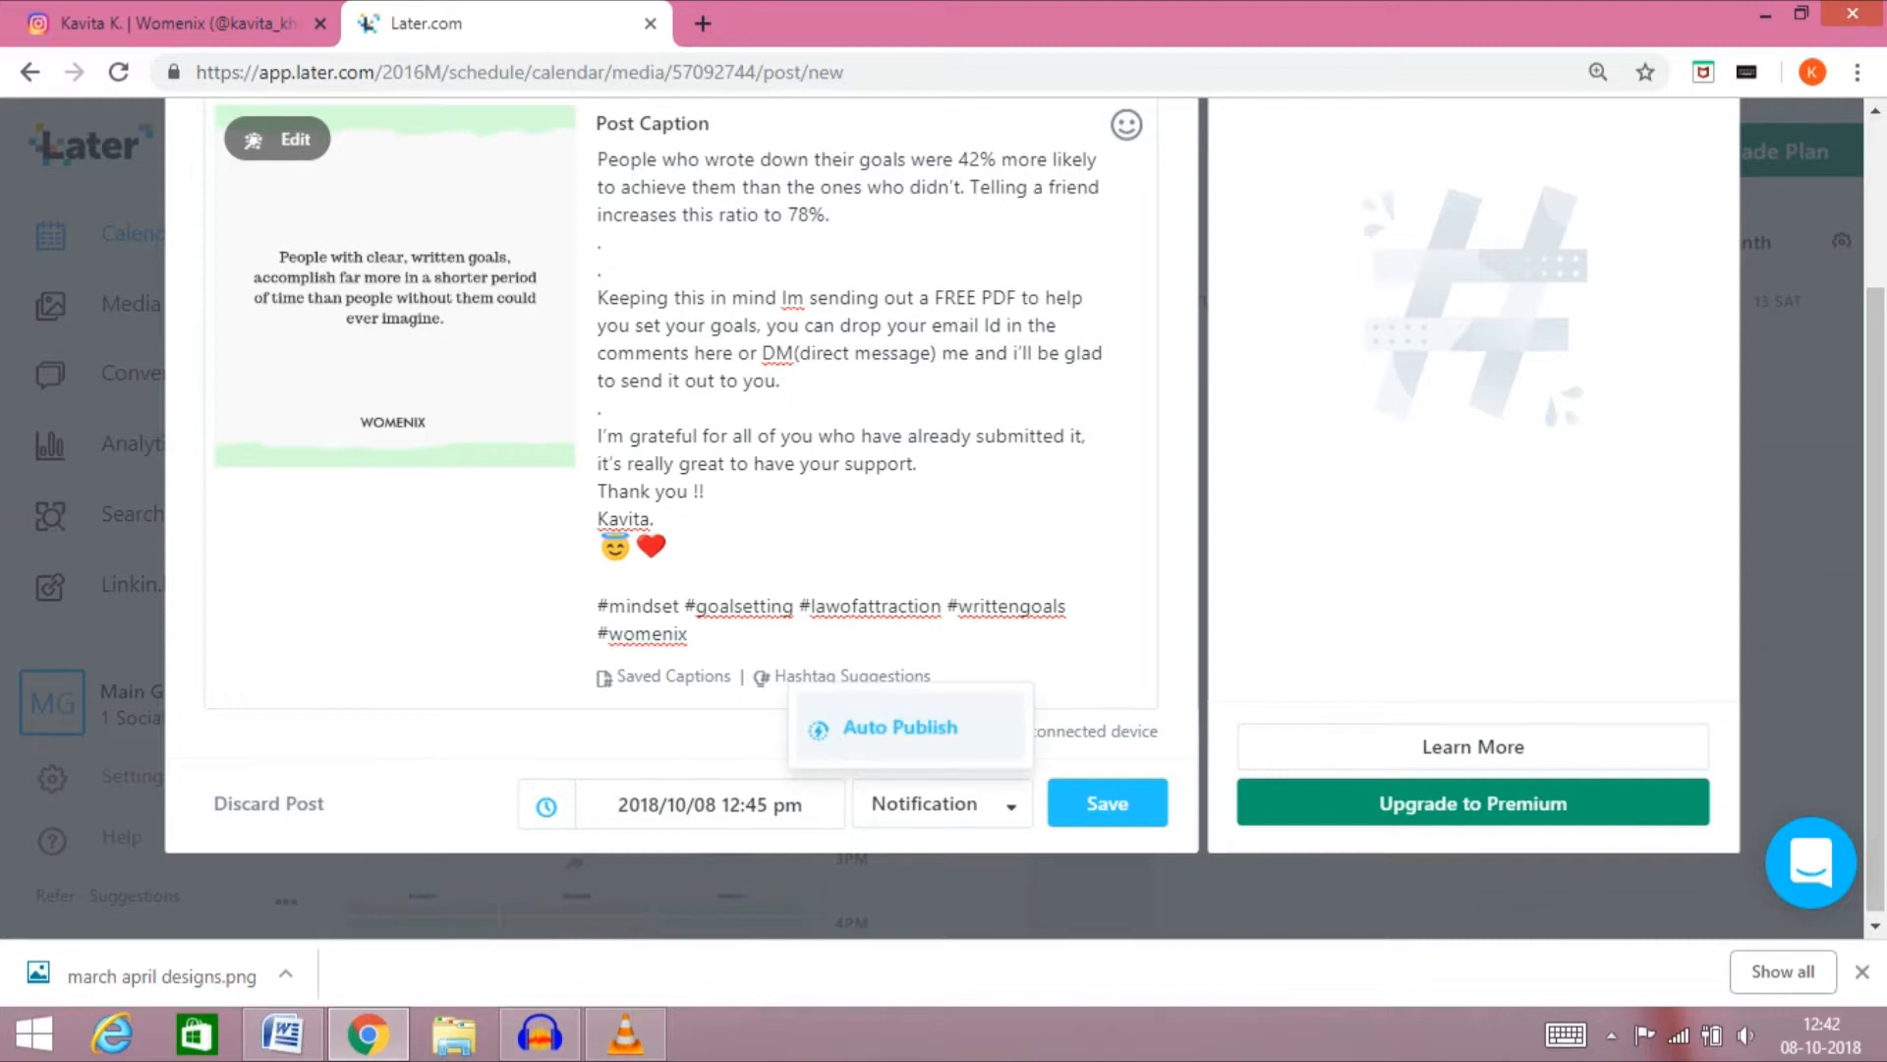
left_click(899, 727)
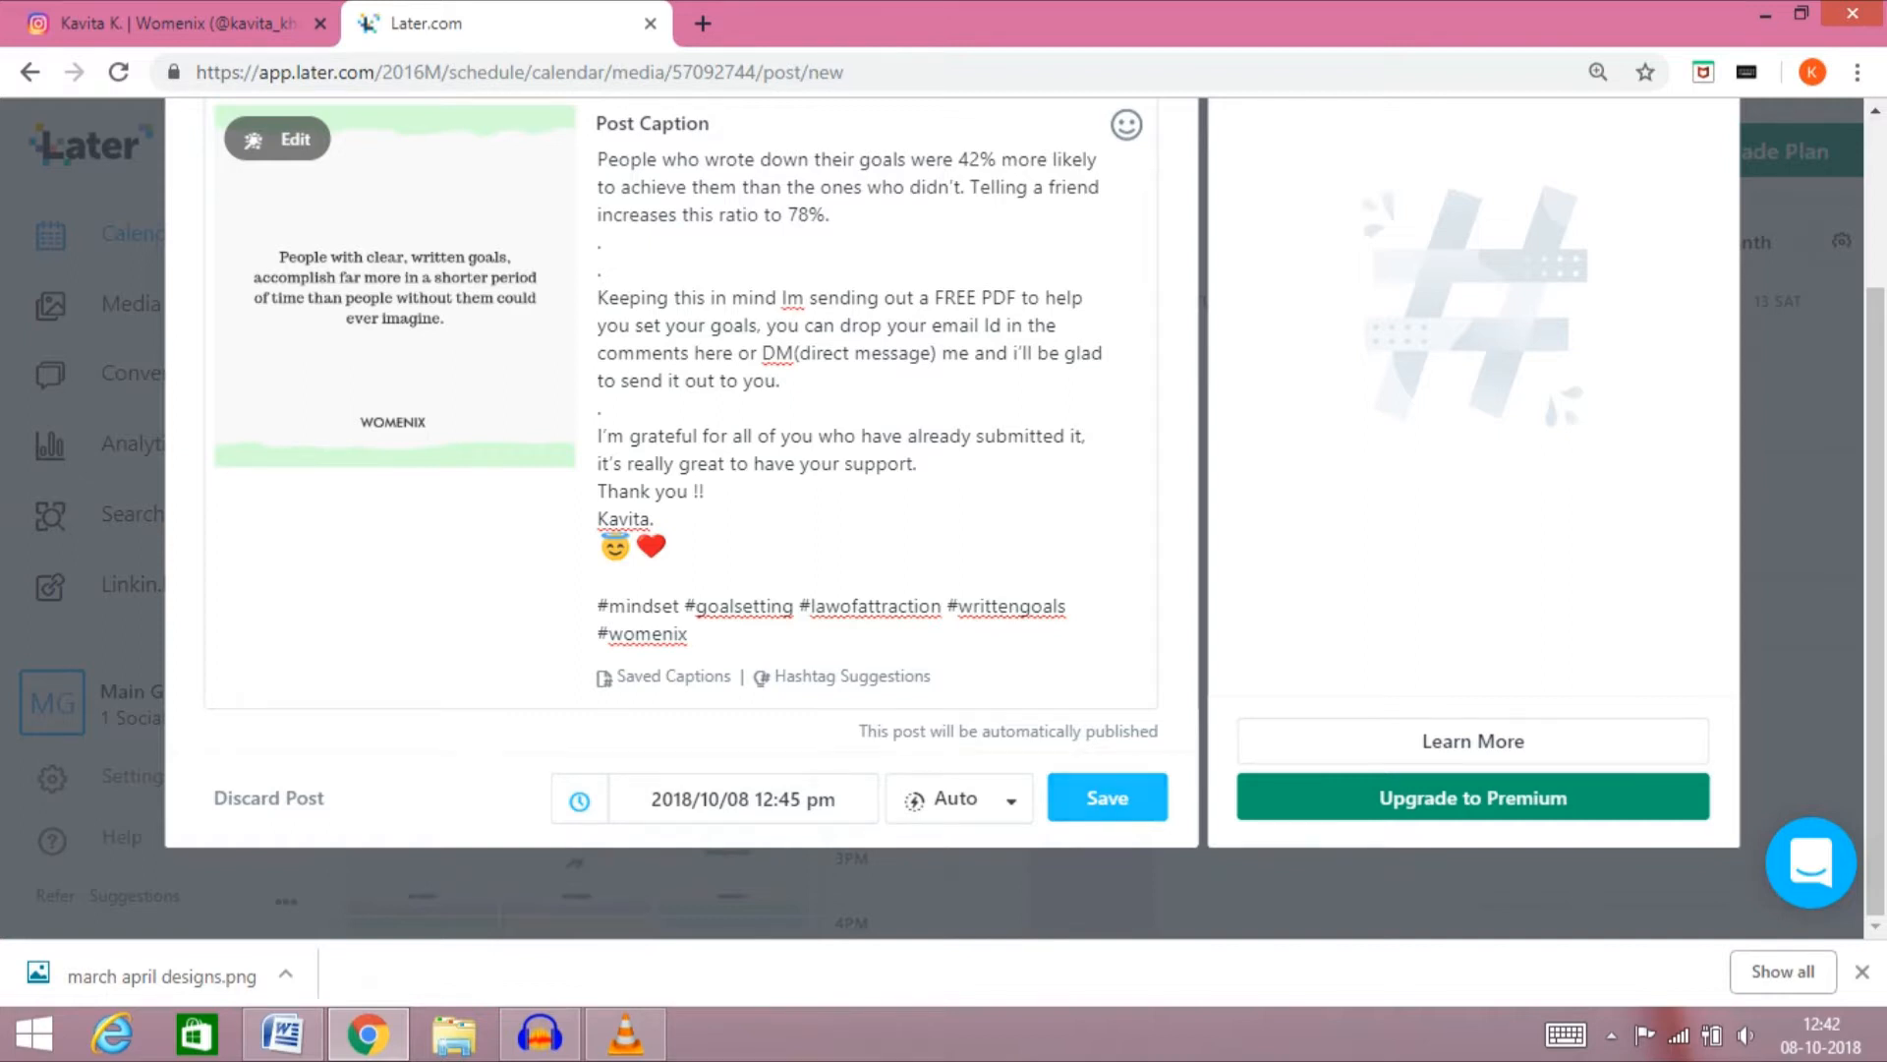
Save the written-goals quote post to the calendar
left_click(1108, 797)
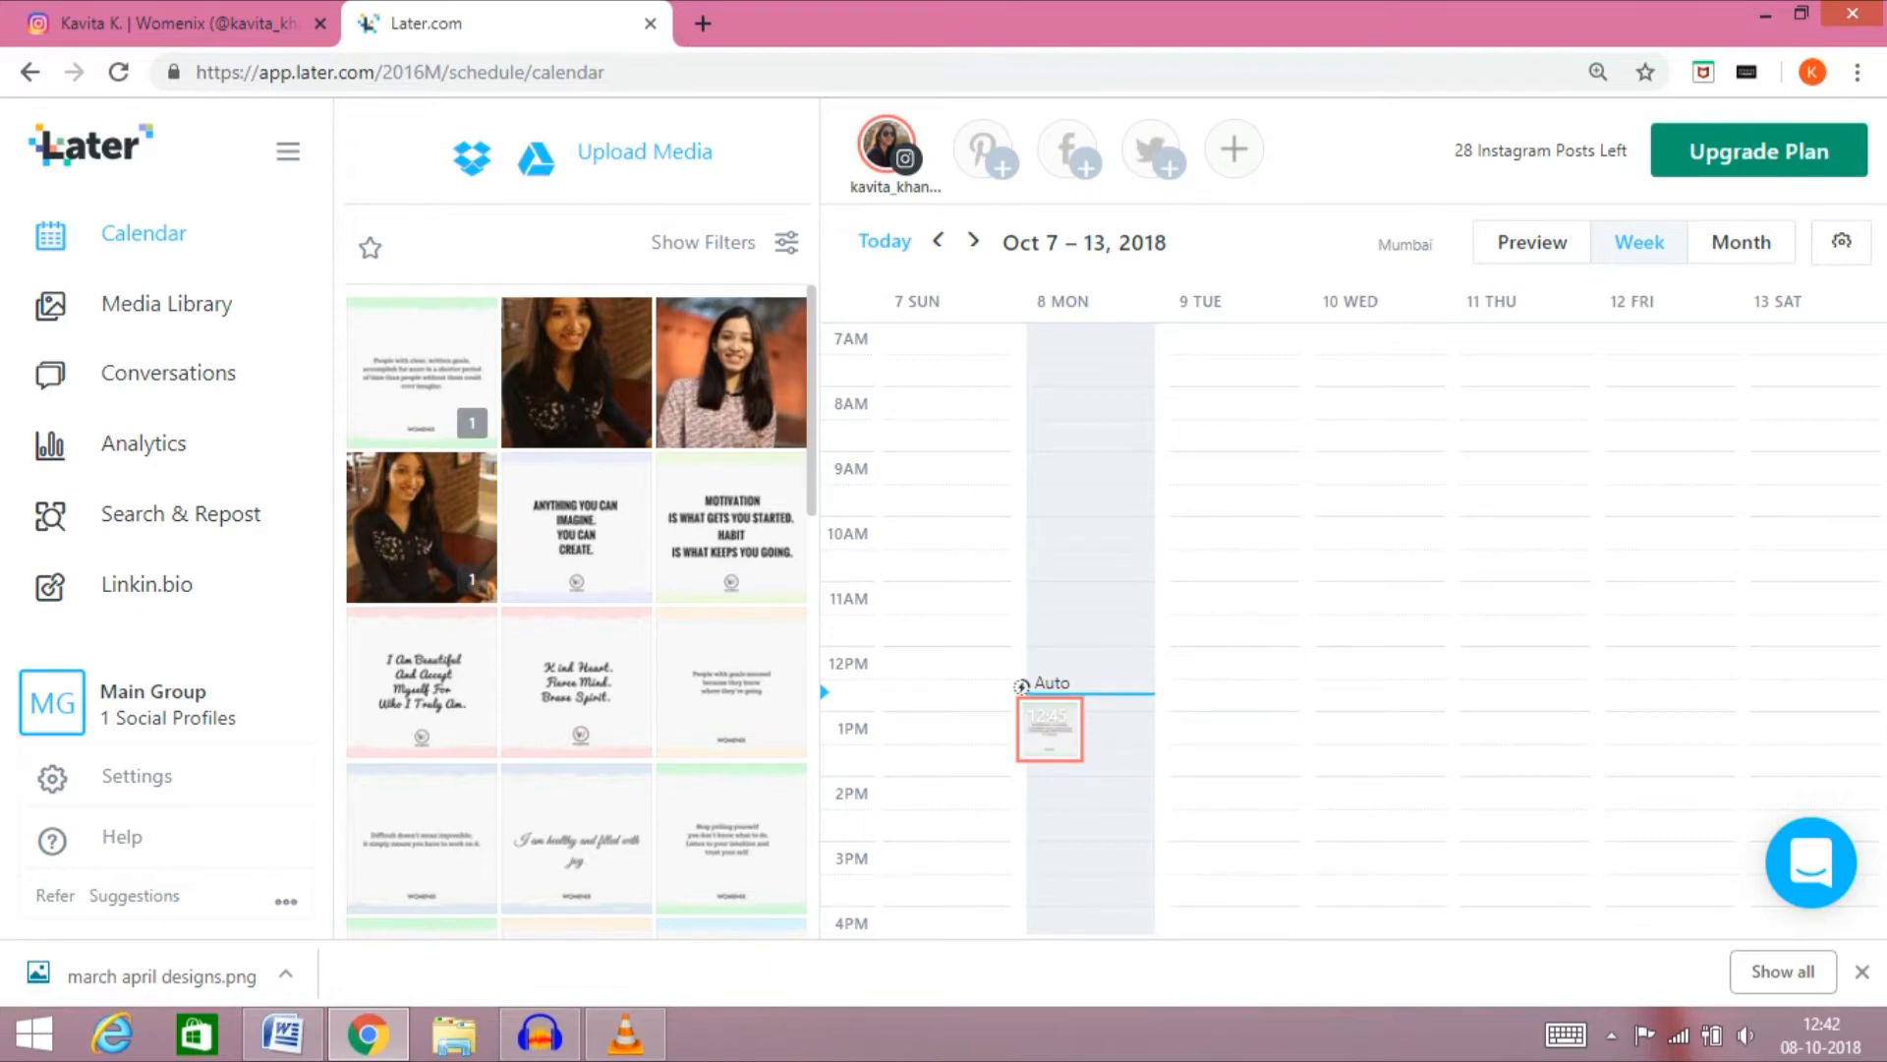
Place the patterned-sweater portrait photo on Tuesday, October 9 at 9:00 am and caption it "hey good morning friends."
left_click_drag(718, 412, 1194, 474)
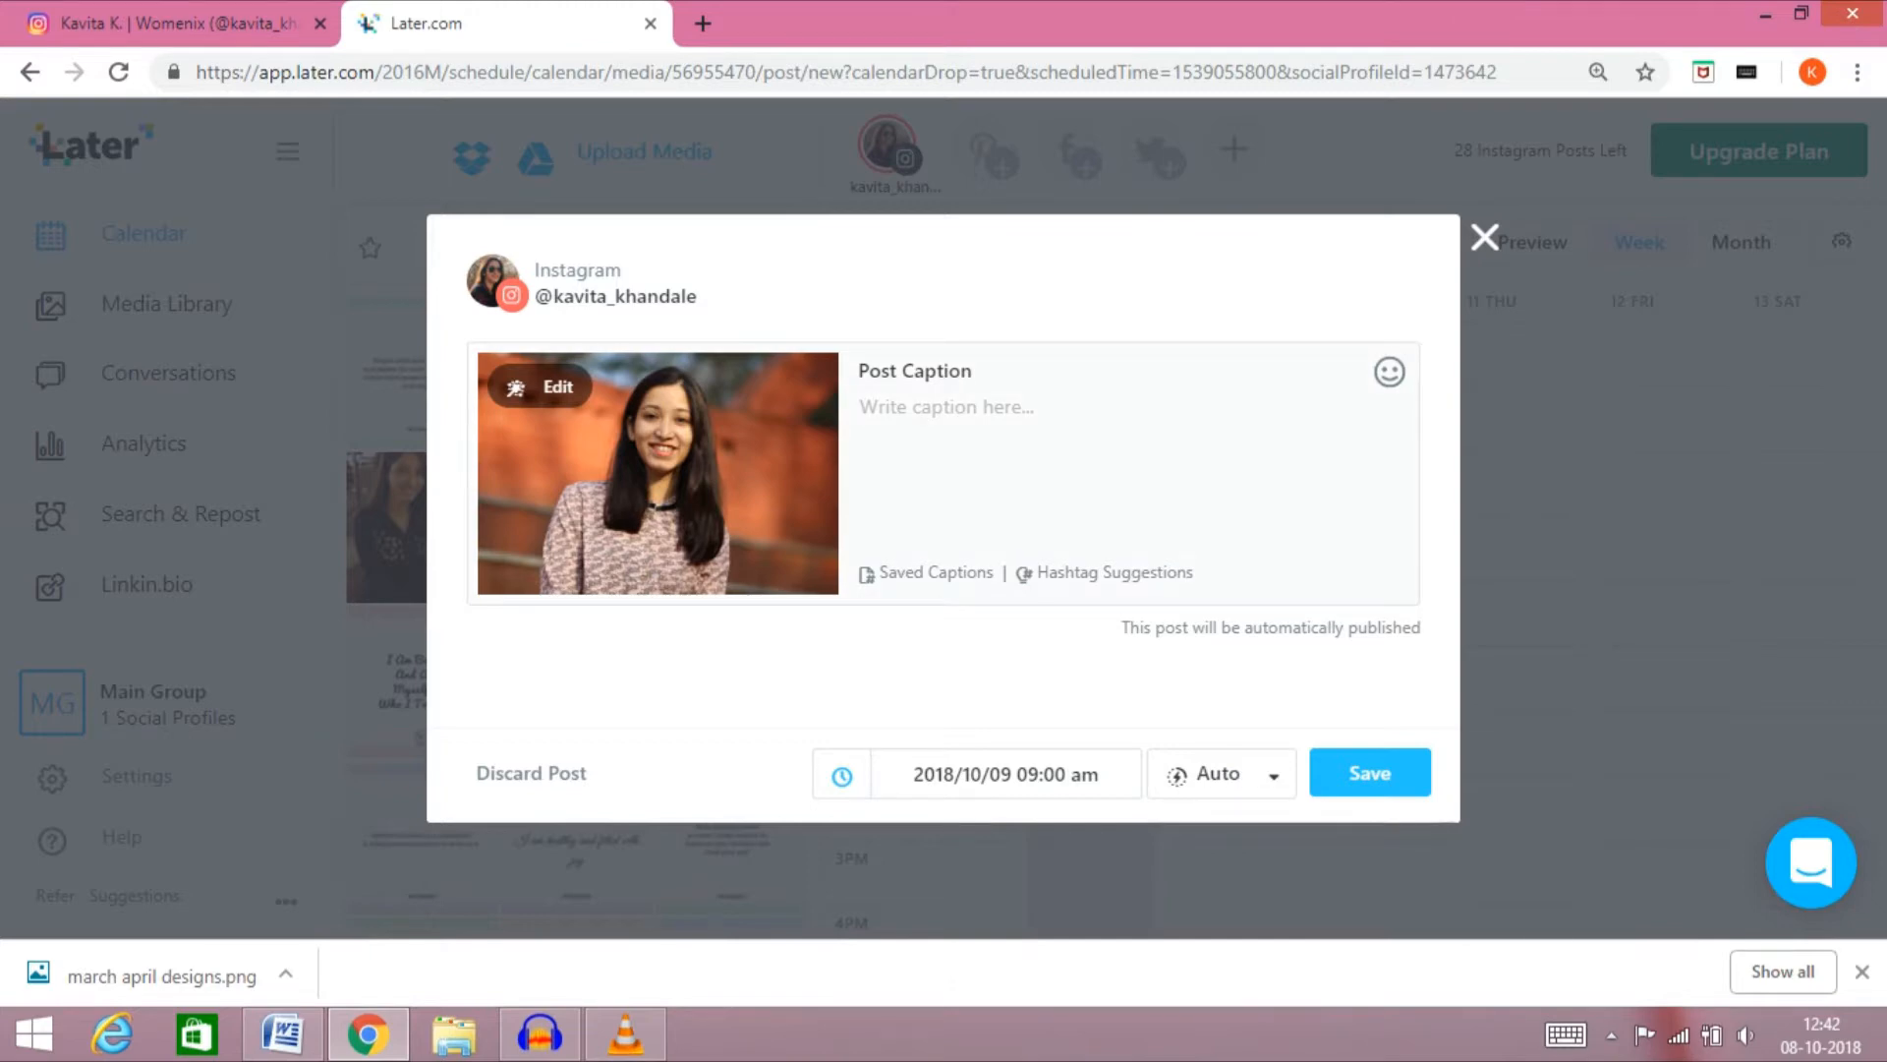
type("hey good morning")
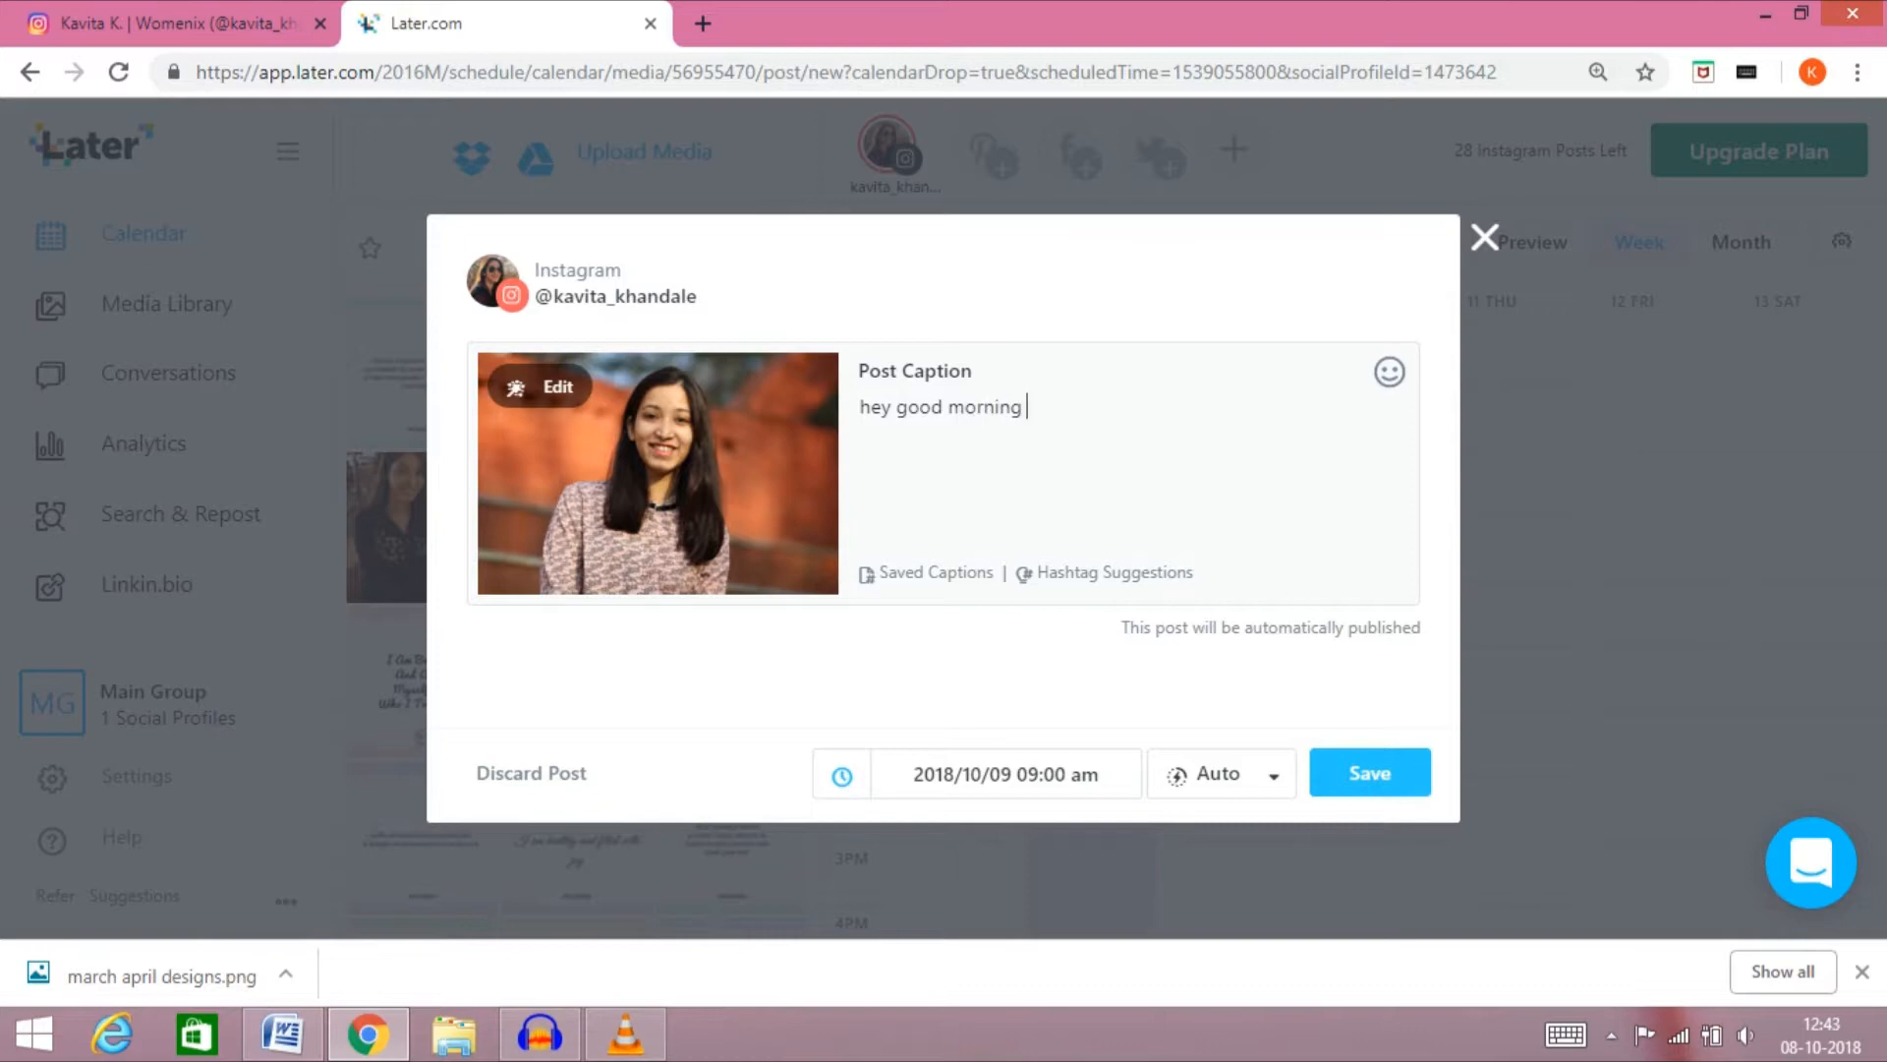
type(" friends.")
Set the portrait post's publishing method to Send Notification and save the post
left_click(1272, 775)
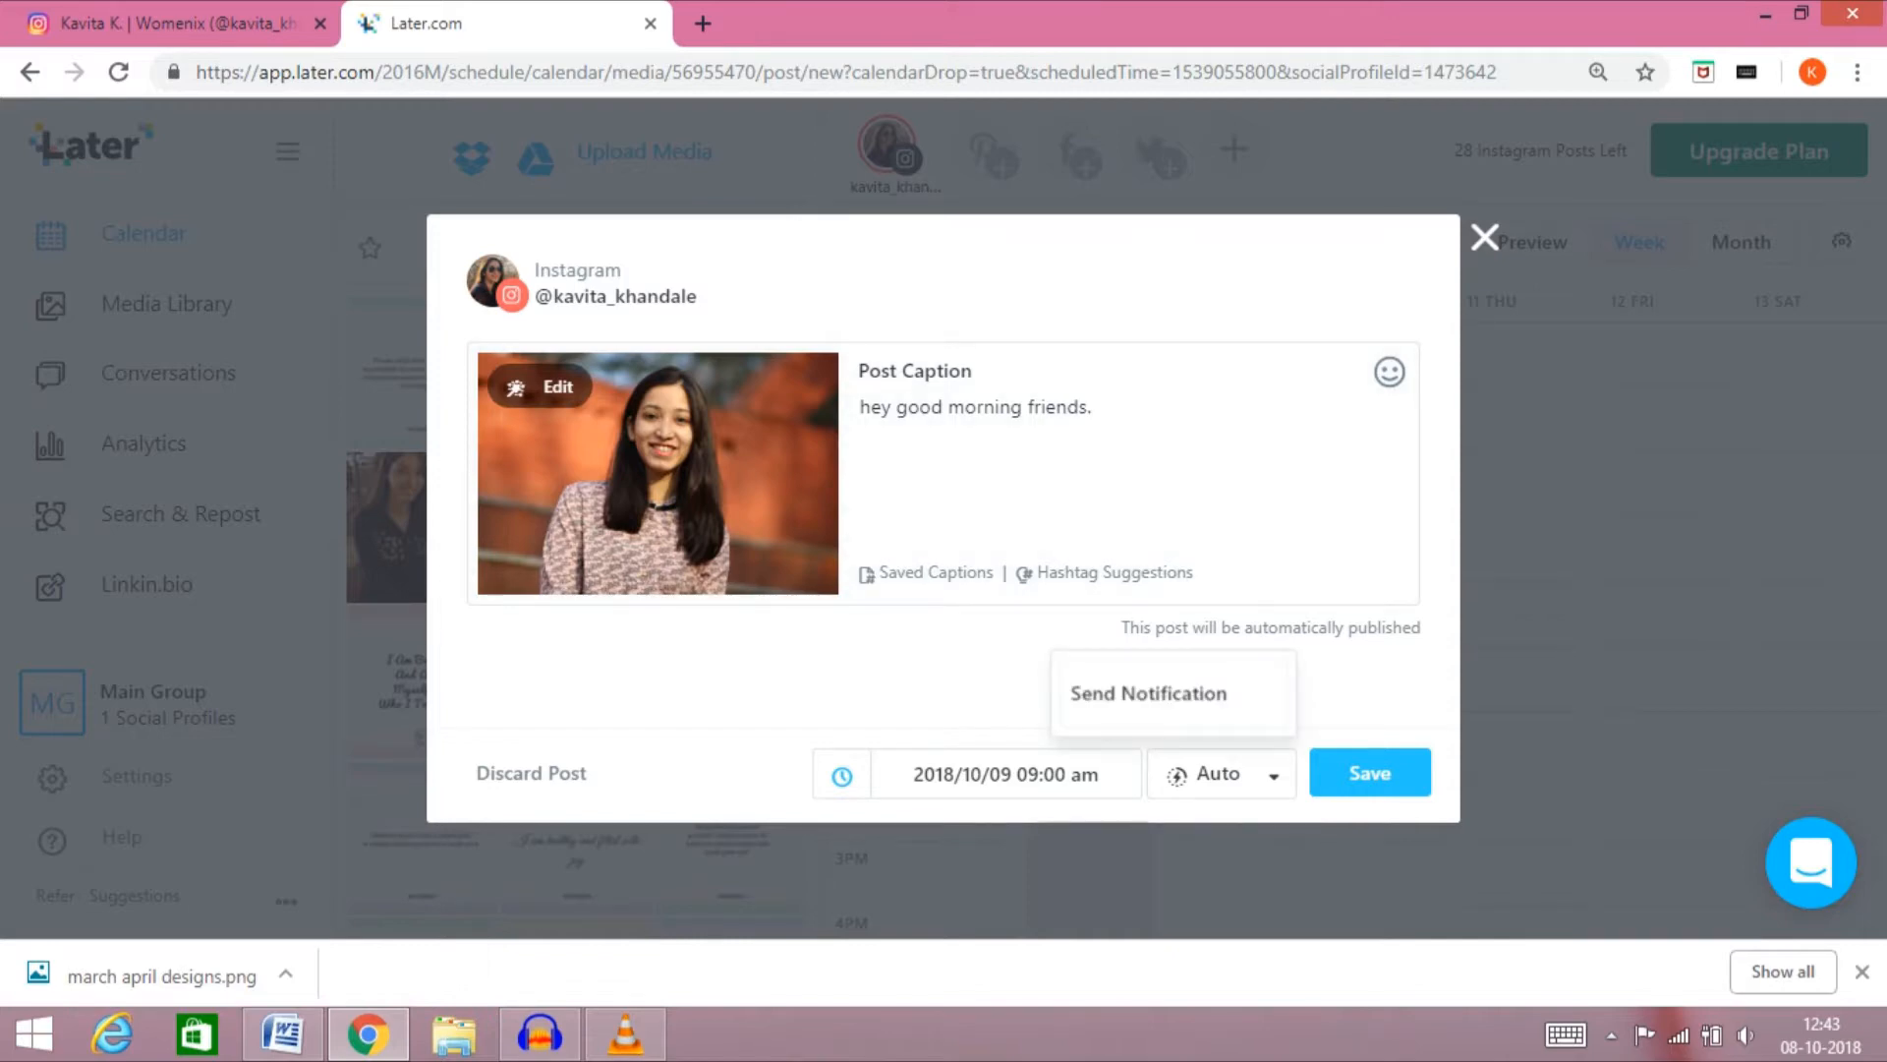
left_click(1148, 693)
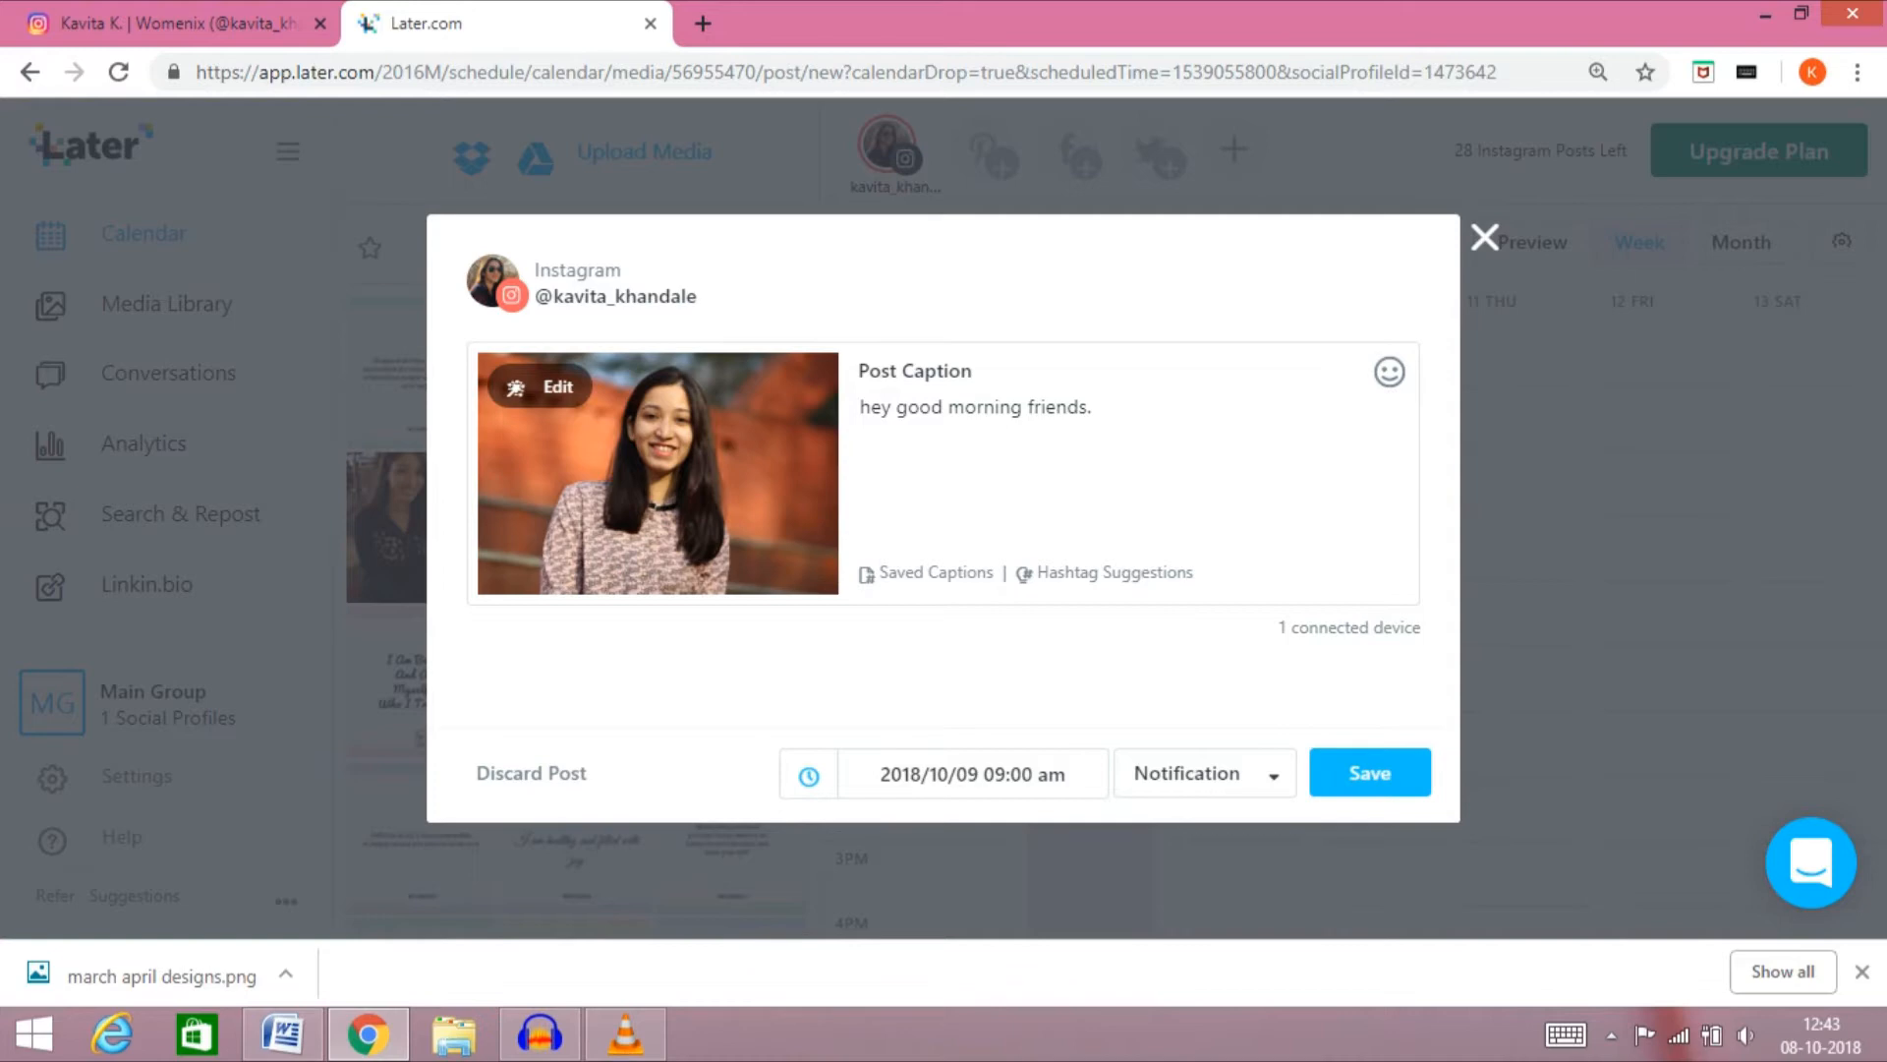
left_click(1369, 773)
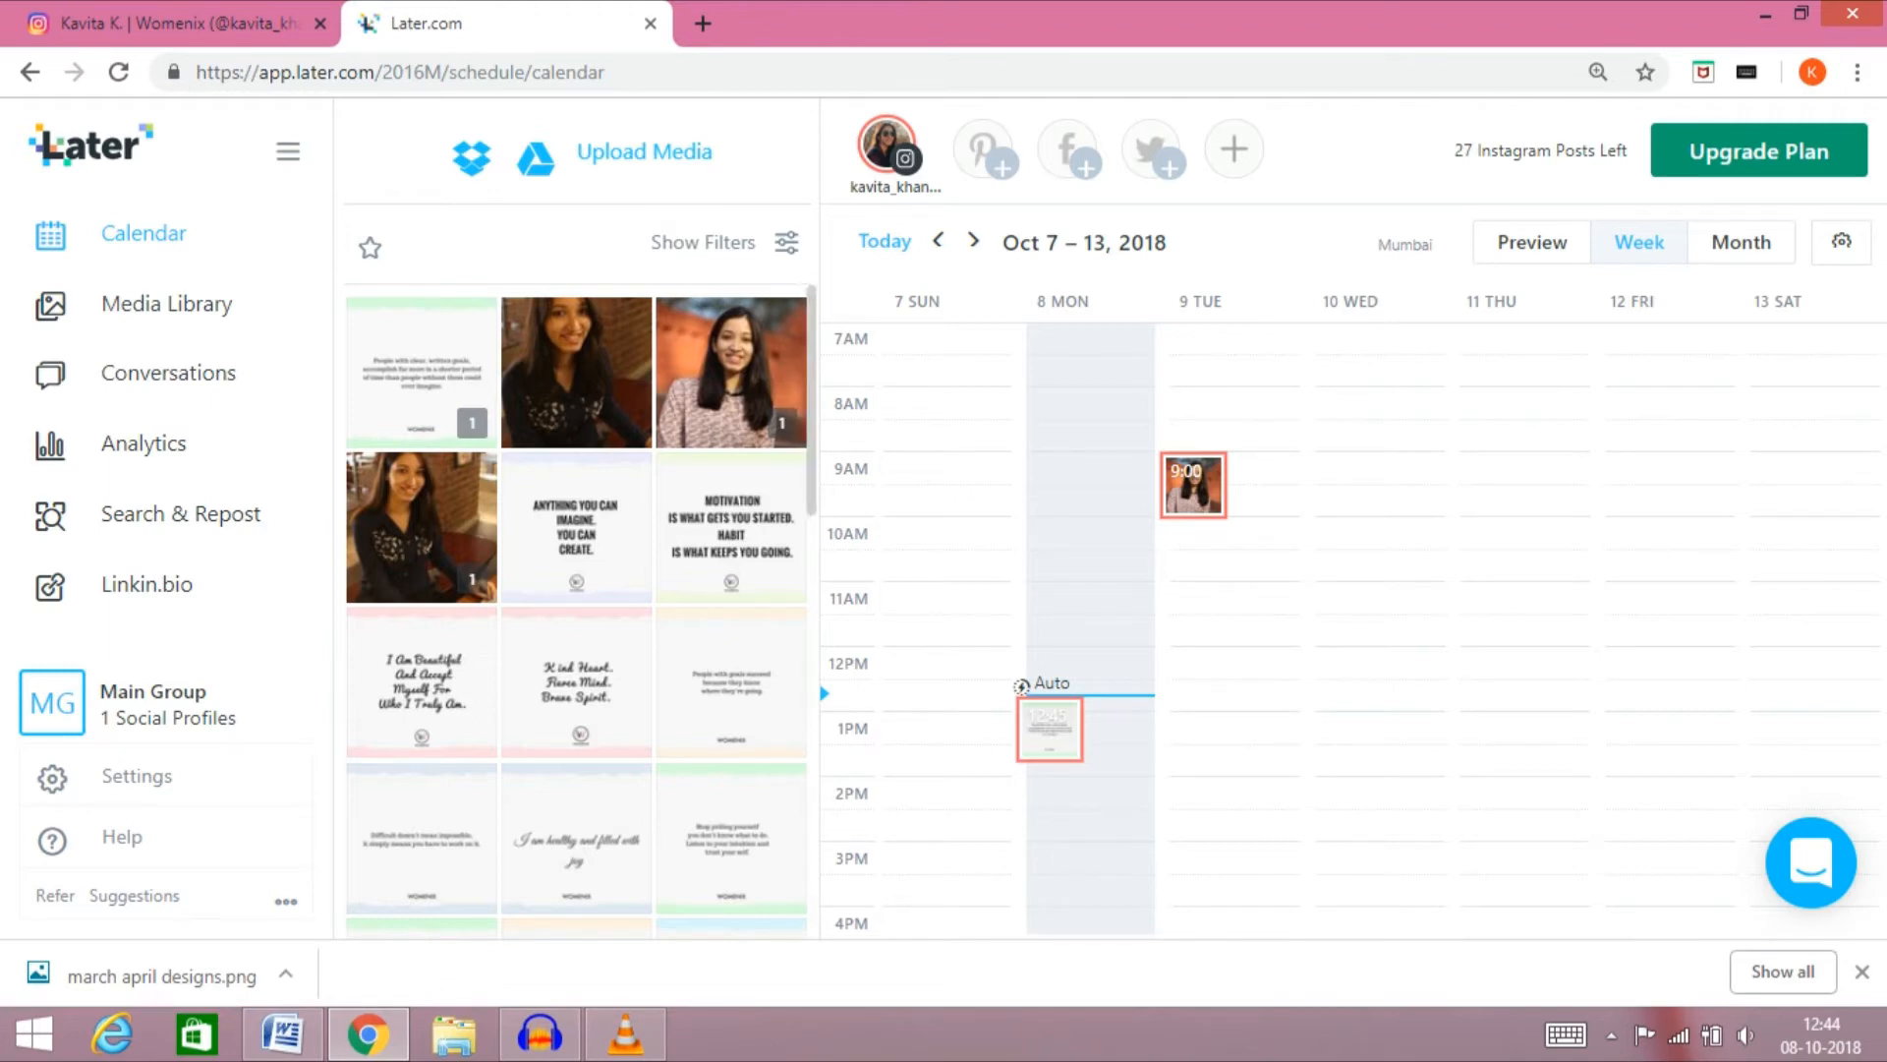
Schedule the "I am healthy and filled with joy" quote image on Wednesday, October 10 at 03:25 pm and save it without a caption
scroll(575, 609, "down", 10)
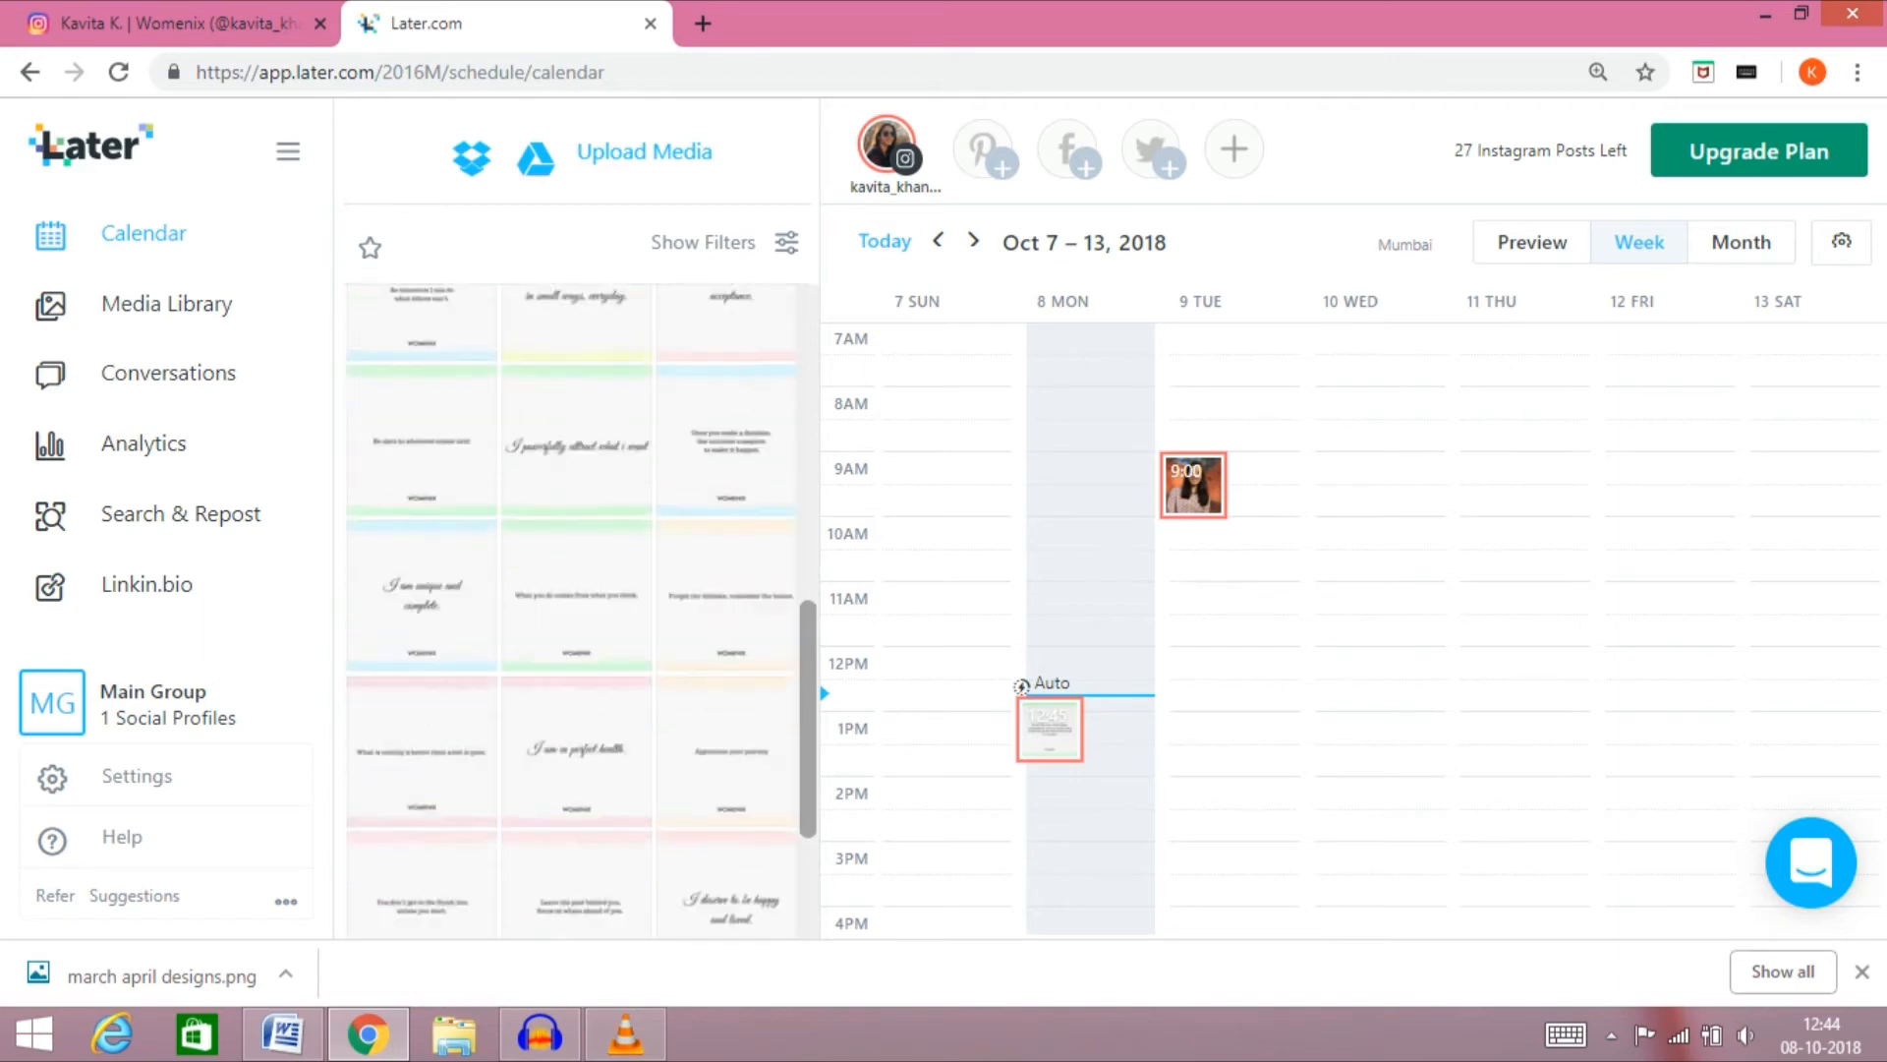
left_click_drag(808, 819, 808, 508)
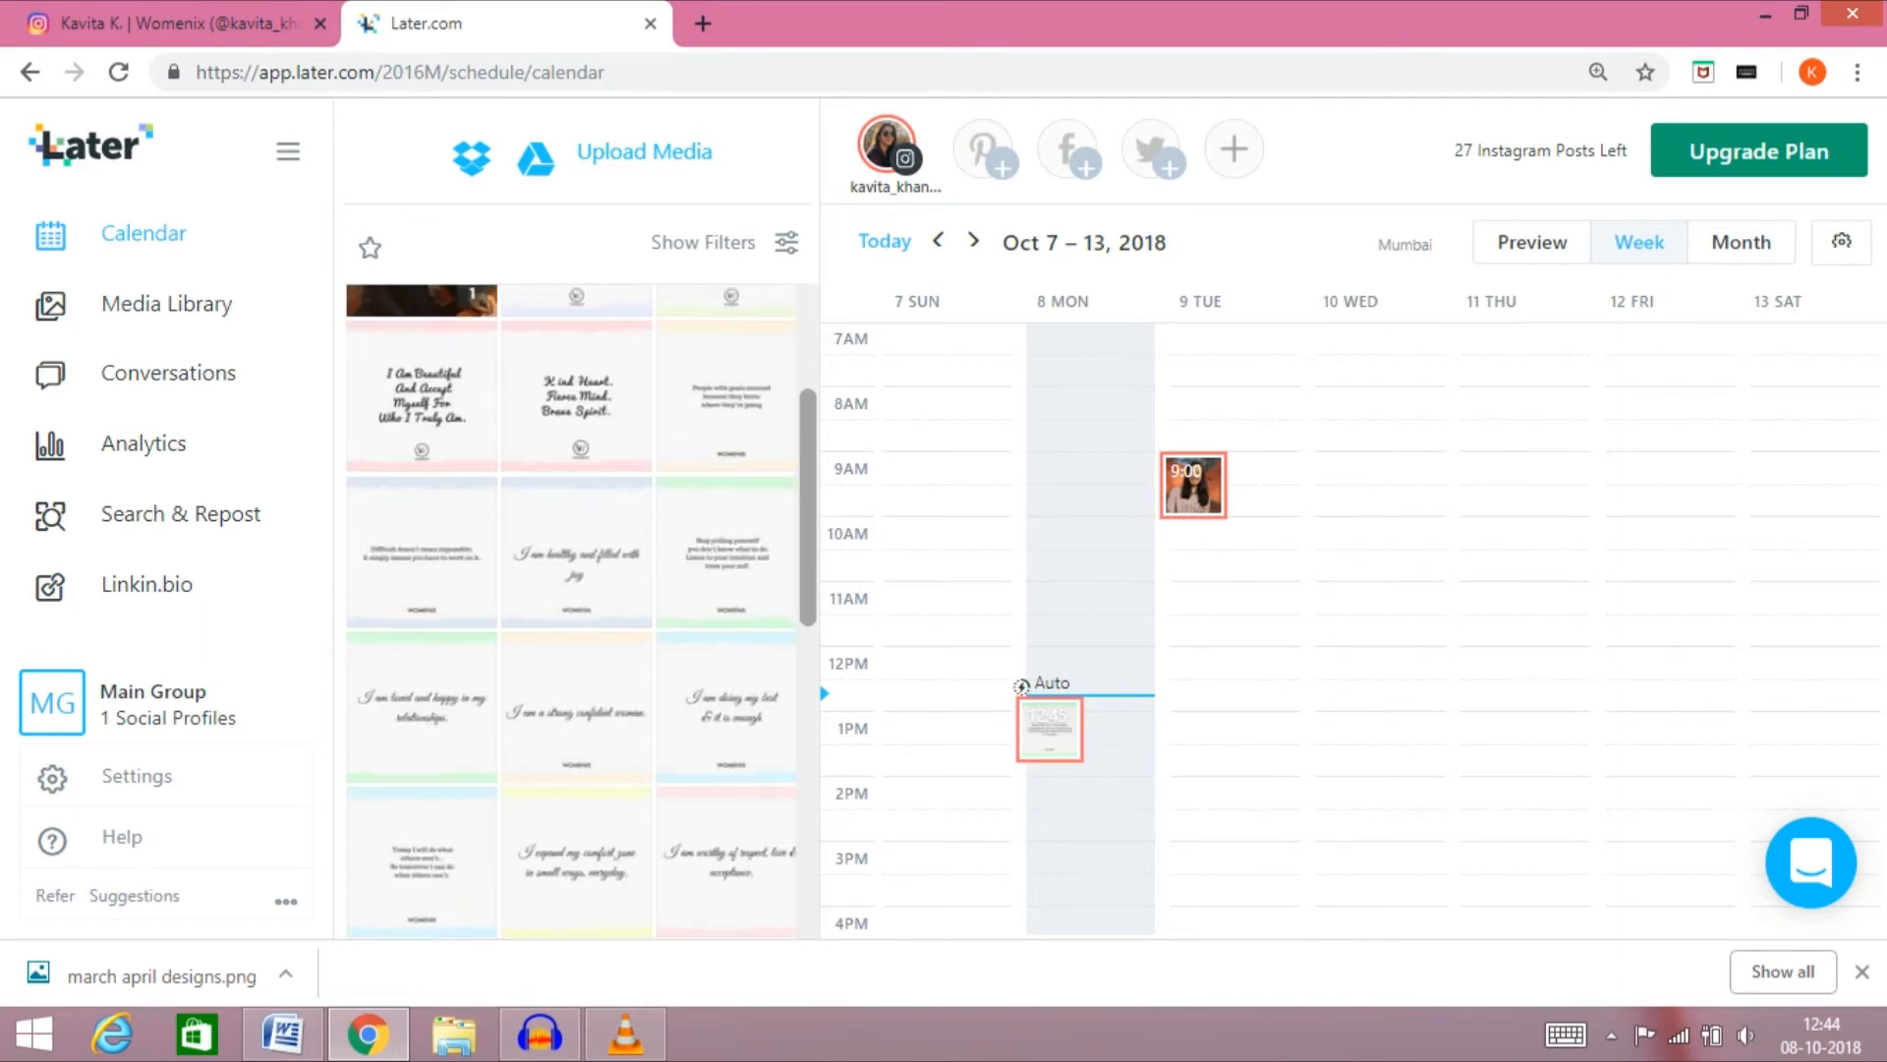
mouse_move(576, 553)
left_mouse_down()
mouse_move(993, 550)
mouse_move(1347, 498)
mouse_move(1366, 722)
mouse_move(1352, 897)
left_mouse_up()
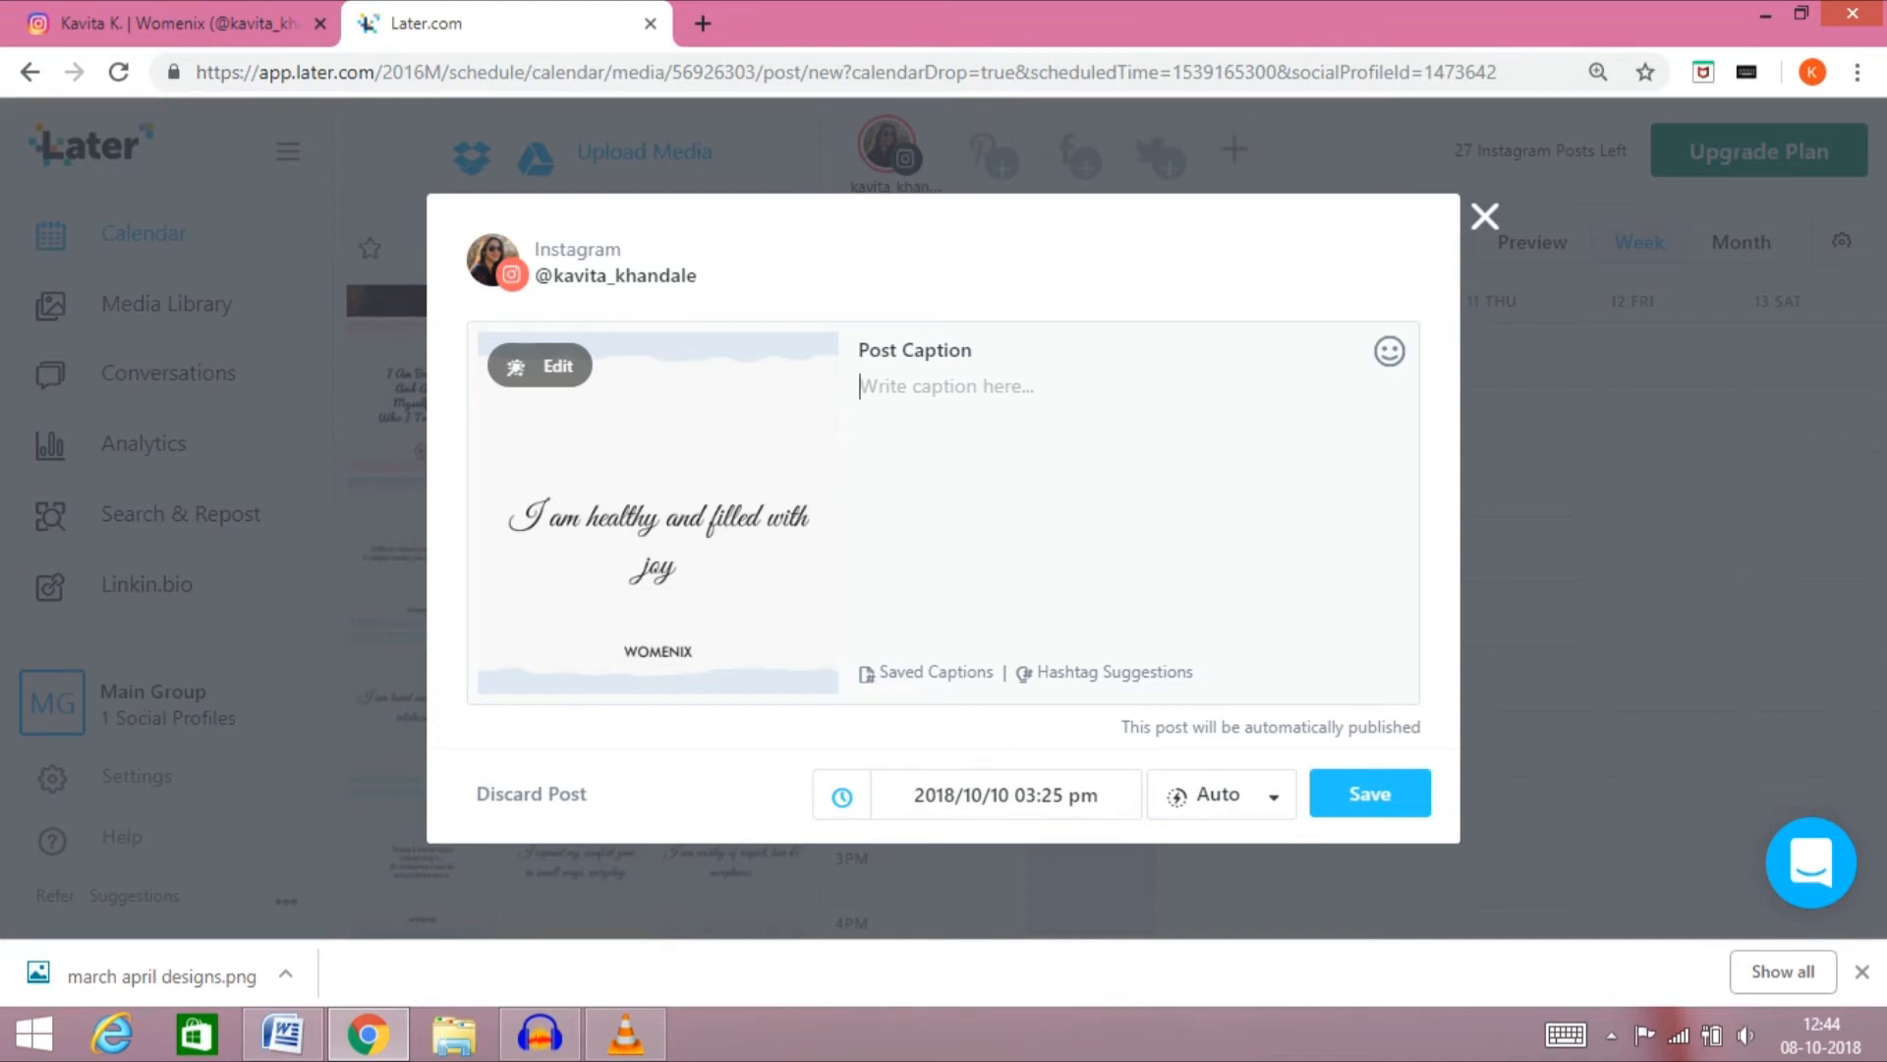
left_click(1371, 793)
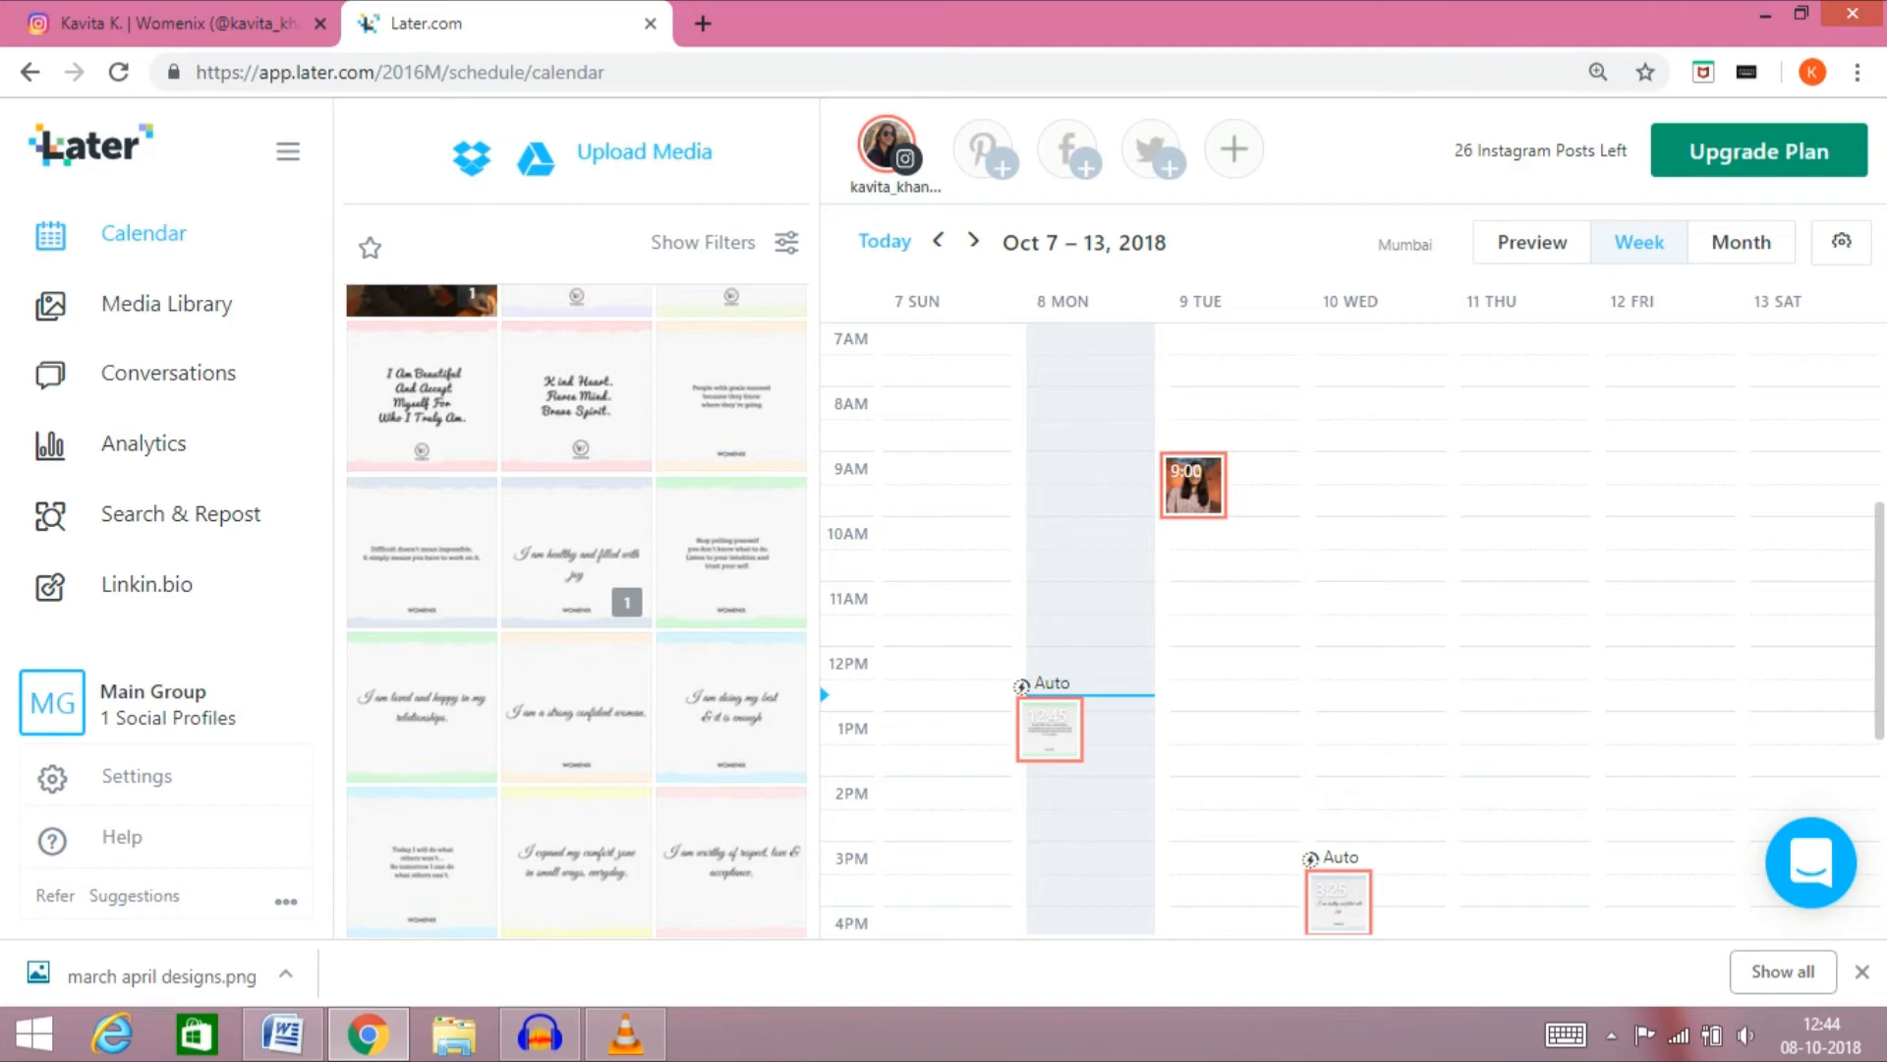
Switch to Instagram, reload the profile page, and open the account's own profile in a separate tab to check for the auto-published post
scroll(1353, 629, "up", 5)
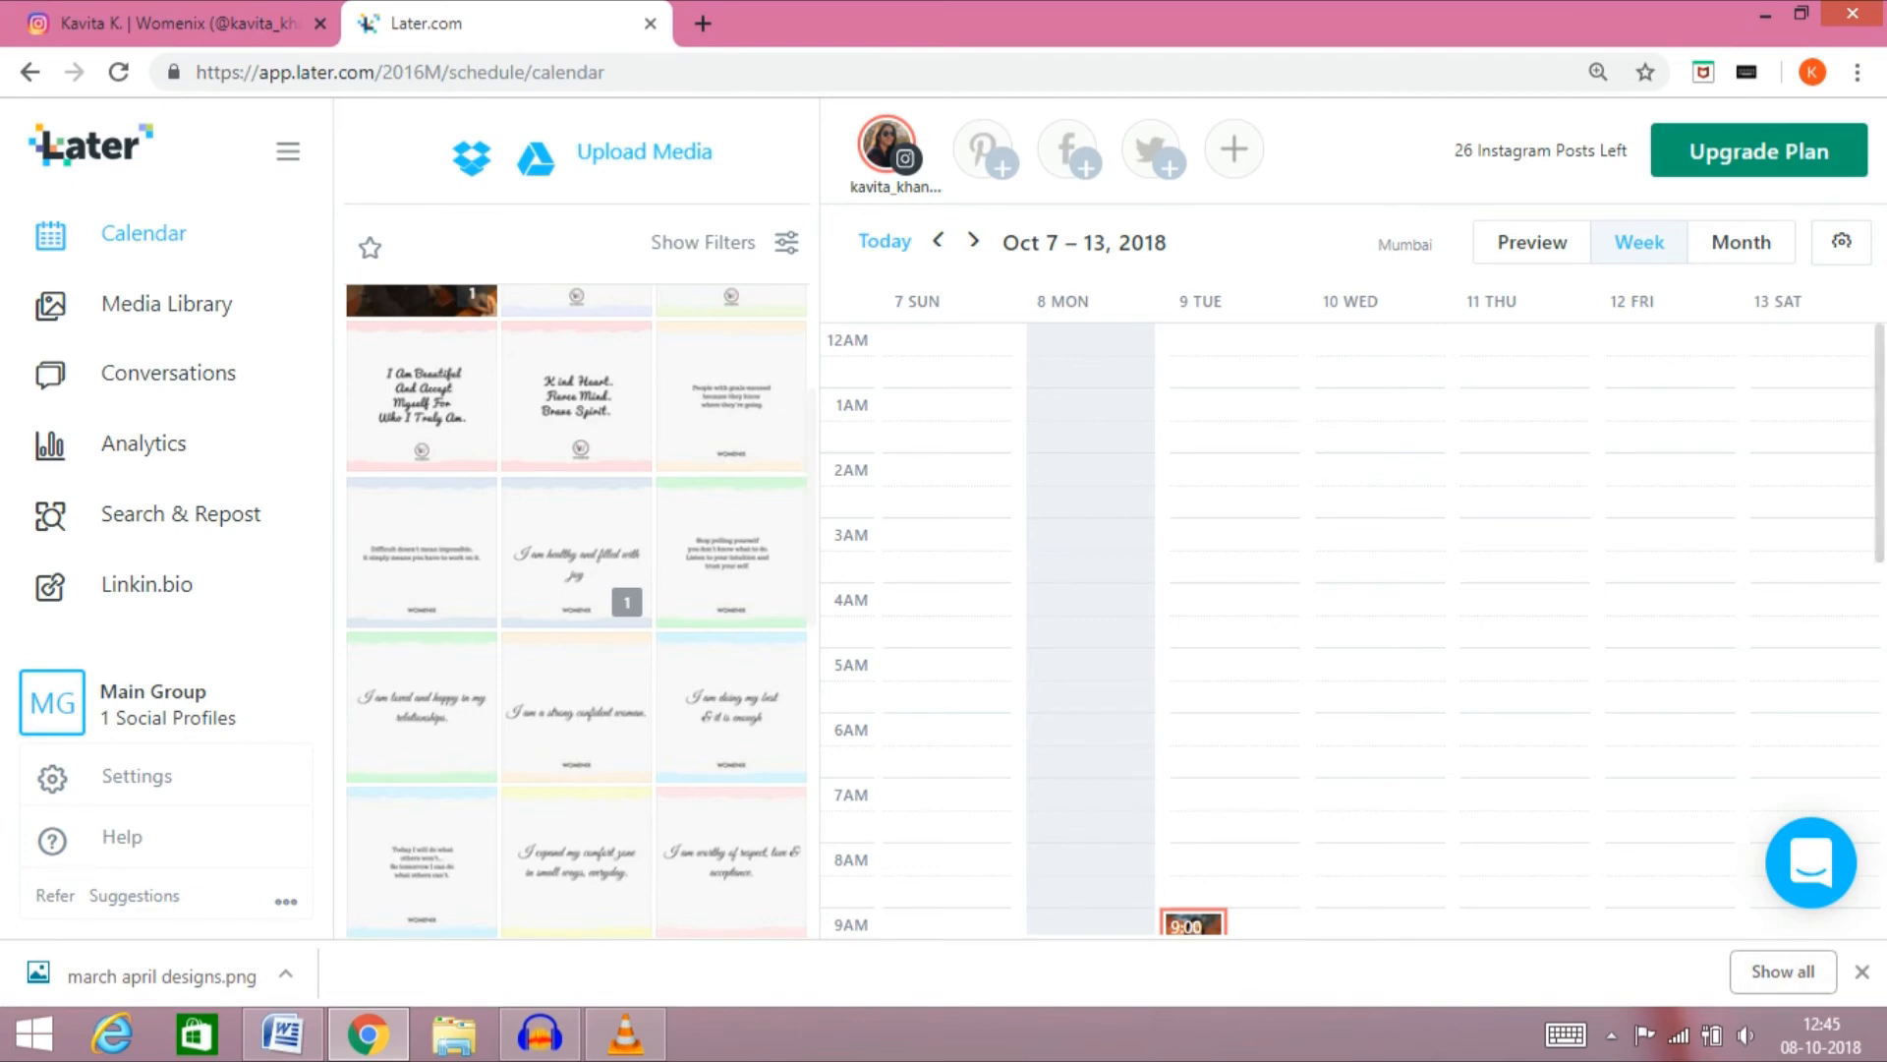
left_click(139, 24)
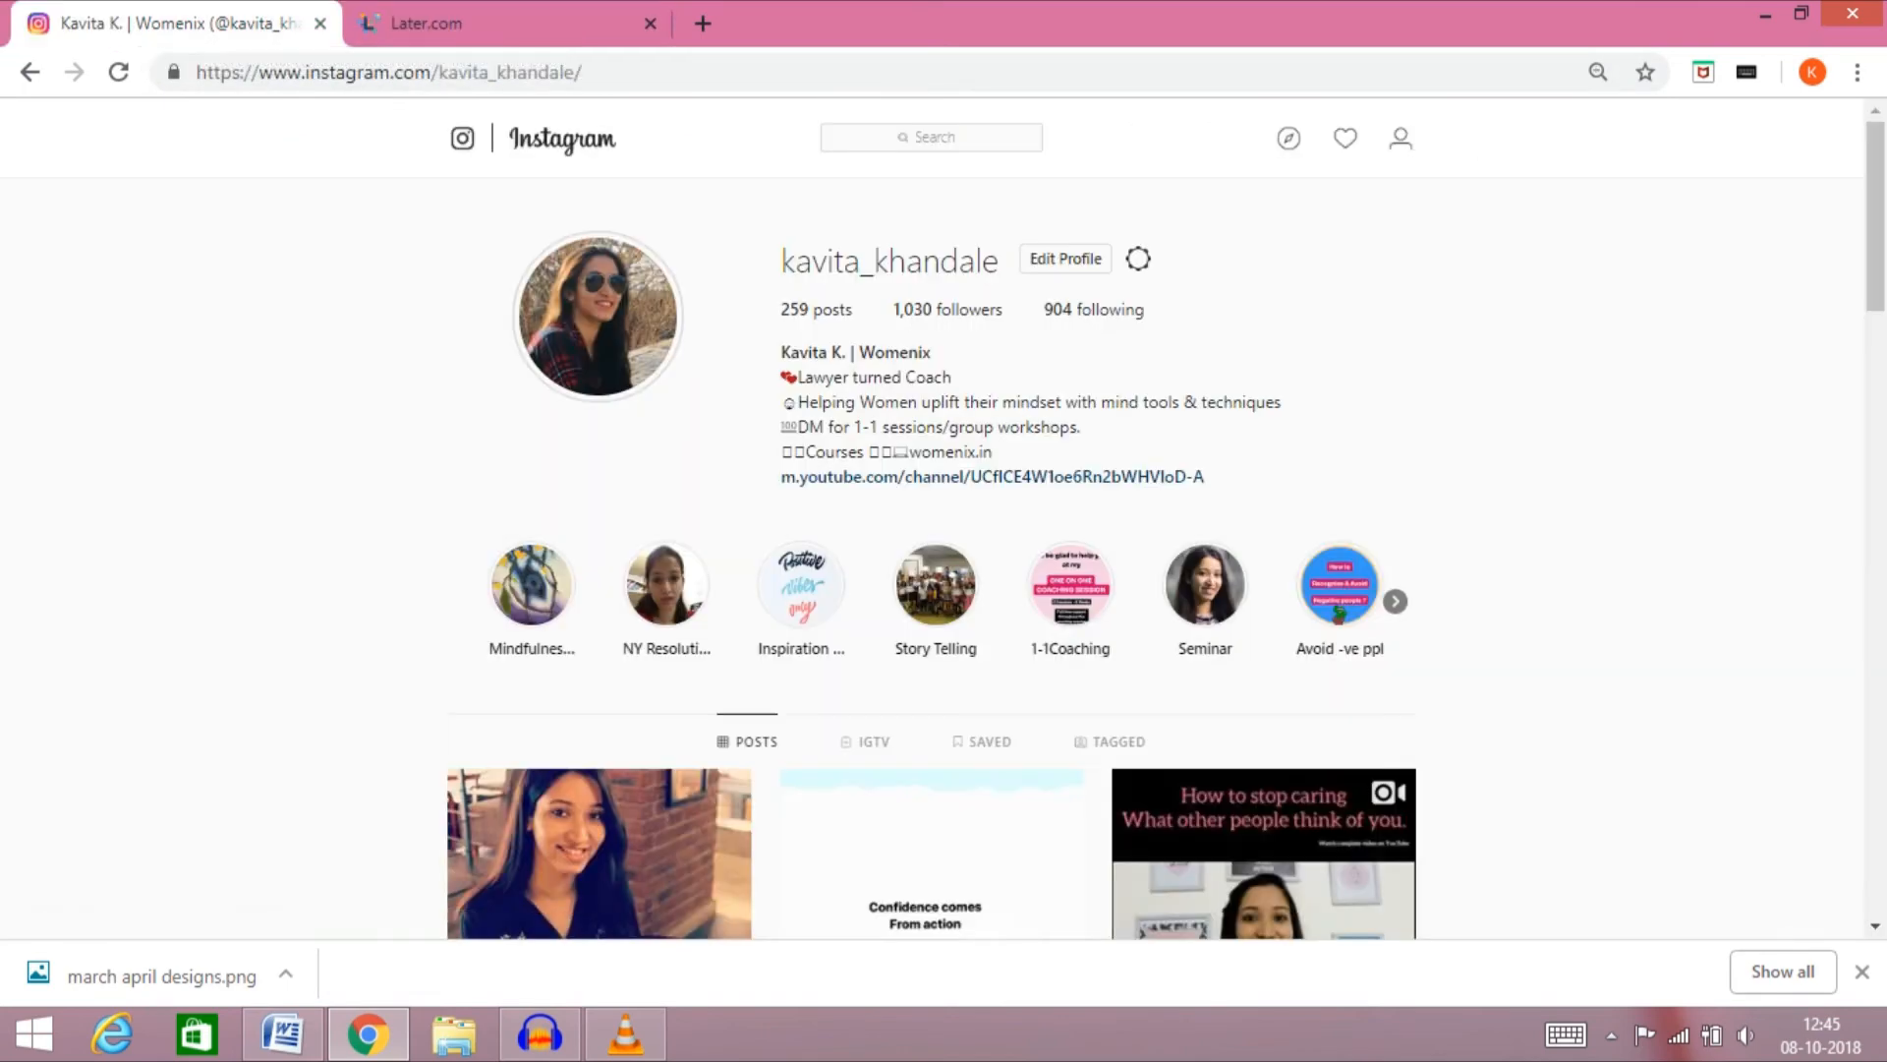
left_click(118, 72)
mouse_move(1875, 217)
left_mouse_down()
mouse_move(1875, 428)
mouse_move(1875, 214)
left_mouse_up()
left_click(492, 23)
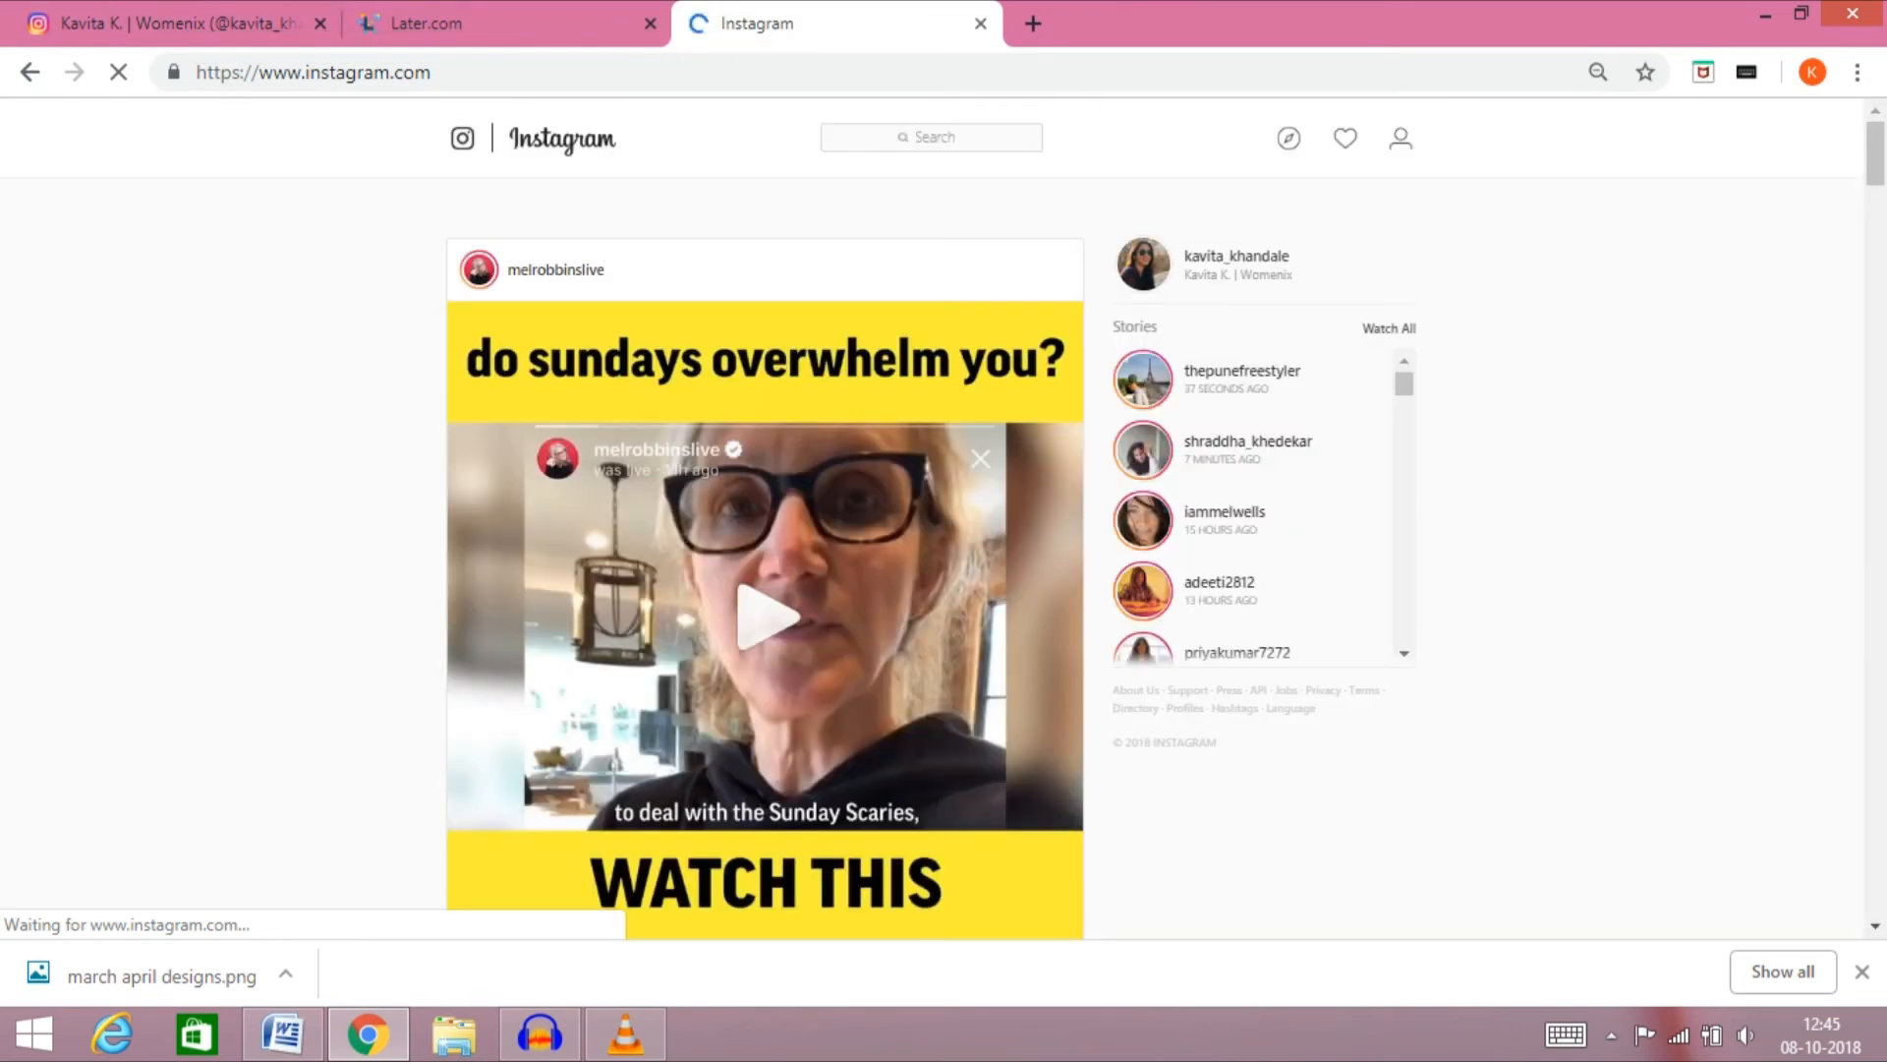
left_click(1401, 138)
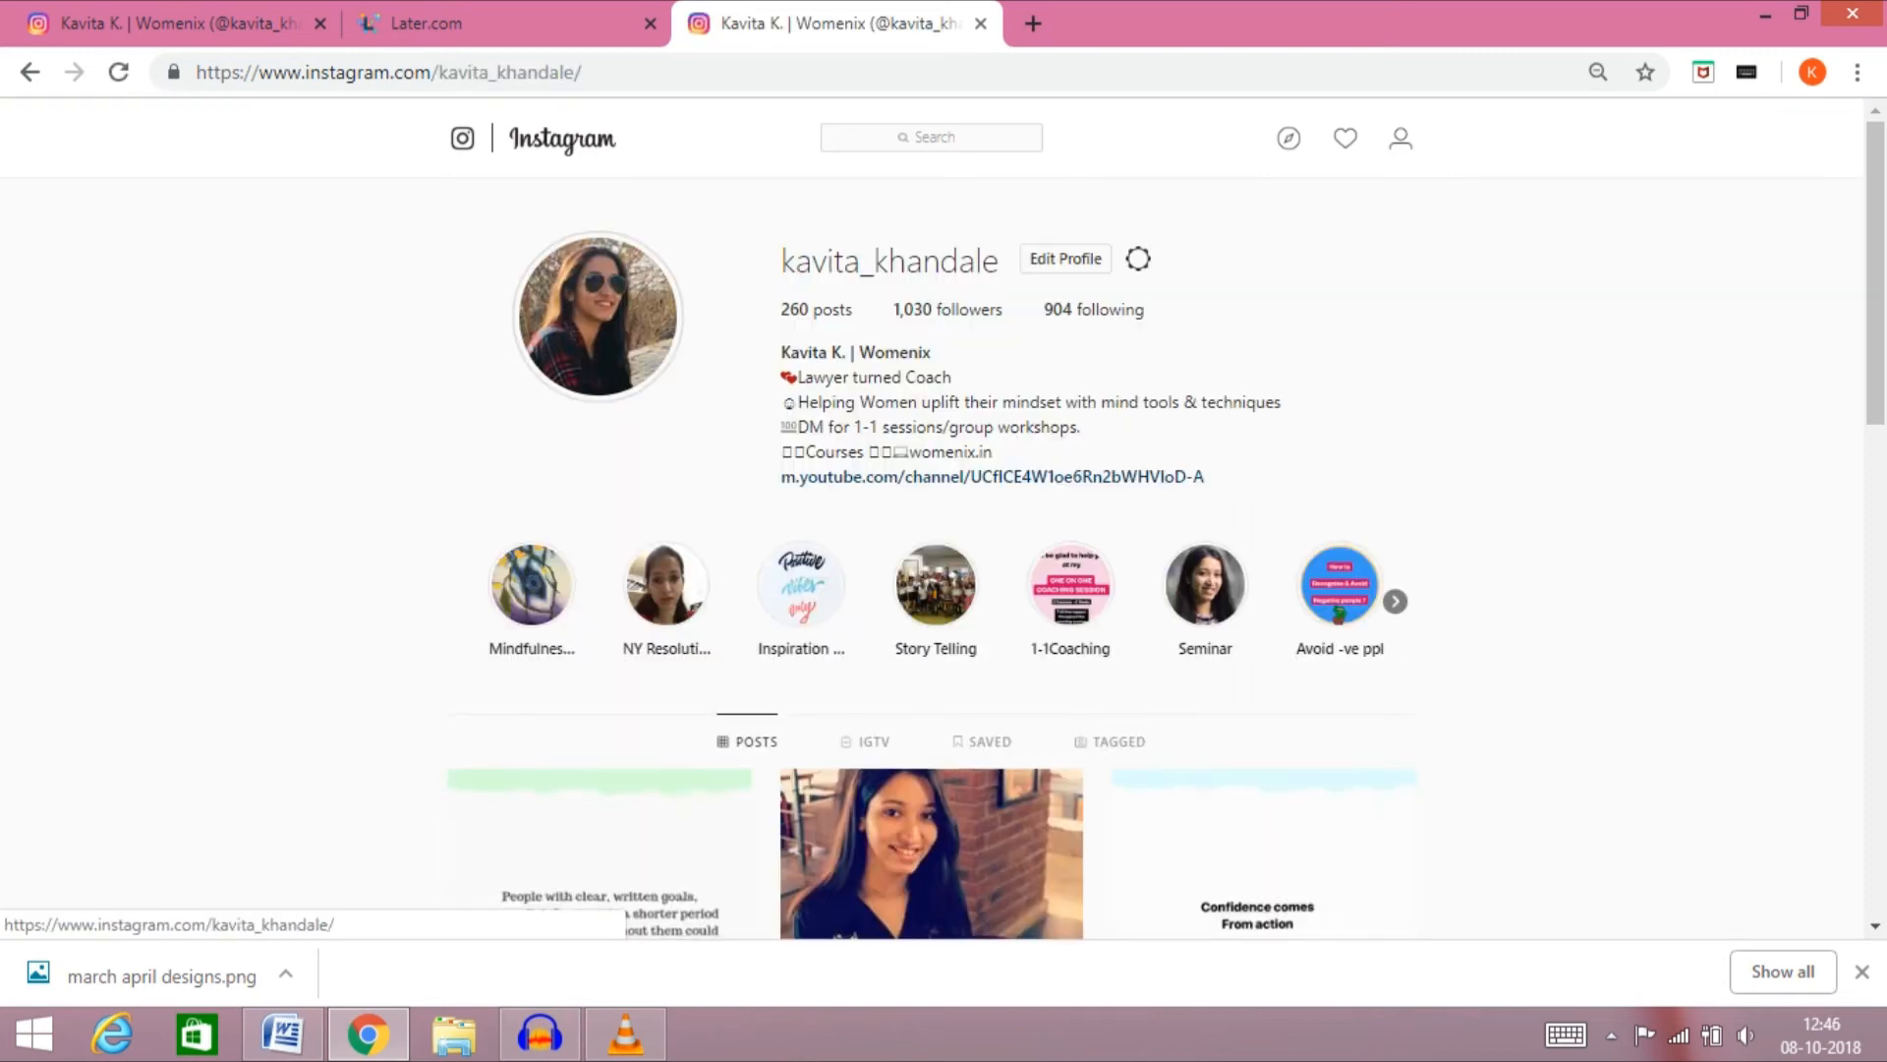
Refresh the original Instagram profile page and close the duplicate profile tab
left_click(179, 24)
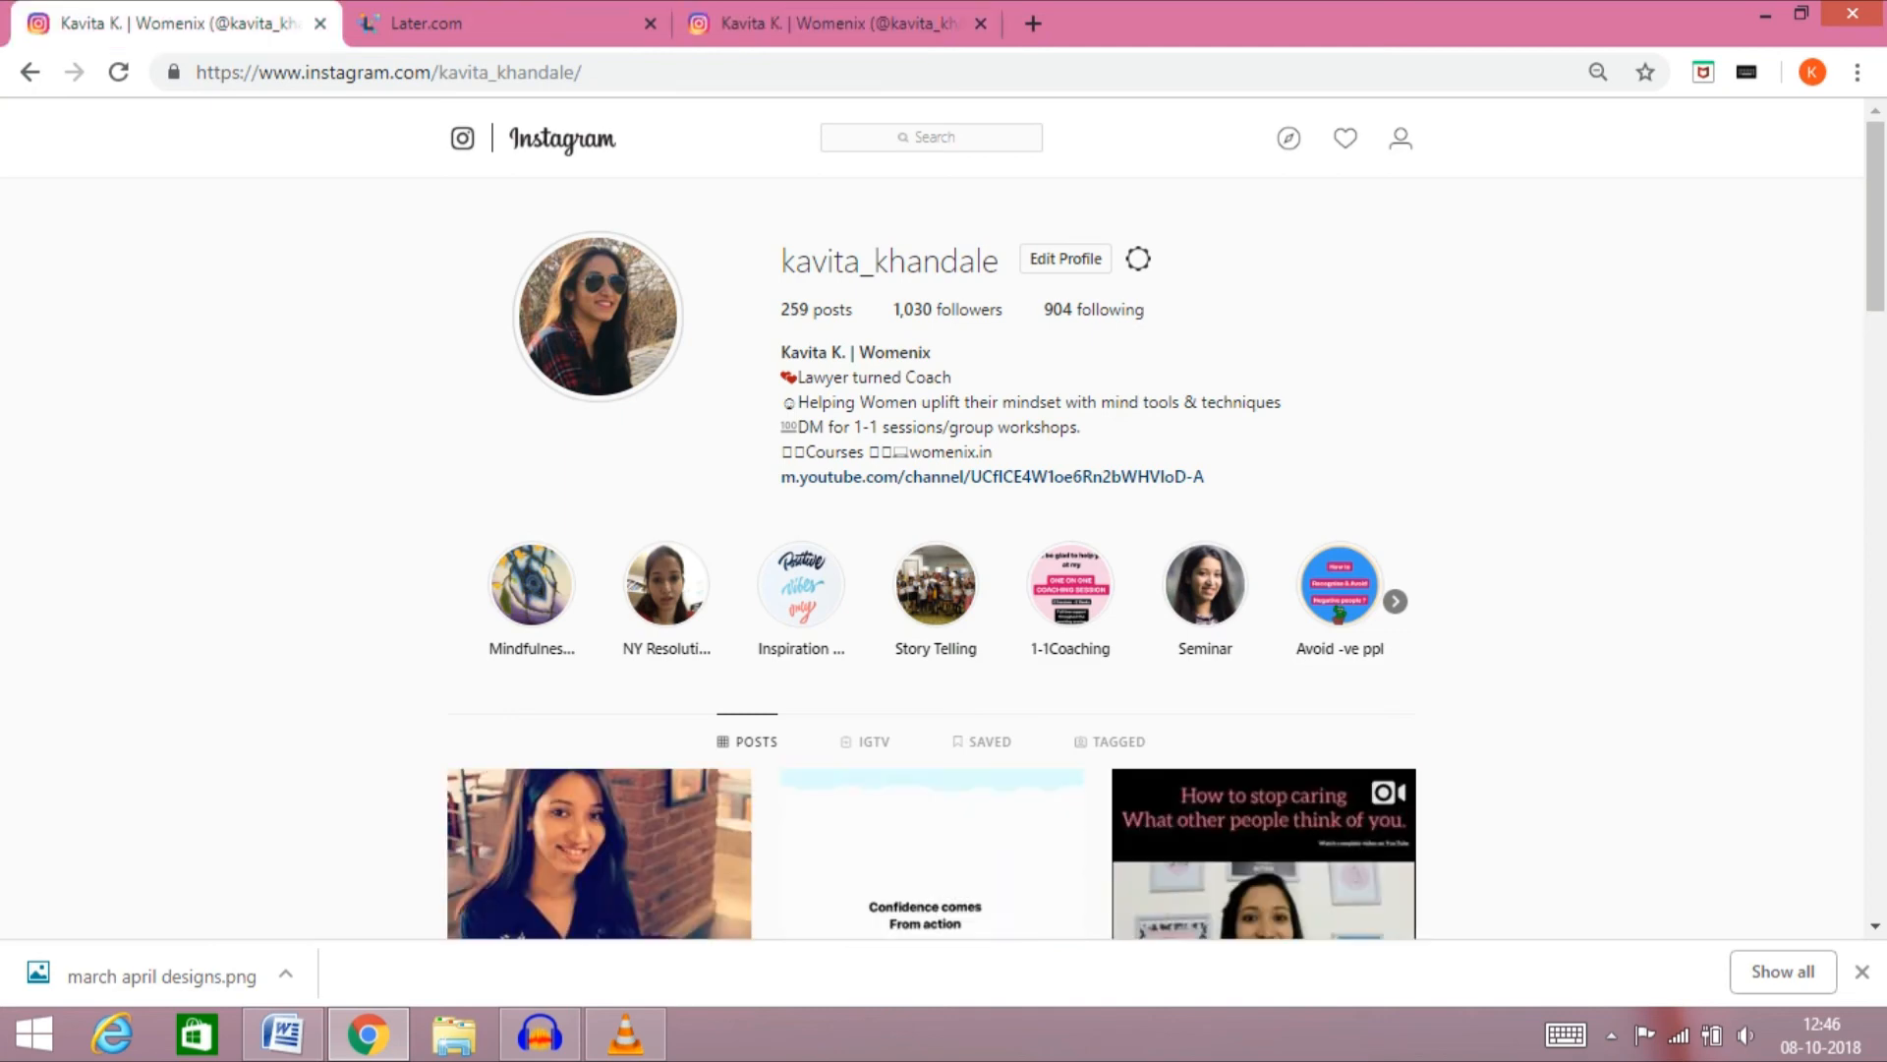
left_click(118, 72)
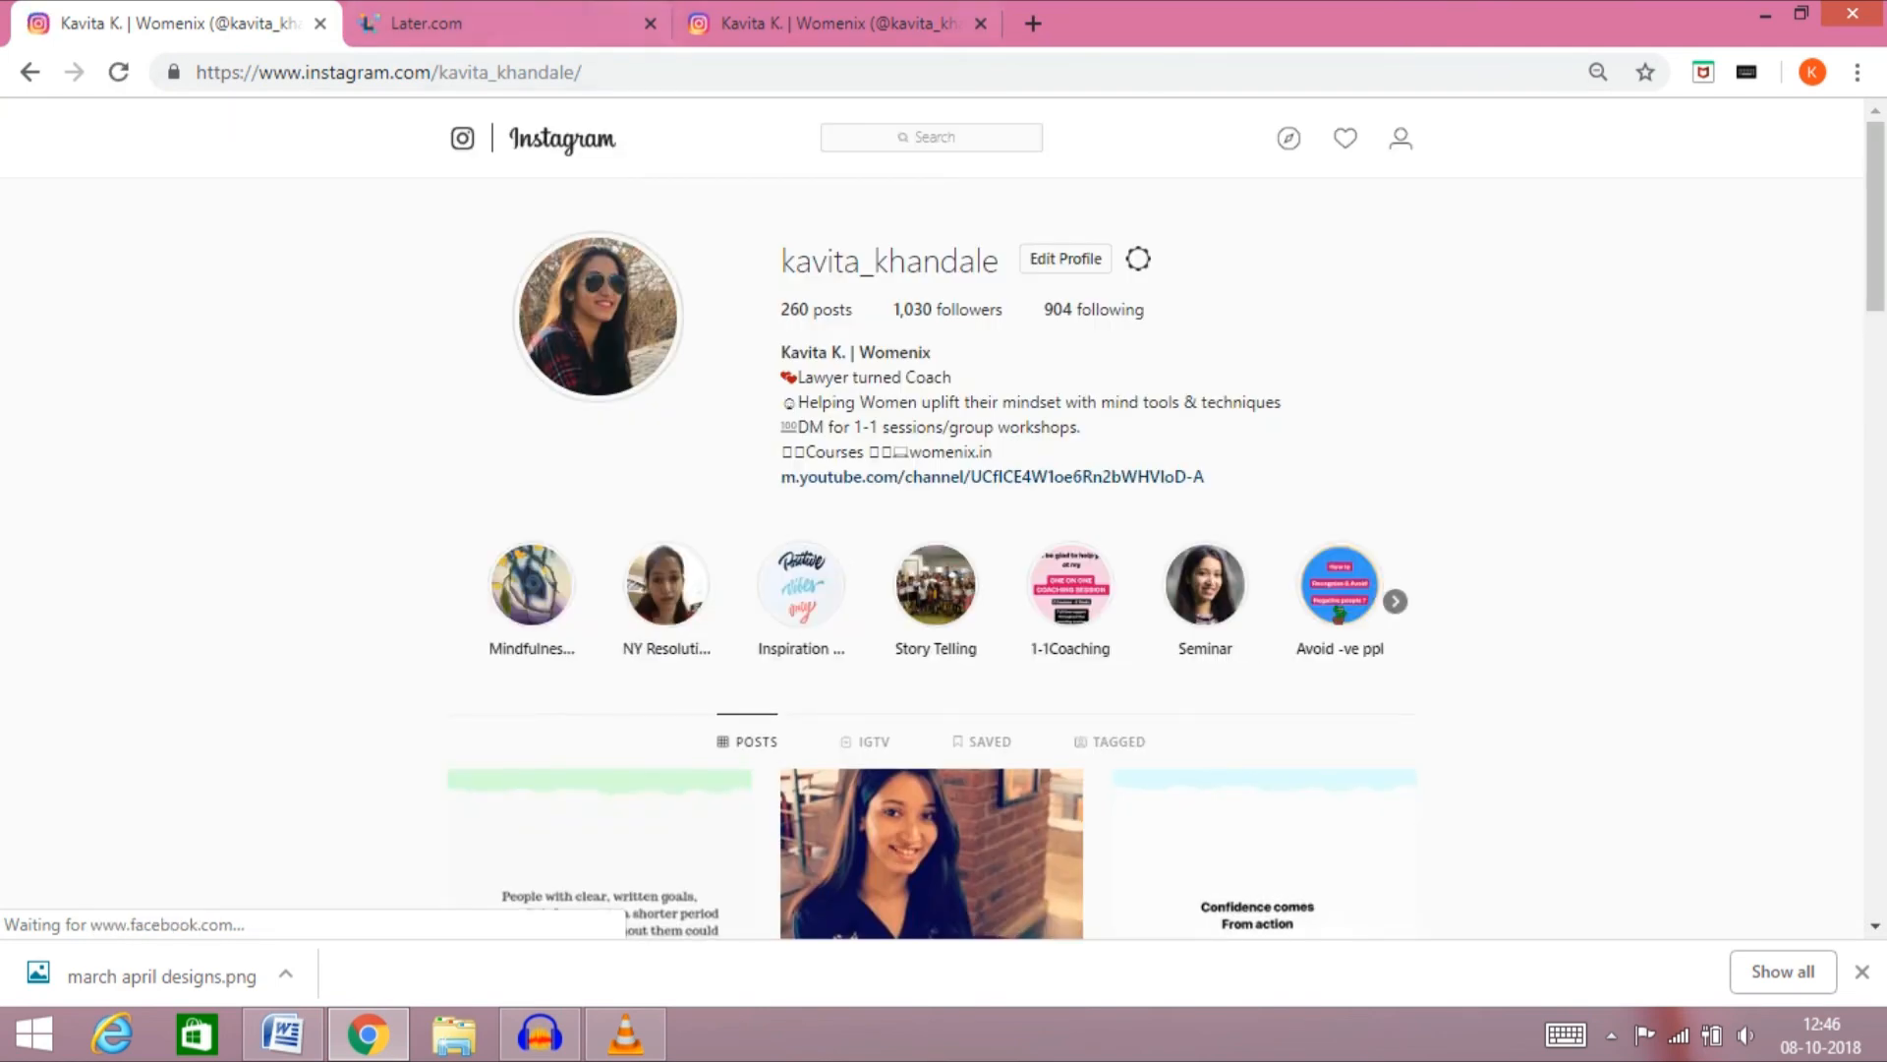
left_click(925, 23)
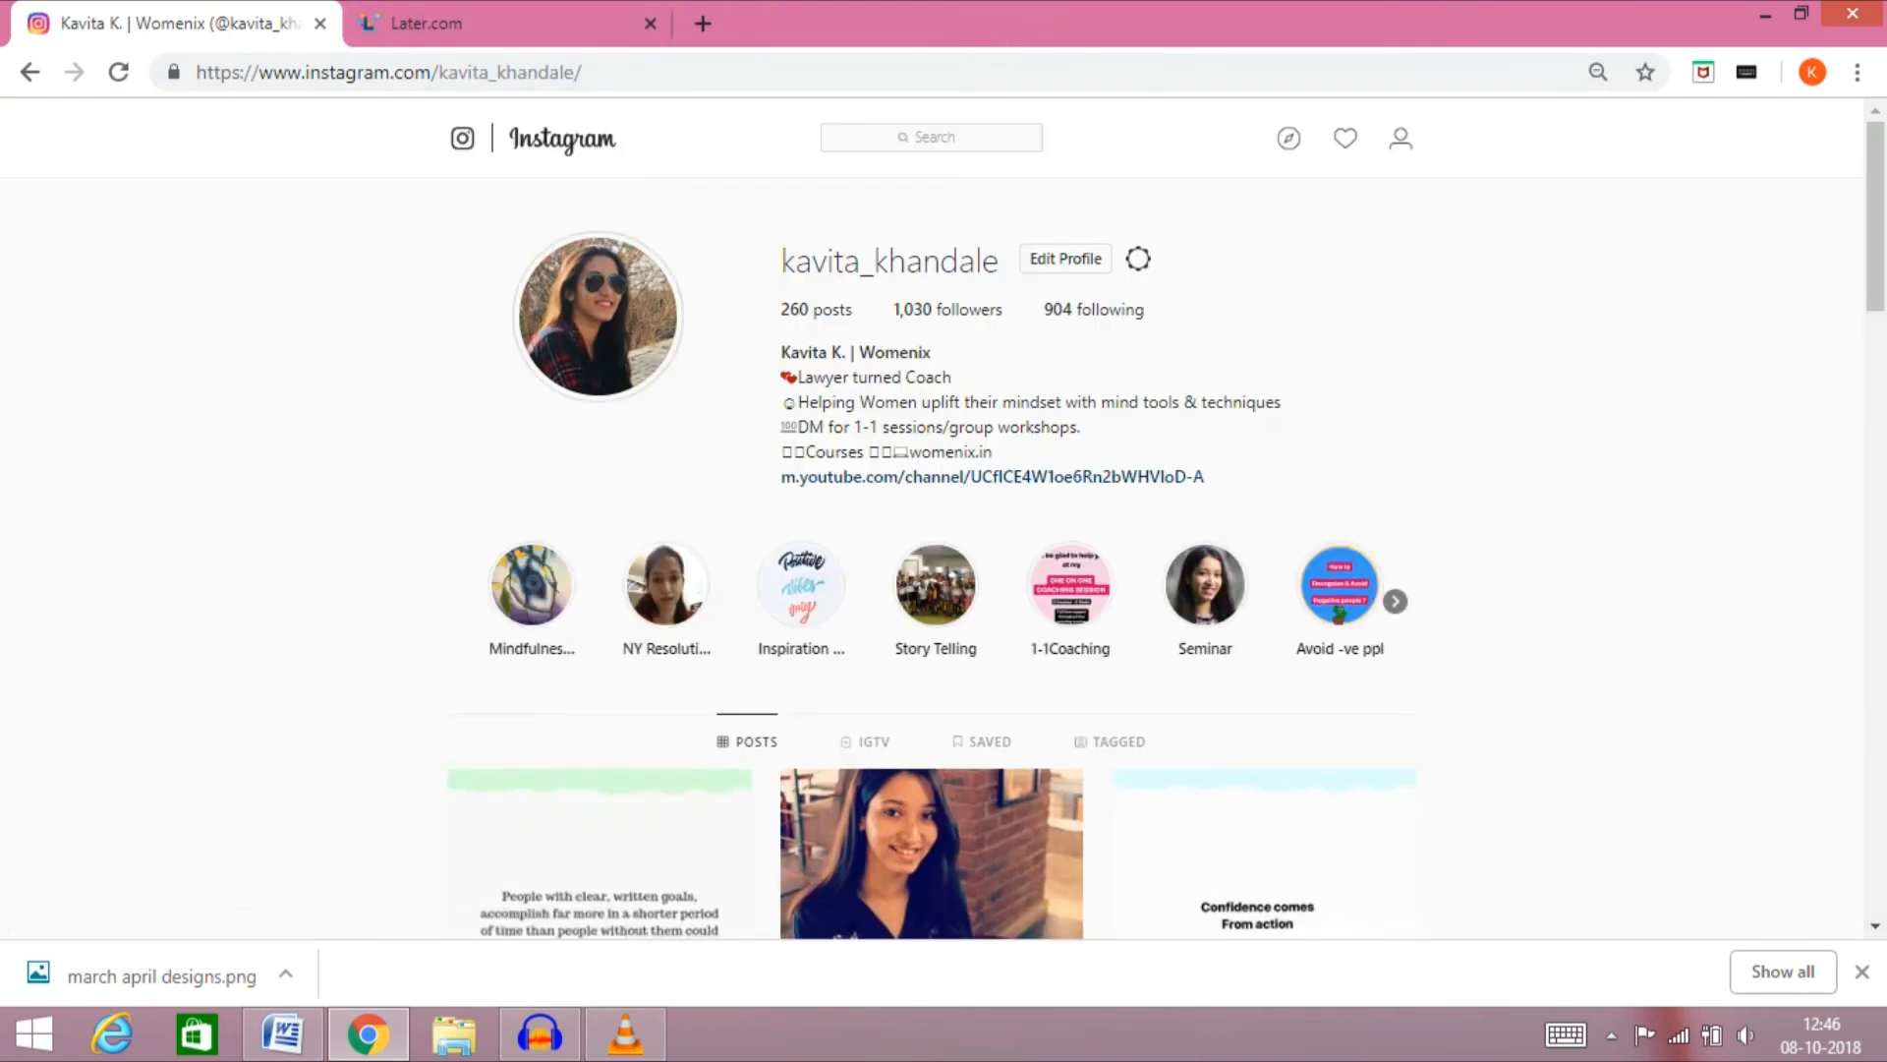
Open the published written-goals quote post to check its caption and hashtags, and return to the Later calendar
scroll(932, 531, "down", 3)
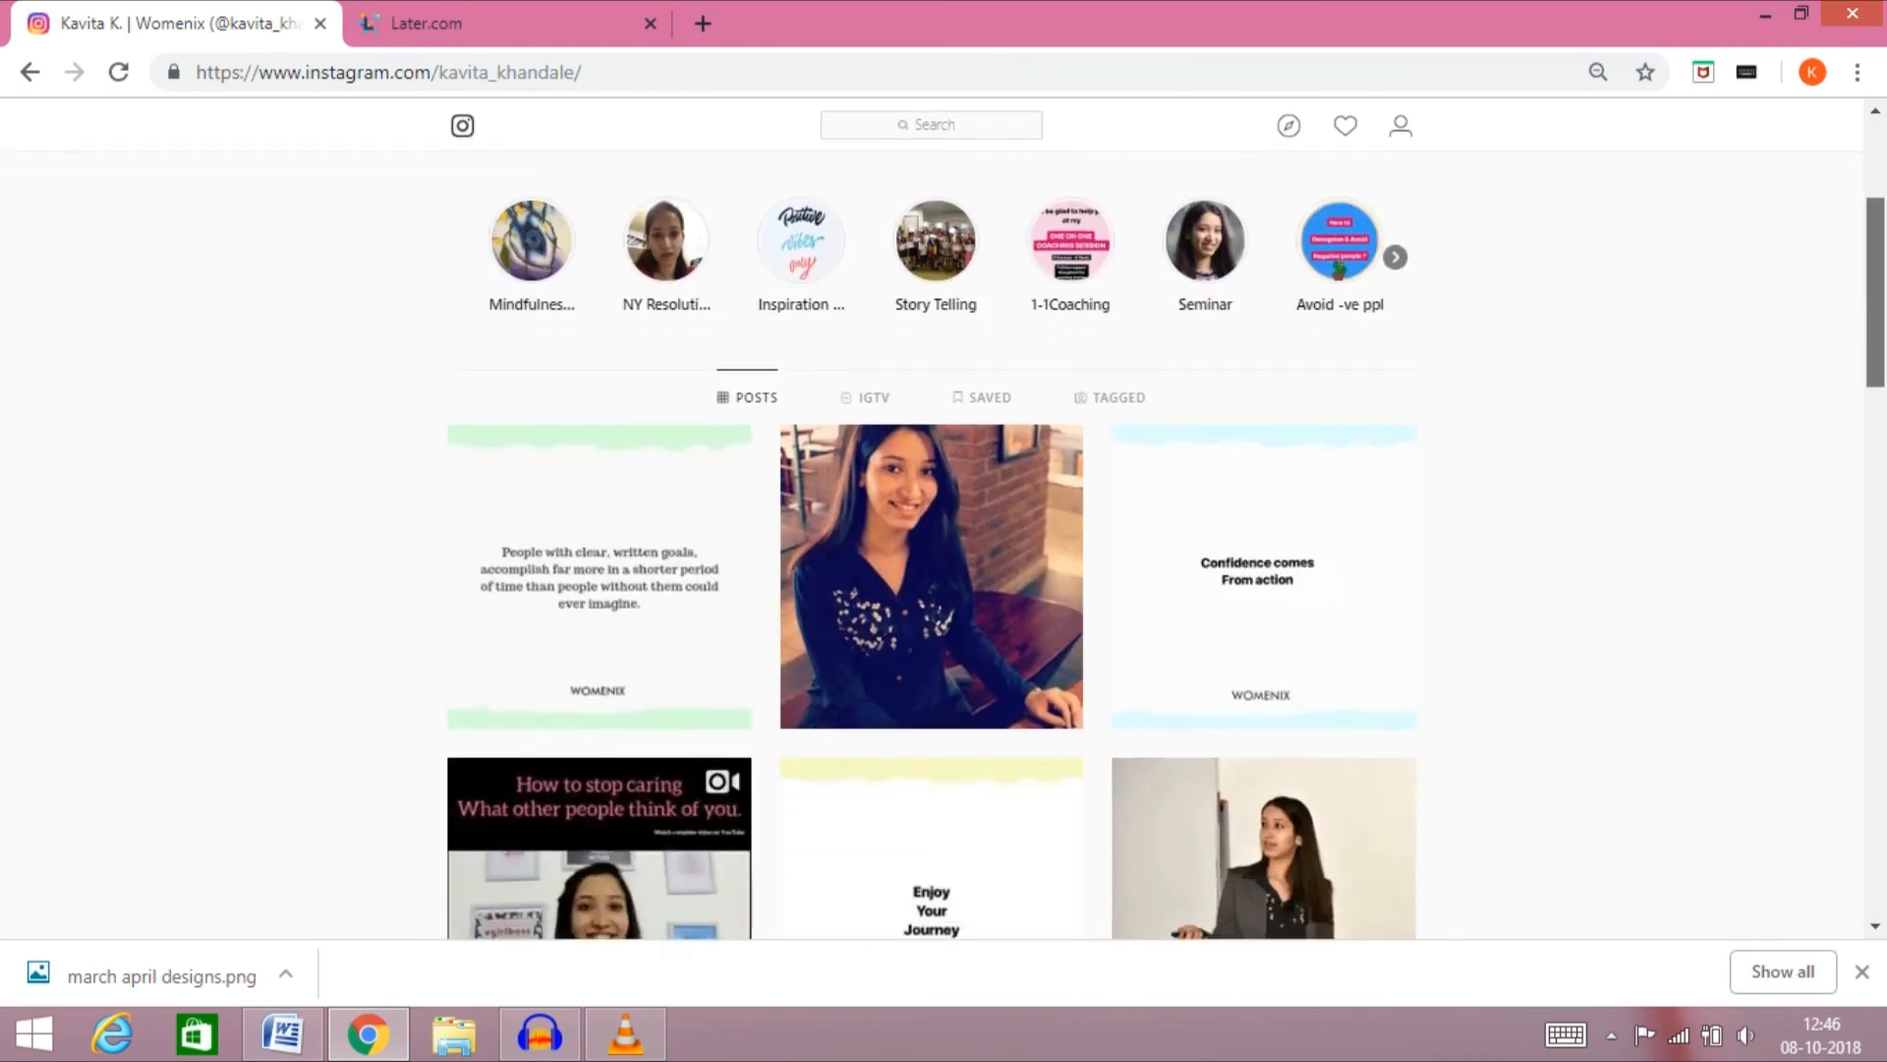
scroll(600, 413, "down", 2)
scroll(600, 412, "up", 1)
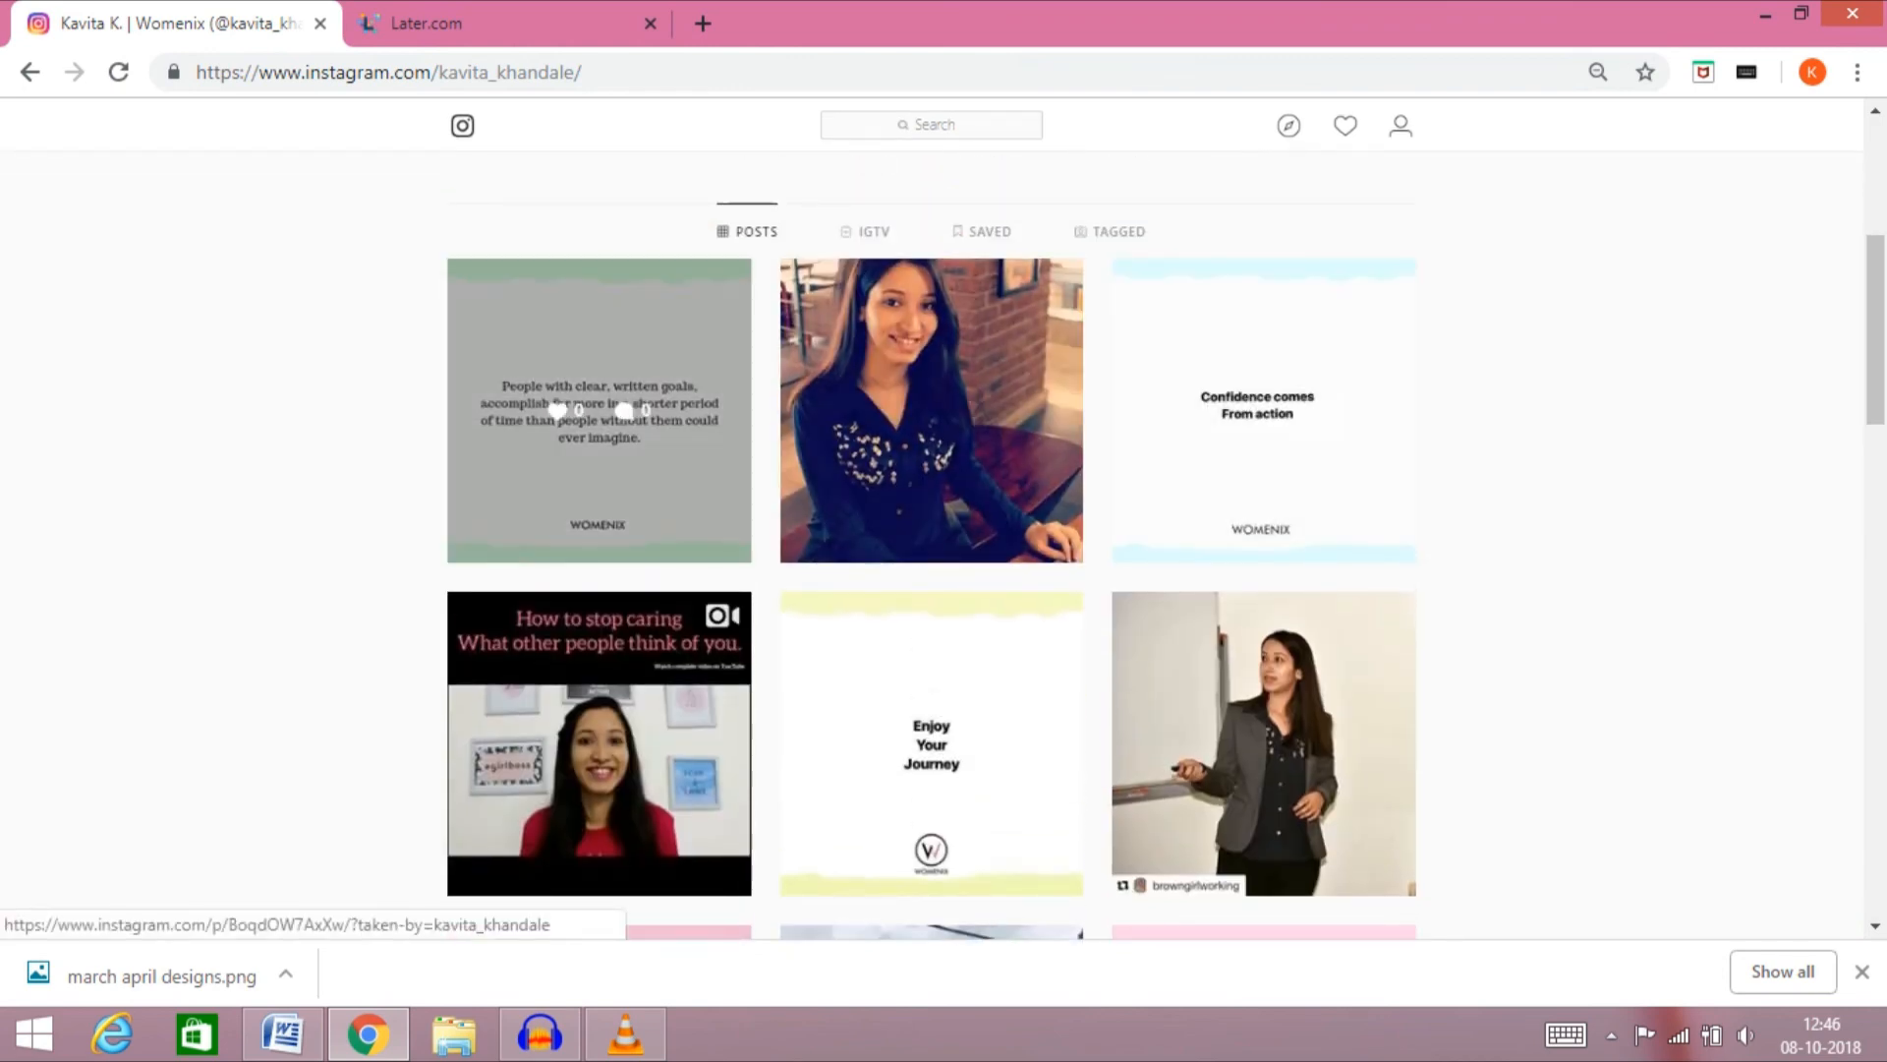
left_click(599, 413)
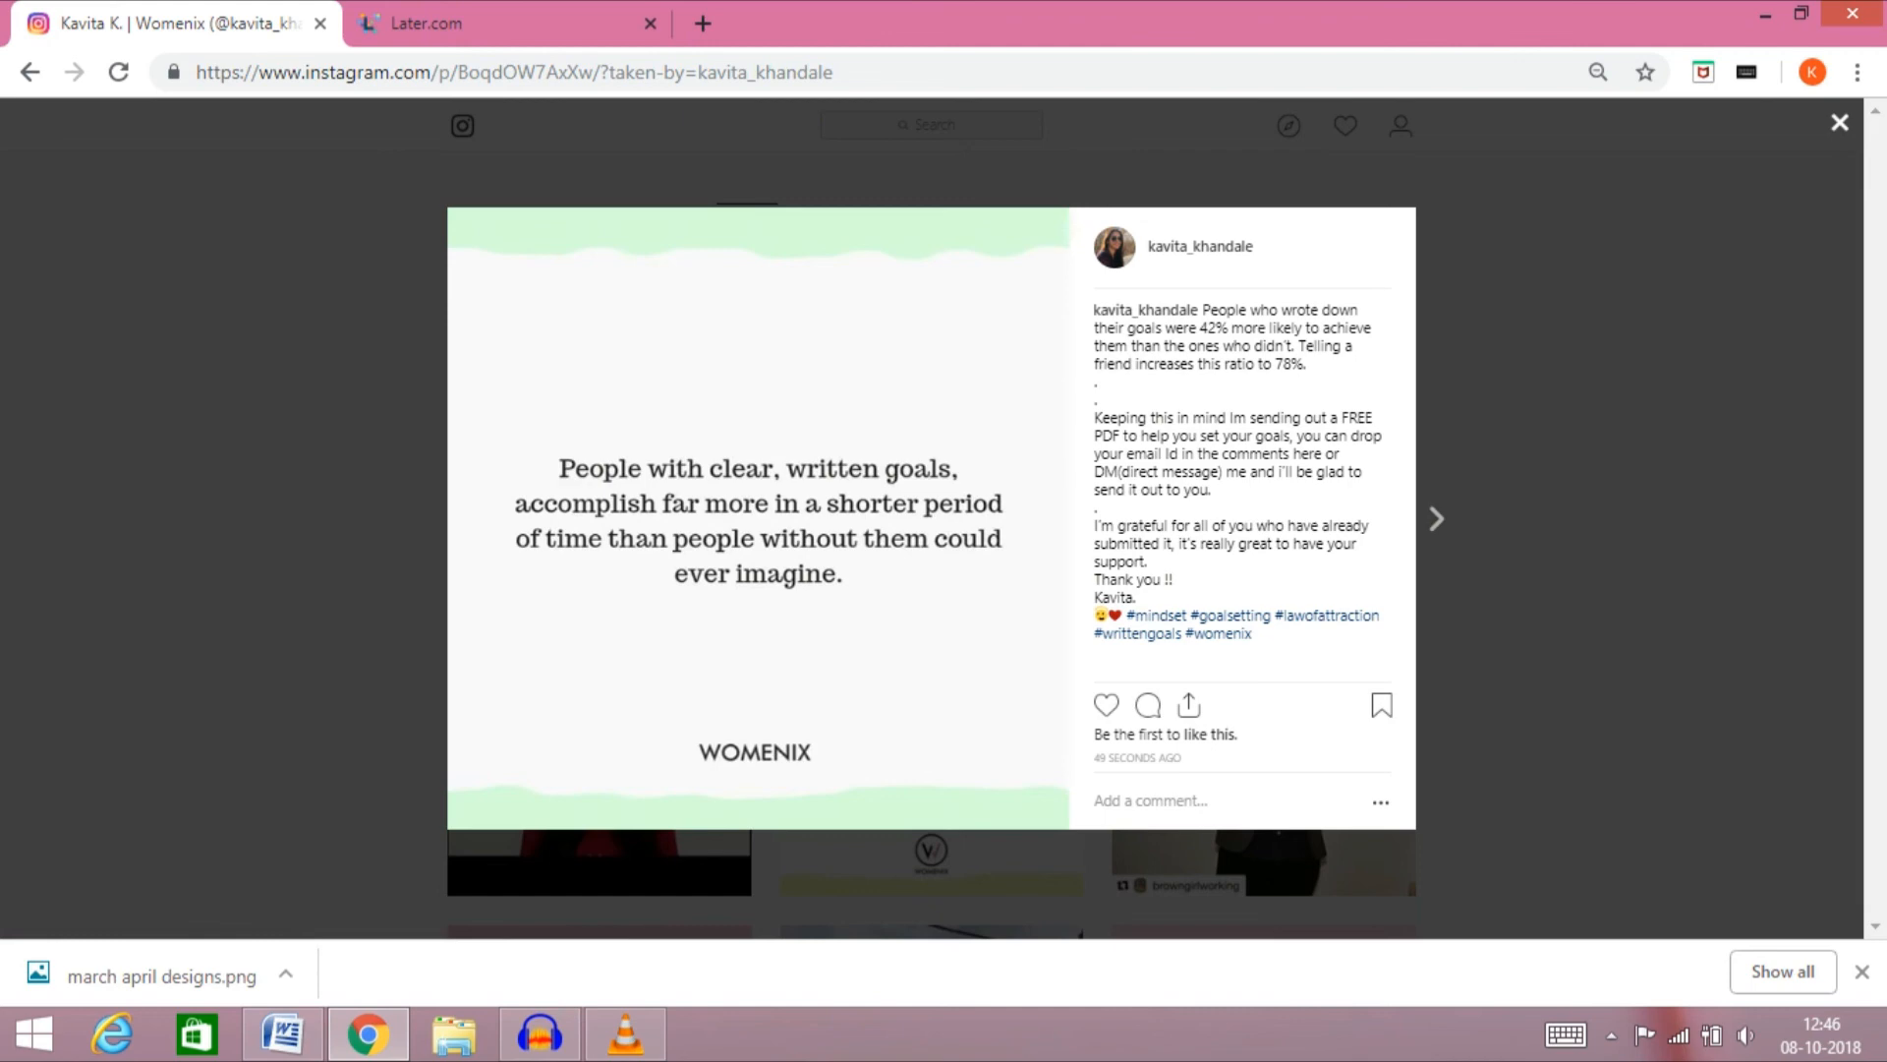
left_click(30, 72)
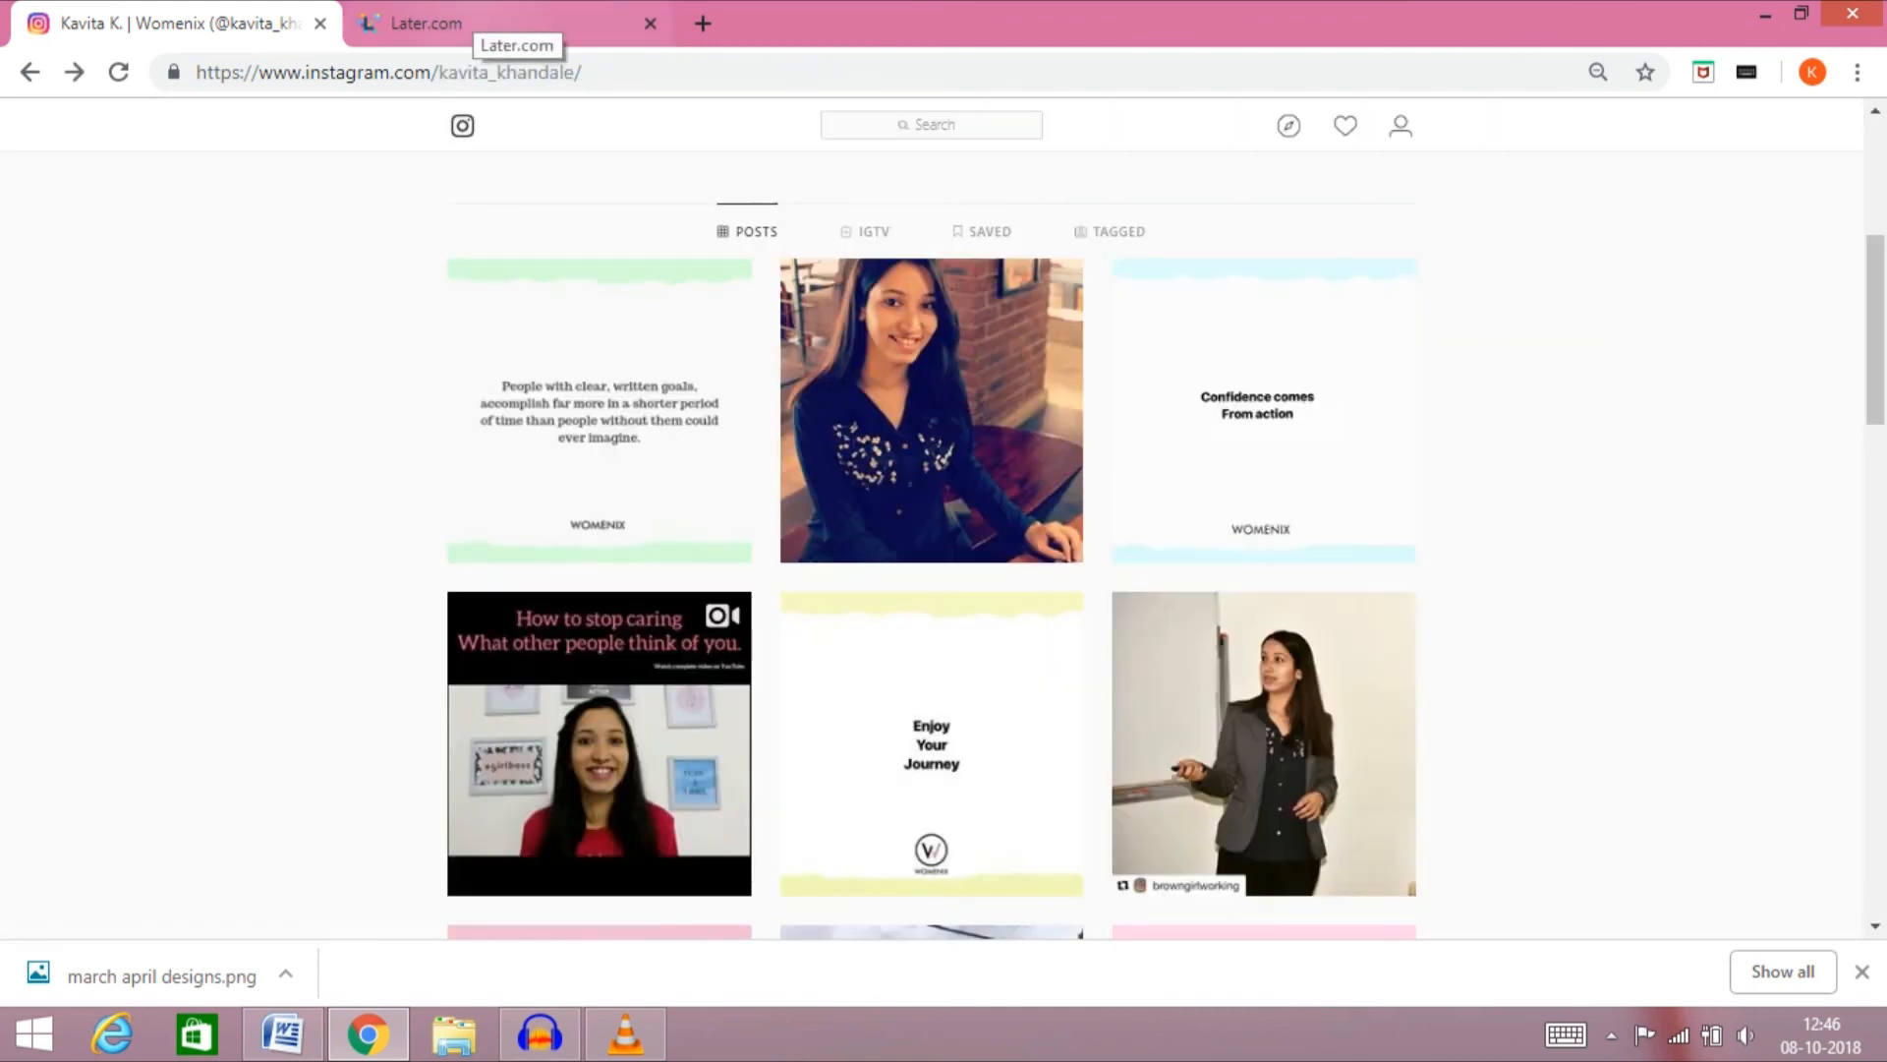
left_click(486, 23)
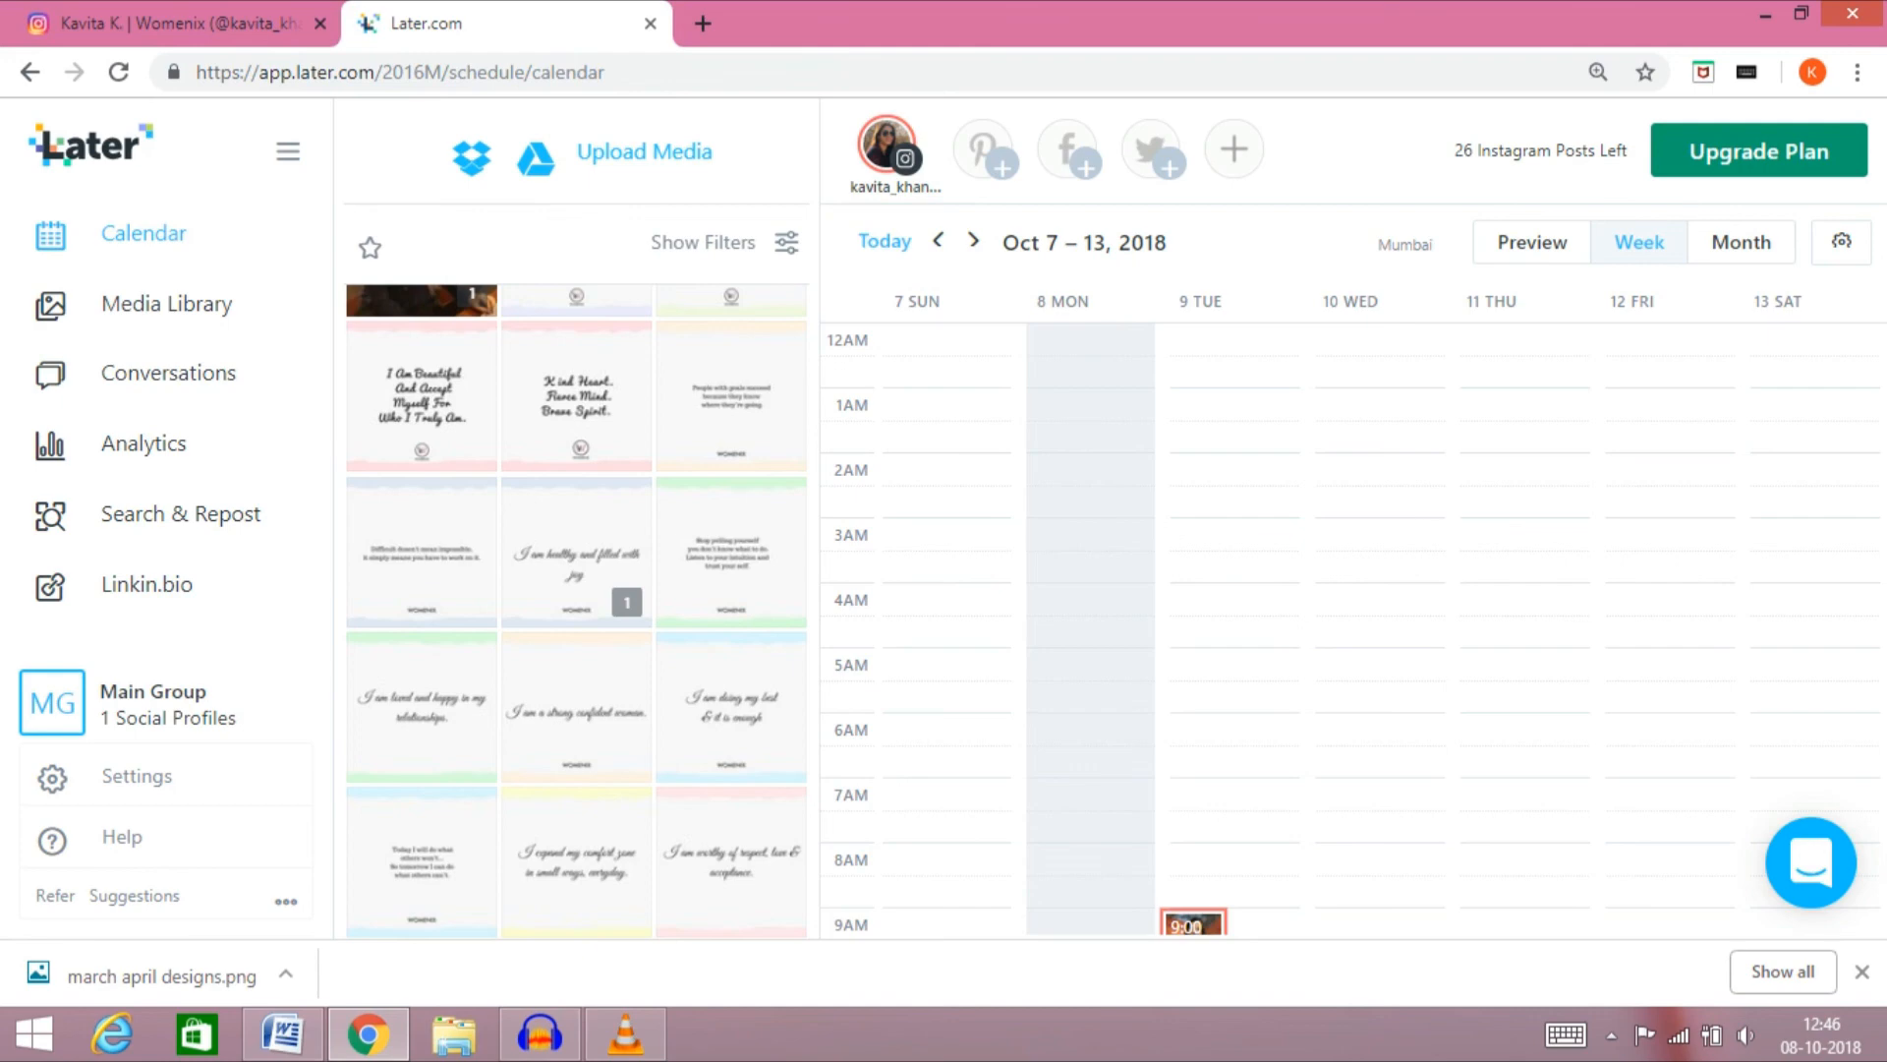